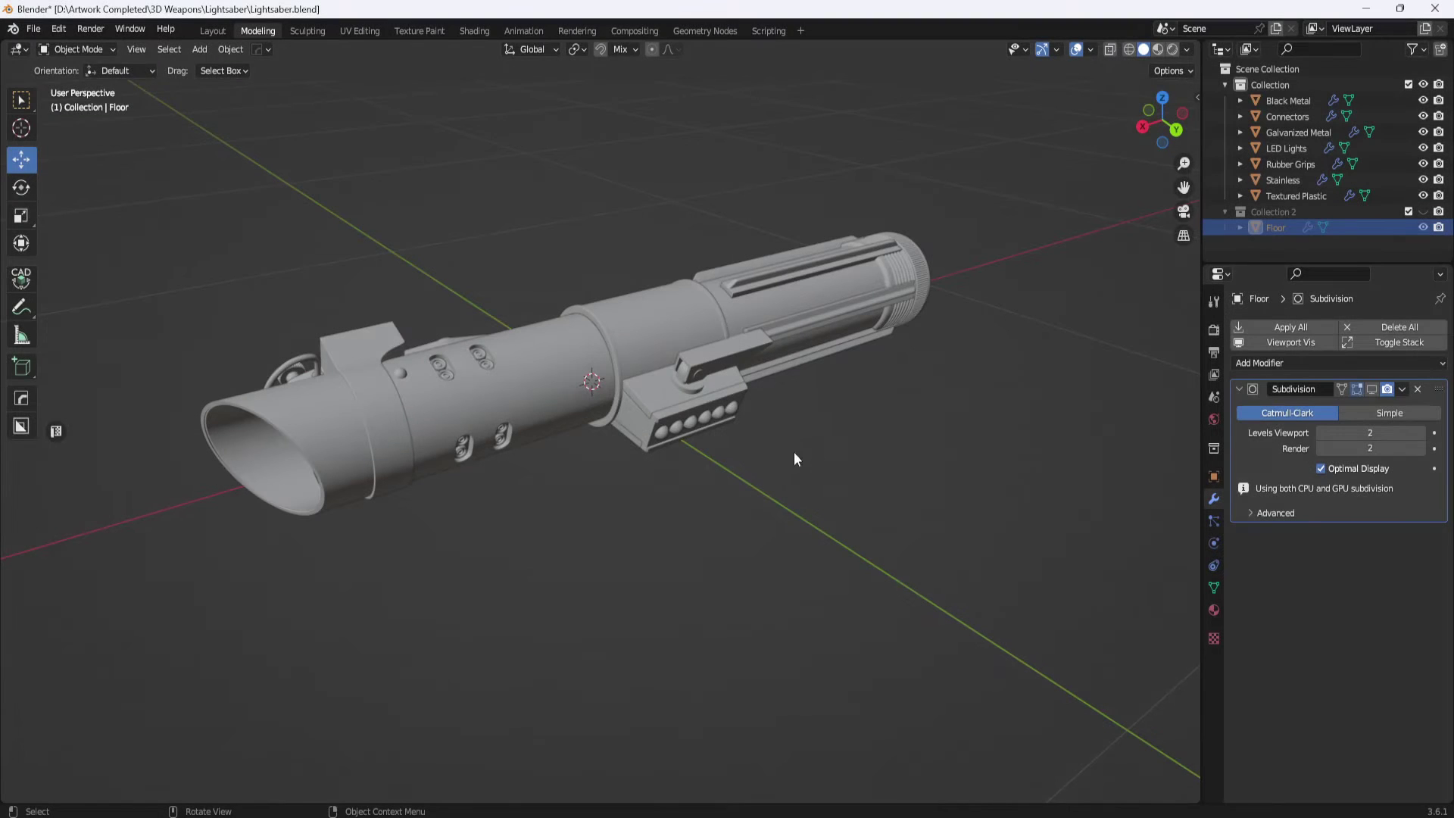
- Make Collection 2 visible and frame the view on the Floor object
middle_click_drag(769, 464, 724, 521)
scroll(729, 535, "up", 5)
scroll(727, 516, "down", 3)
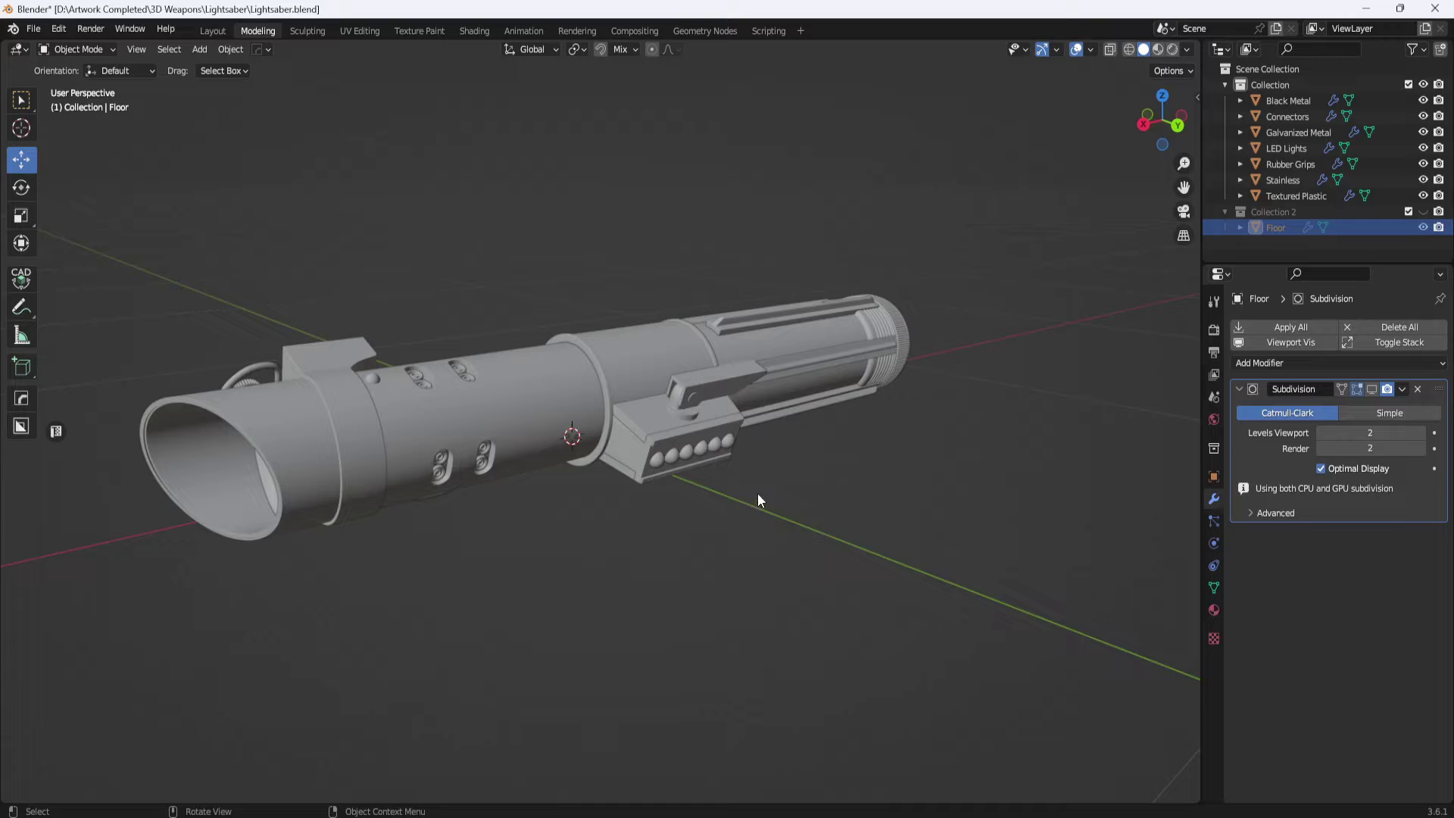
scroll(757, 492, "down", 4)
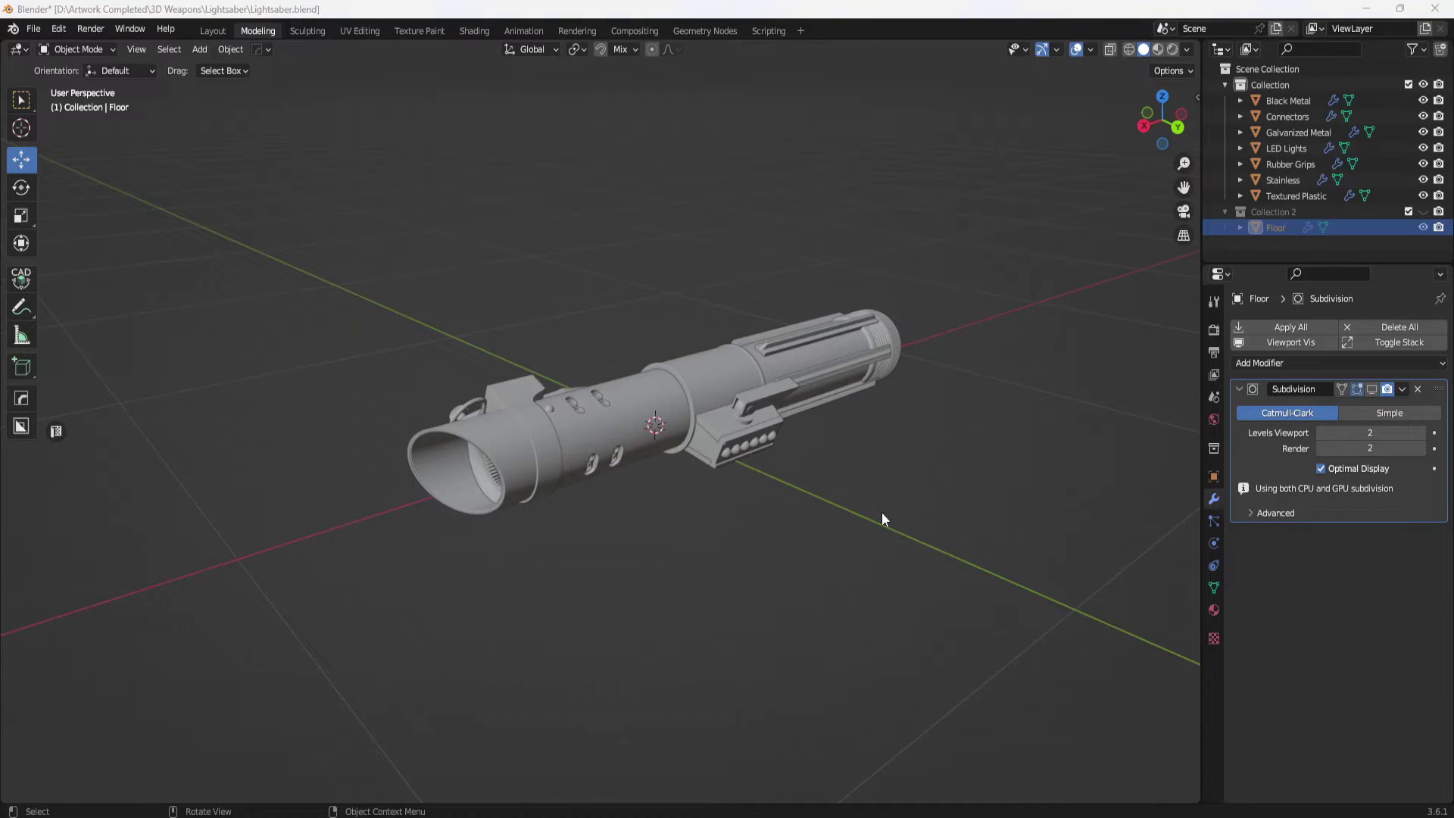
left_click(1424, 211)
key("KP_Decimal")
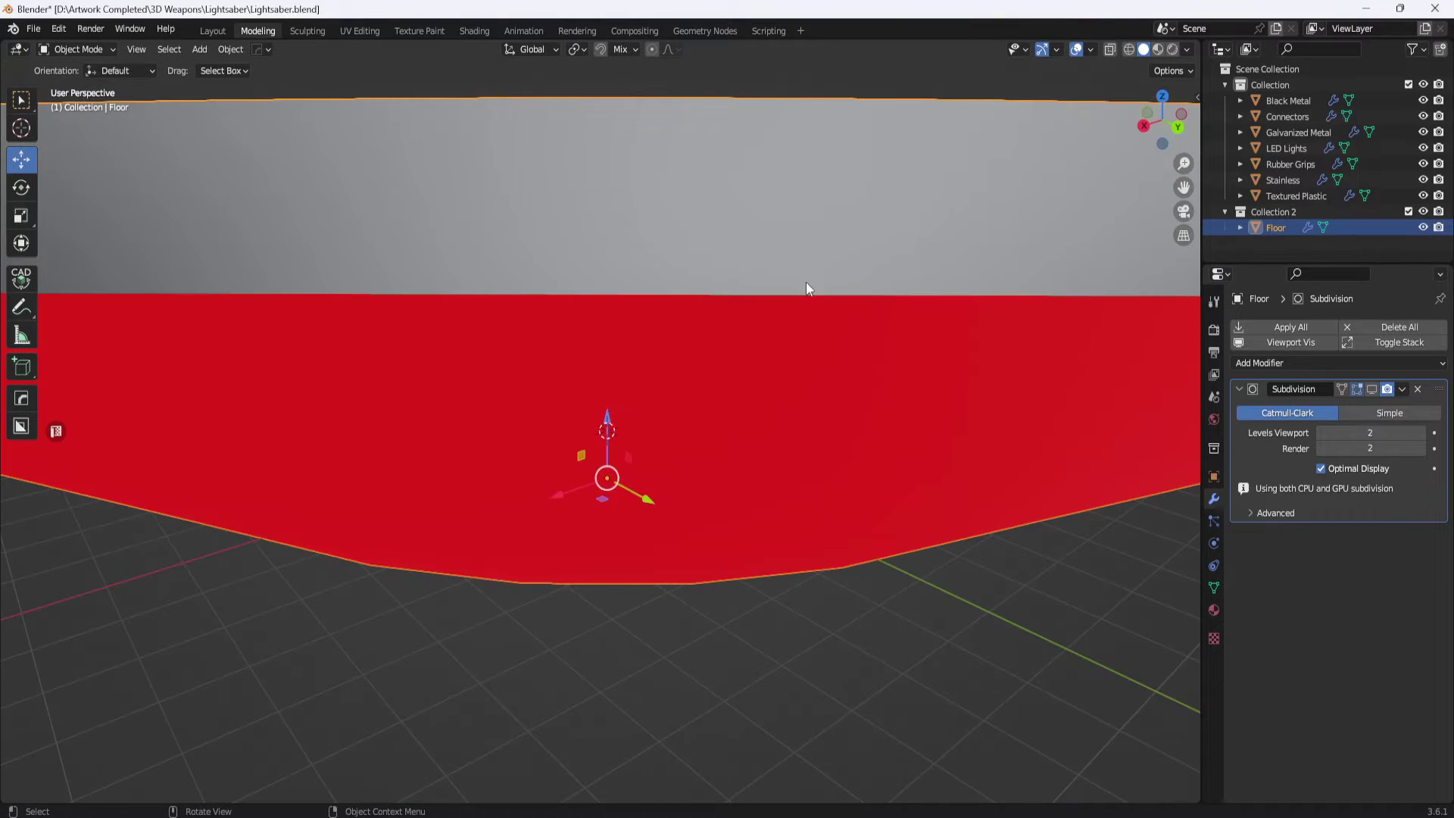
- Put the Floor in Edit Mode and show its subdivision modifier while editing
scroll(825, 280, "down", 5)
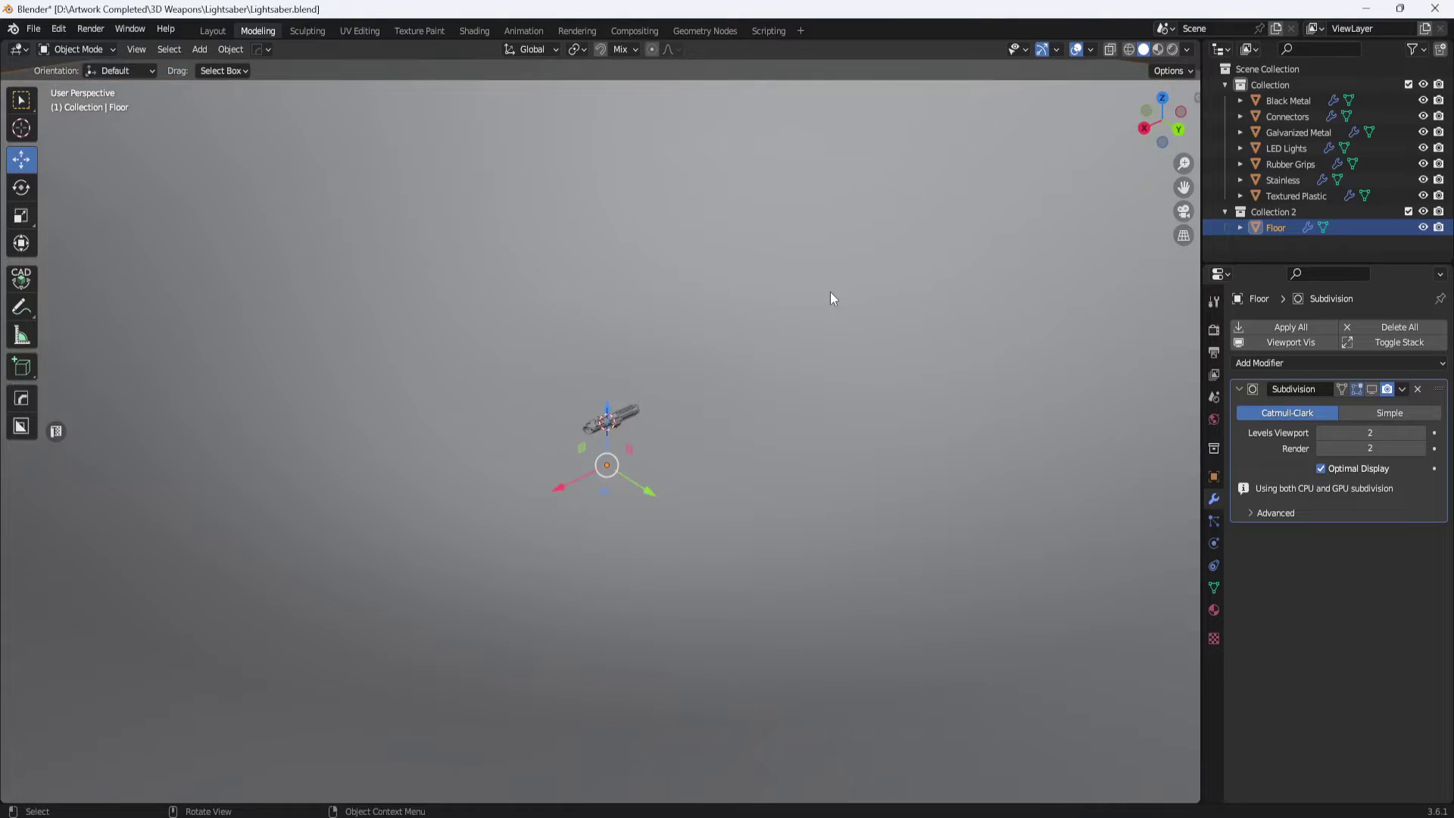
key("Tab")
left_click(815, 221)
scroll(816, 394, "down", 3)
middle_click_drag(816, 394, 1193, 398)
scroll(812, 416, "up", 2)
scroll(812, 417, "up", 2)
left_click(1371, 388)
- Return the Floor to Object Mode and select the lightsaber's Stainless part from a side view
middle_click_drag(945, 360, 922, 363)
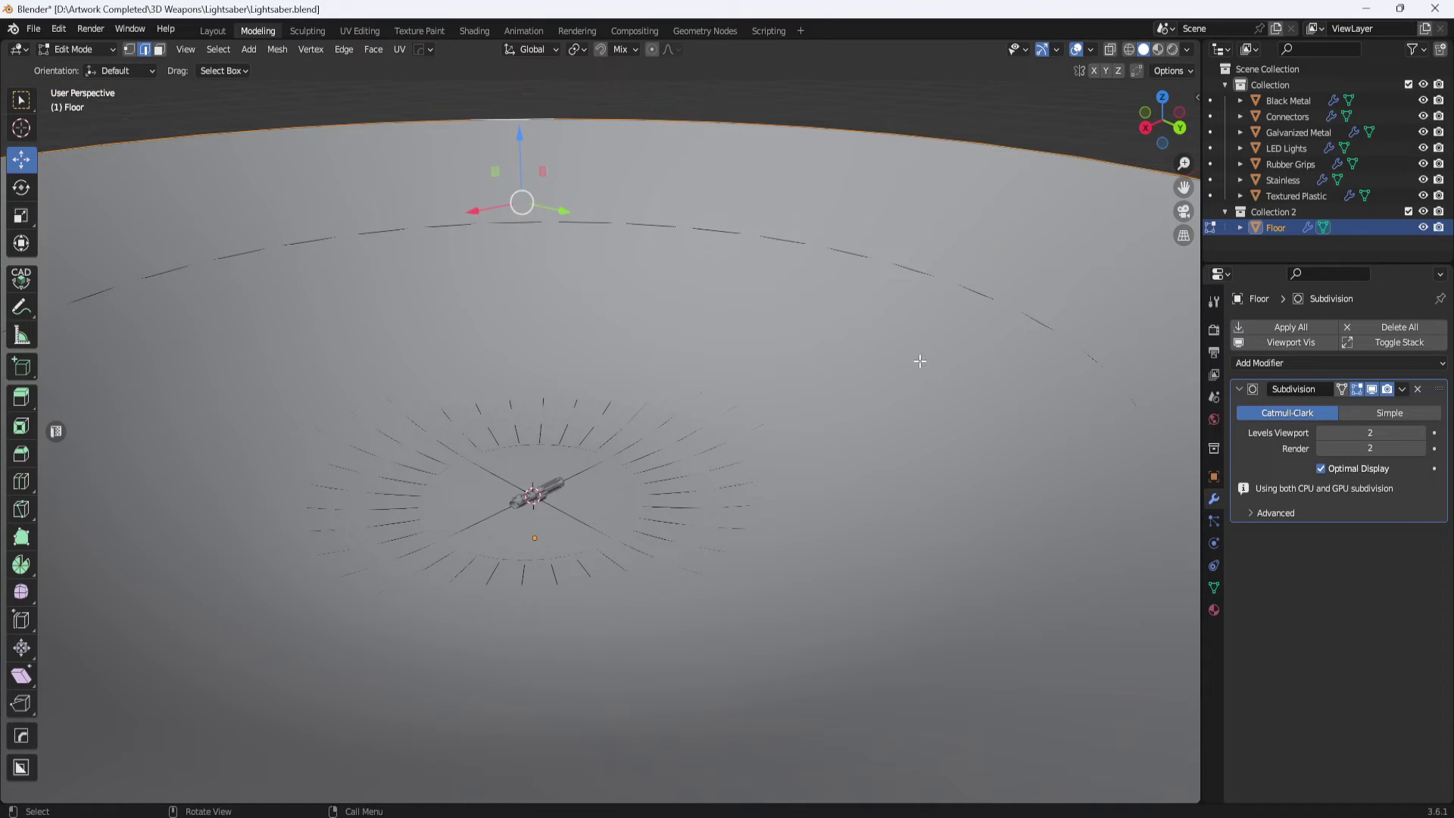
key("ctrl+Tab")
left_click(811, 336)
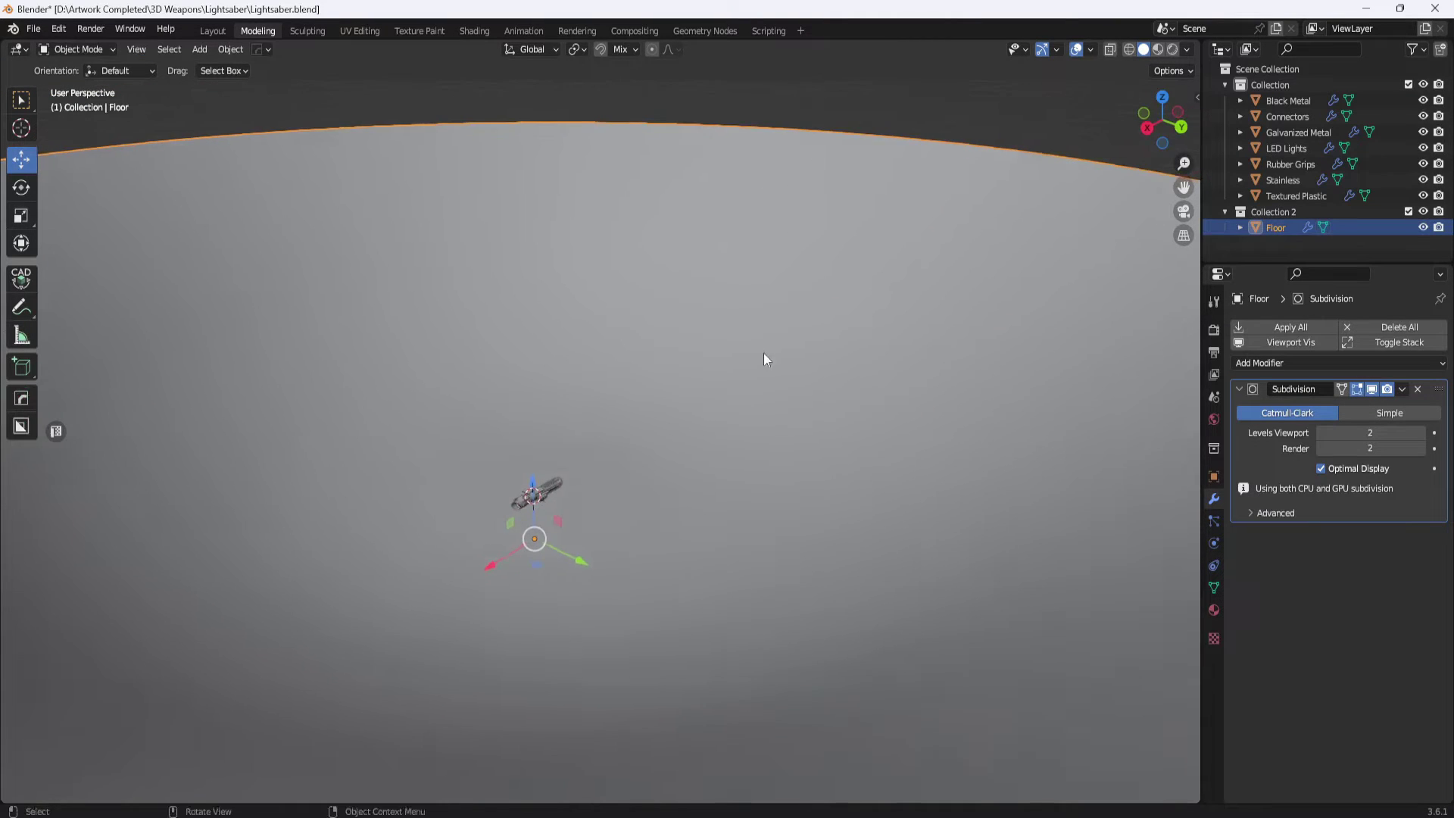
scroll(588, 491, "up", 8)
middle_click_drag(539, 516, 683, 424, "shift")
scroll(689, 437, "up", 4)
scroll(697, 421, "down", 3)
left_click(677, 452)
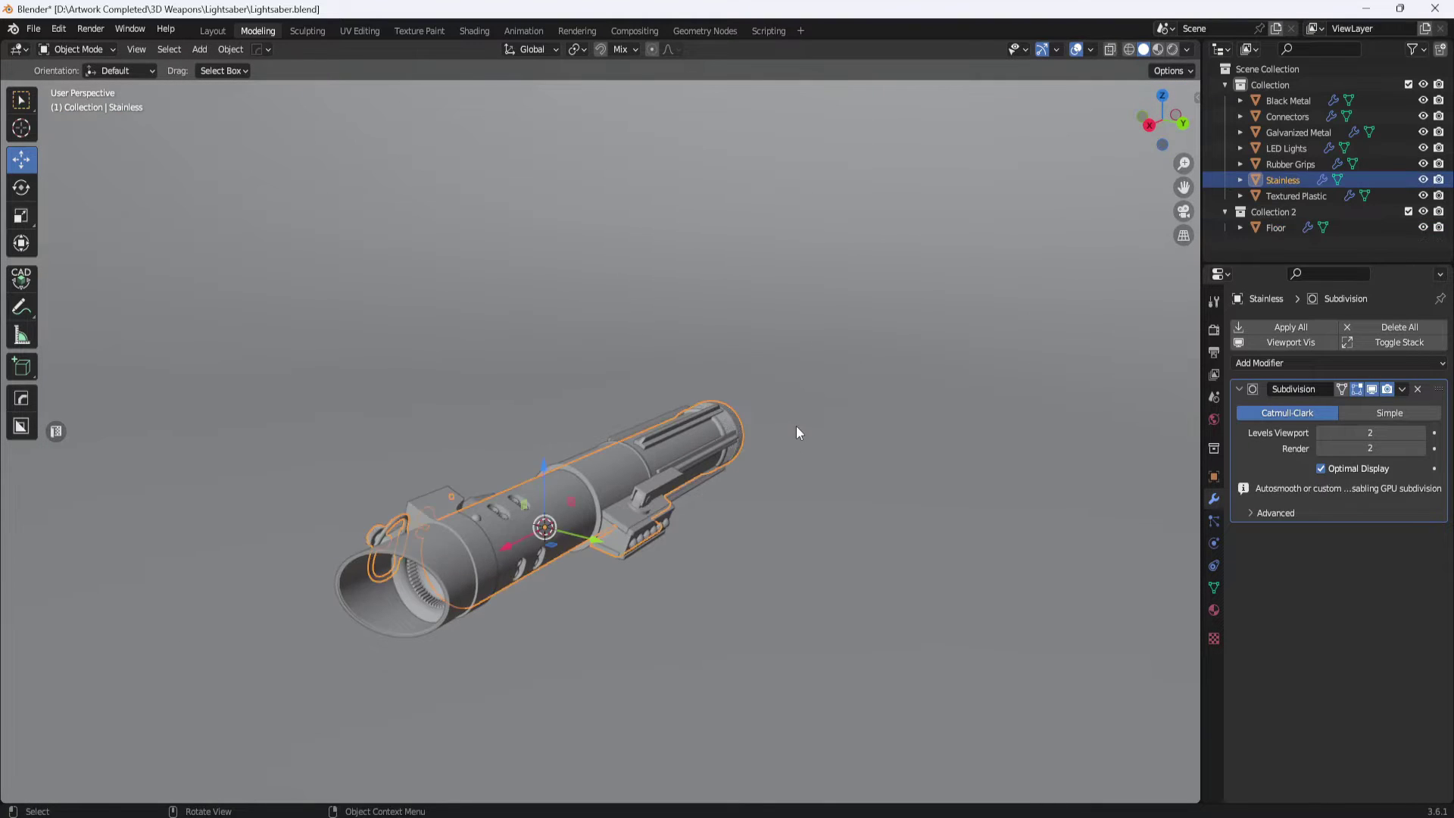
middle_click_drag(795, 432, 1060, 430)
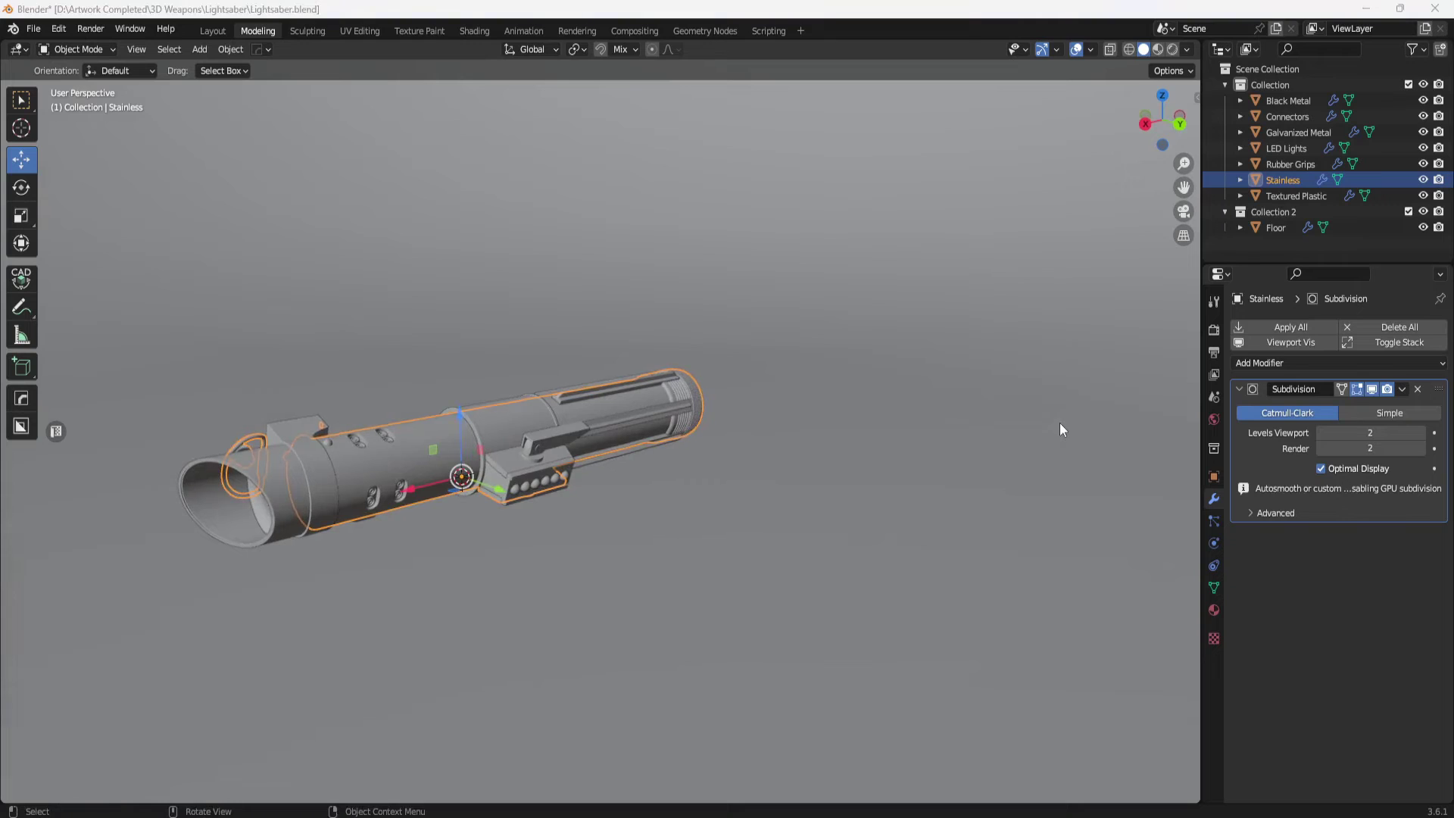
- Select the Floor and enable Outline in the viewport shading options
left_click(1061, 430)
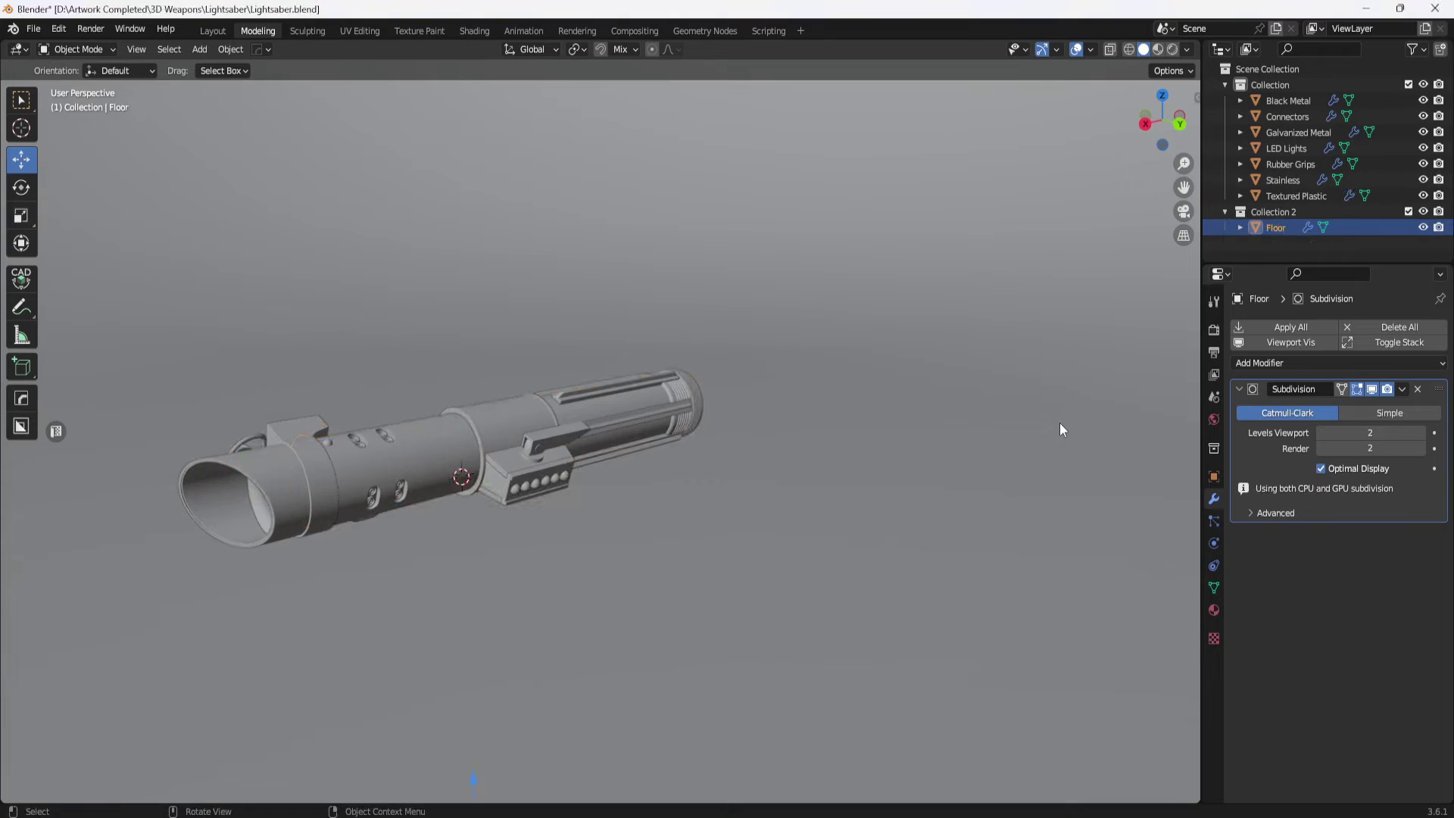
left_click(1188, 49)
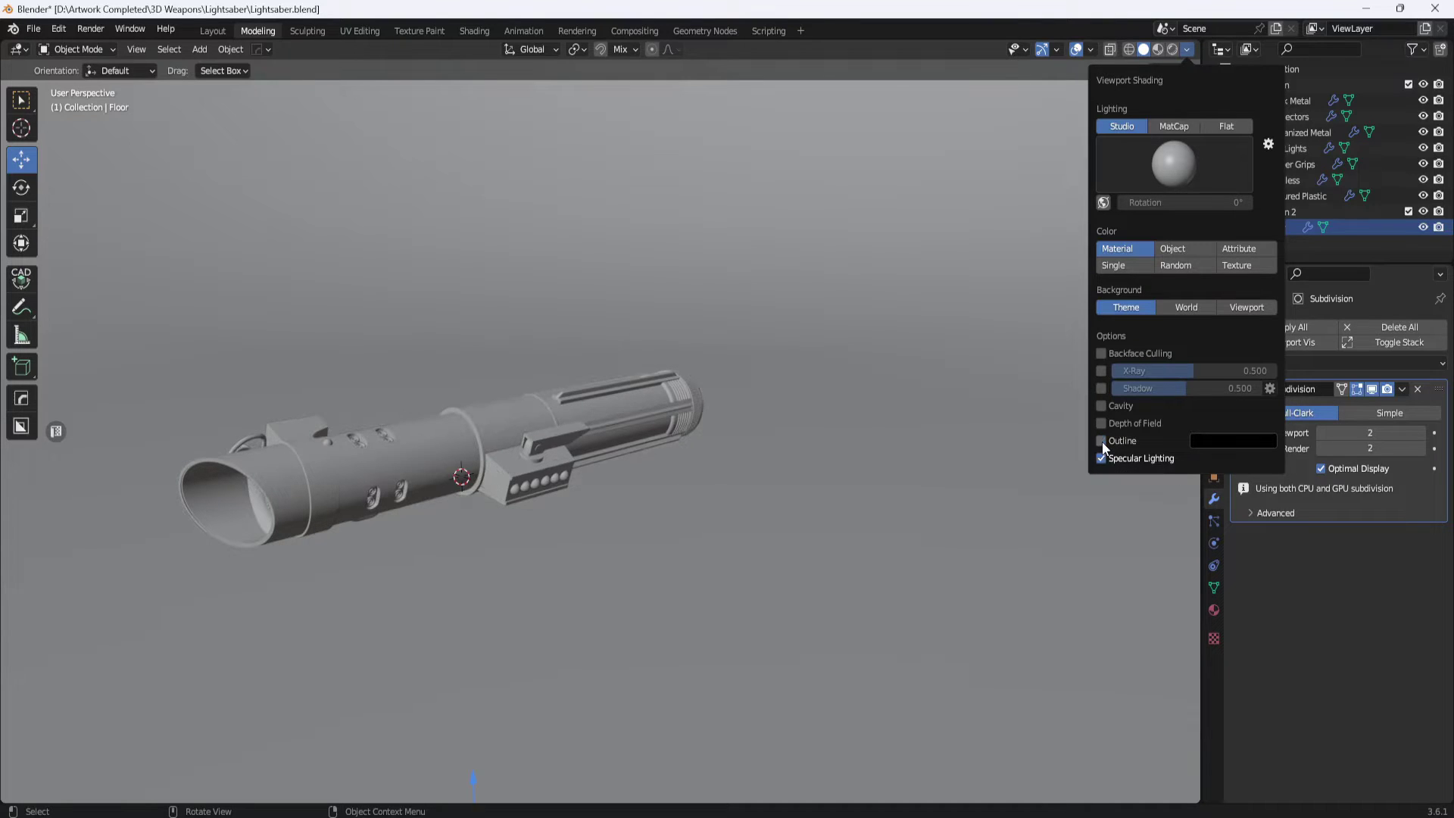
middle_click_drag(462, 421, 528, 401)
scroll(529, 402, "up", 3)
scroll(546, 394, "down", 1)
mouse_move(665, 394)
middle_mouse_down()
mouse_move(677, 394)
mouse_move(643, 376)
mouse_move(673, 376)
middle_mouse_up()
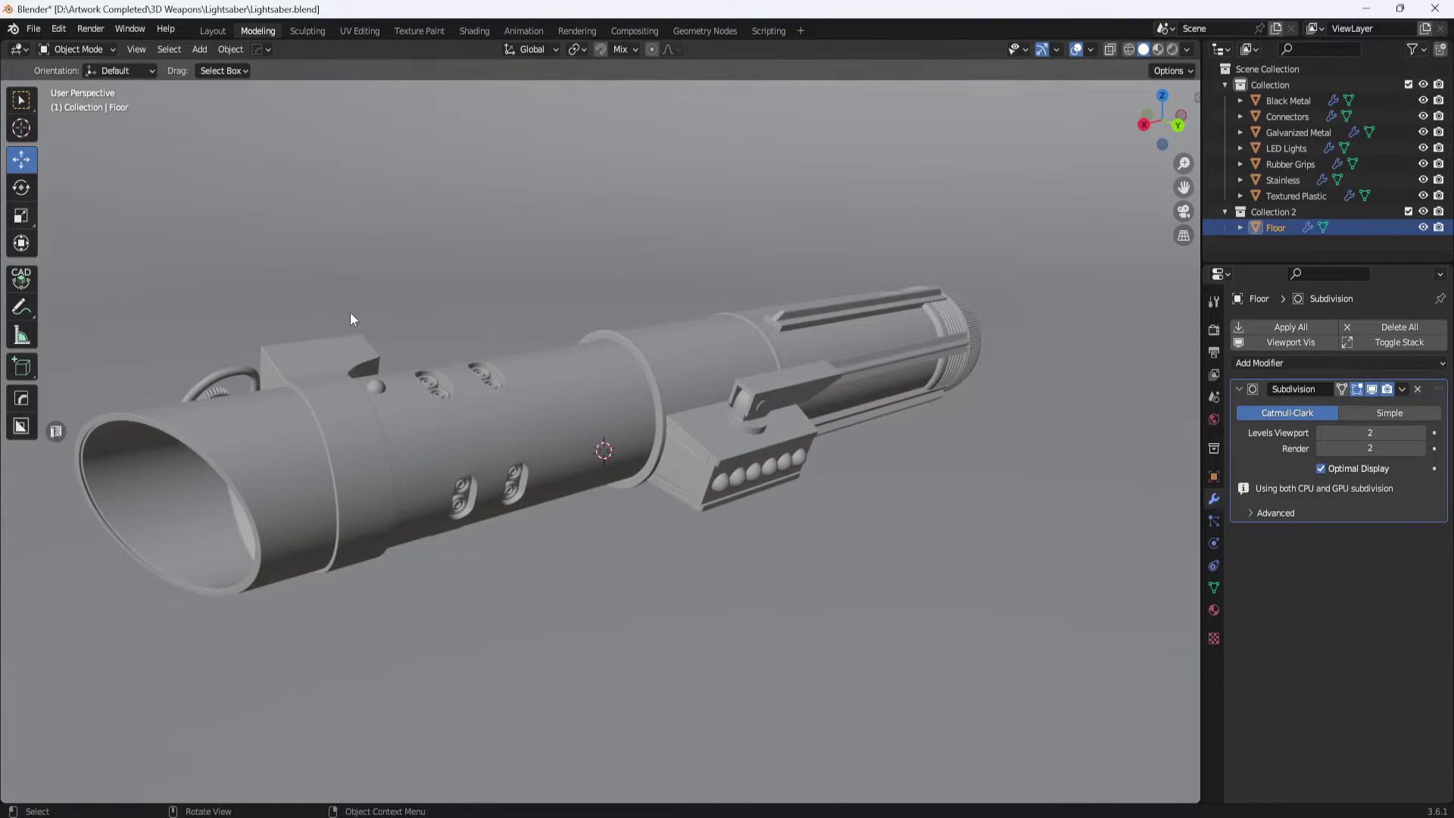
left_click(1187, 50)
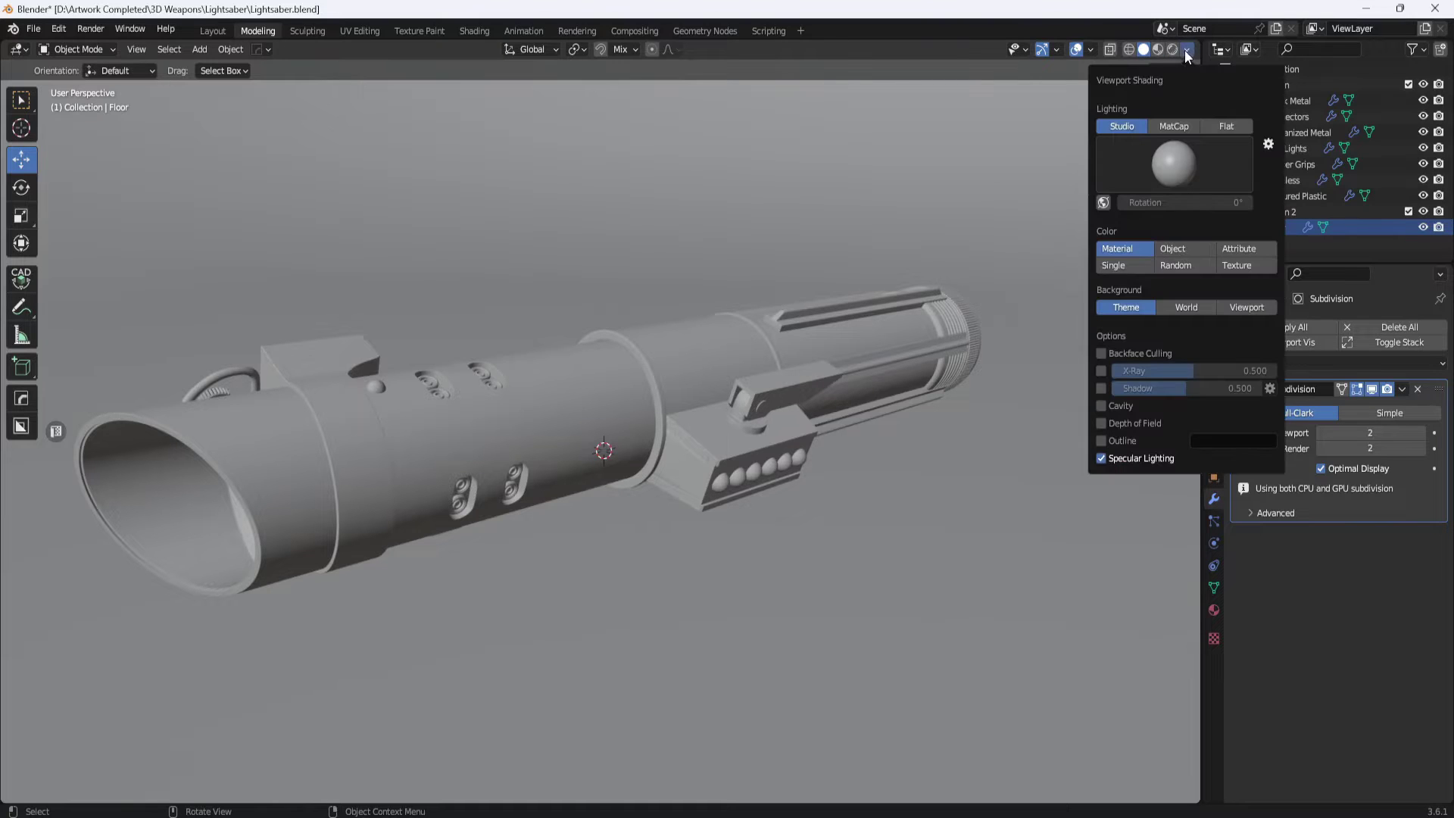
left_click(1102, 440)
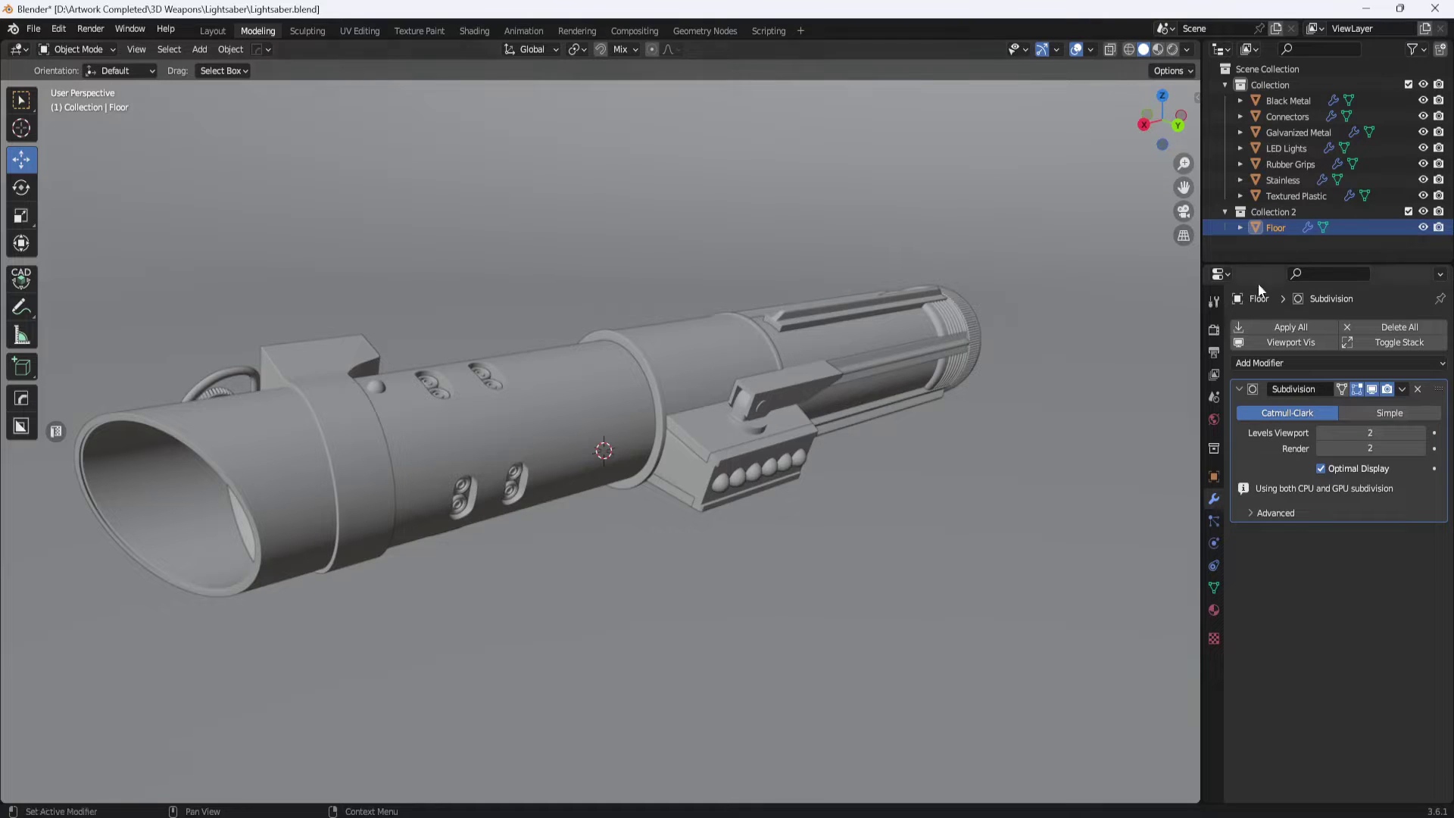
left_click(1187, 50)
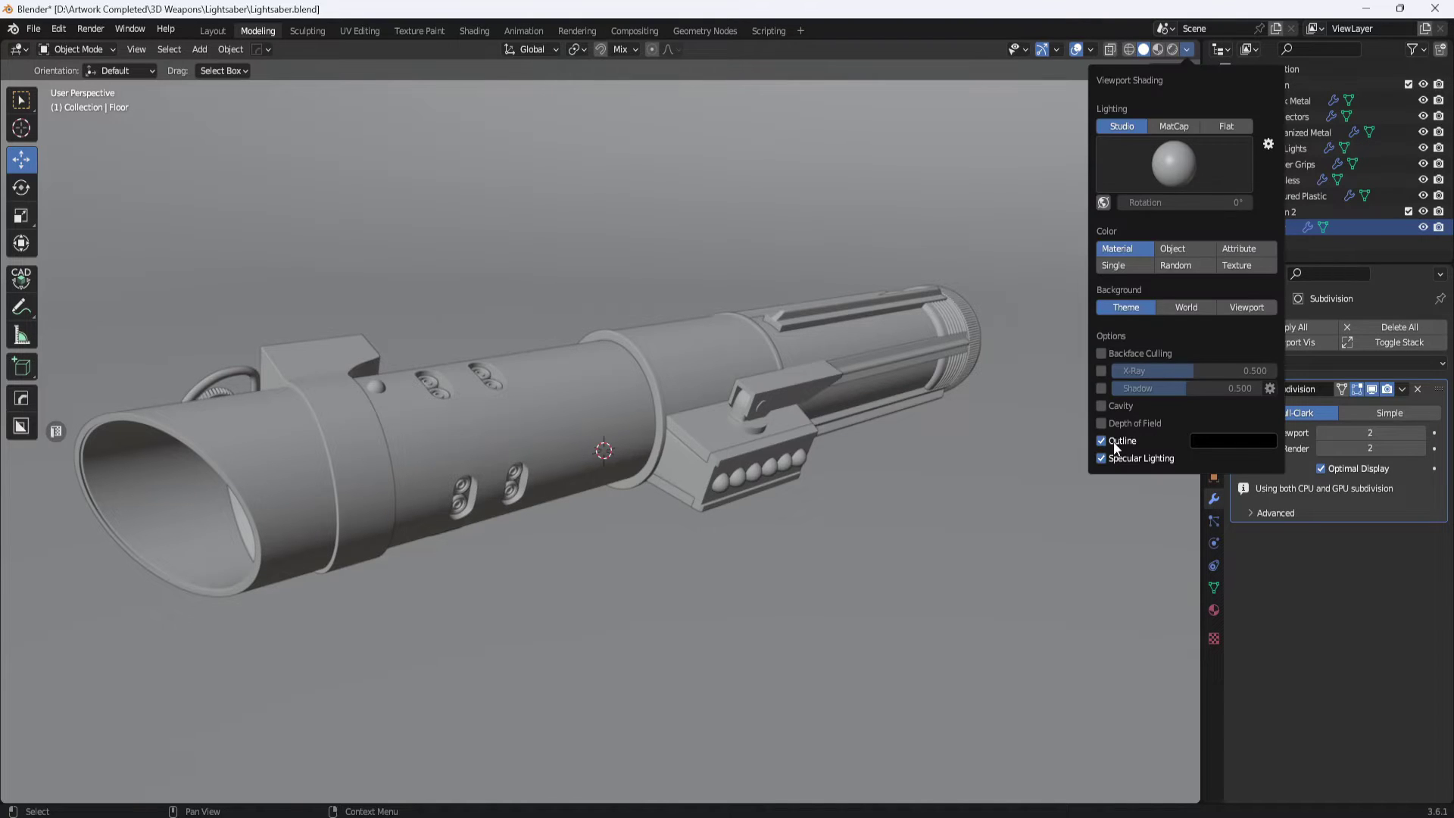
- Try white and then blue as the viewport outline colour
left_click(1238, 438)
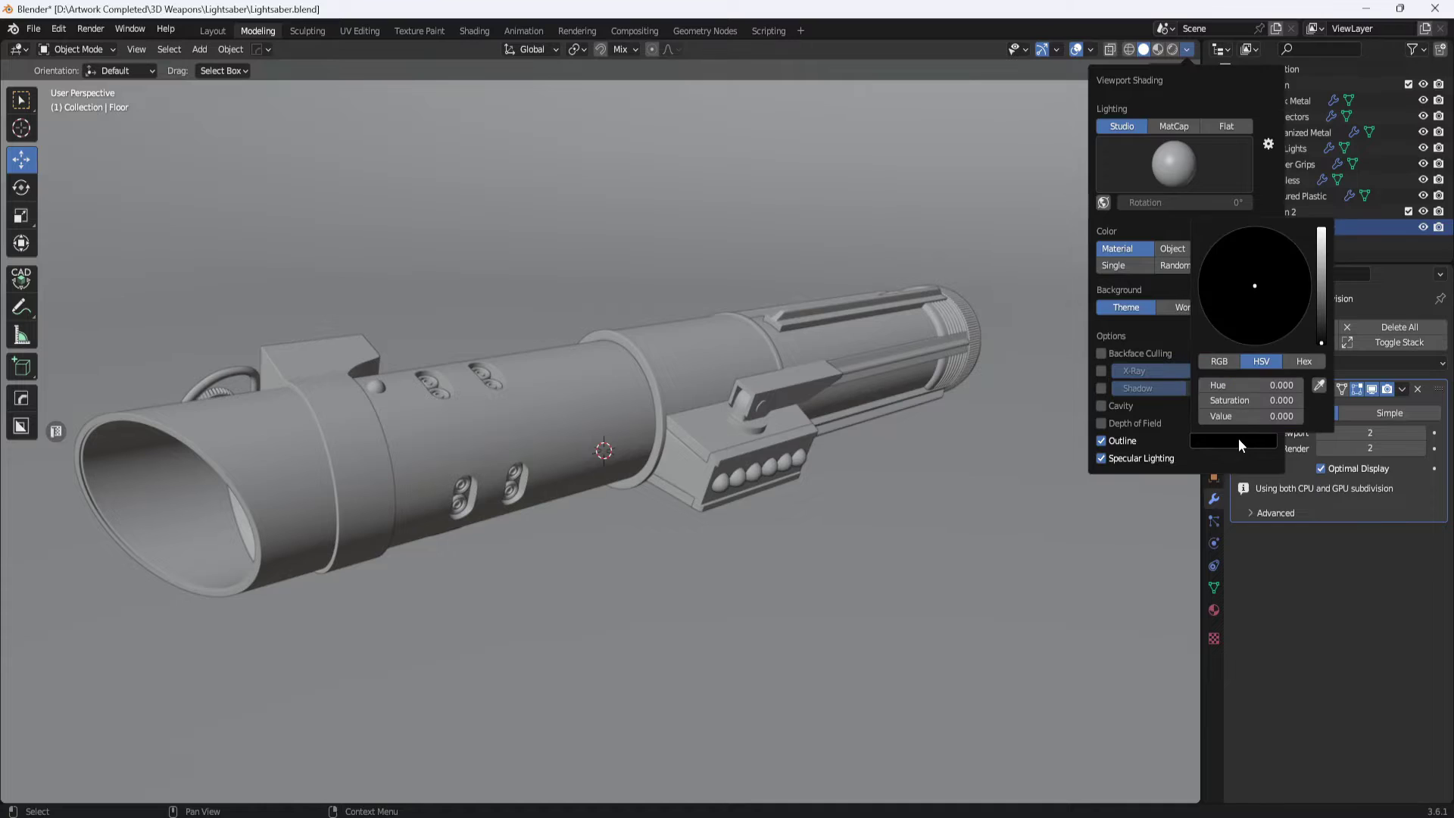
left_click(1220, 362)
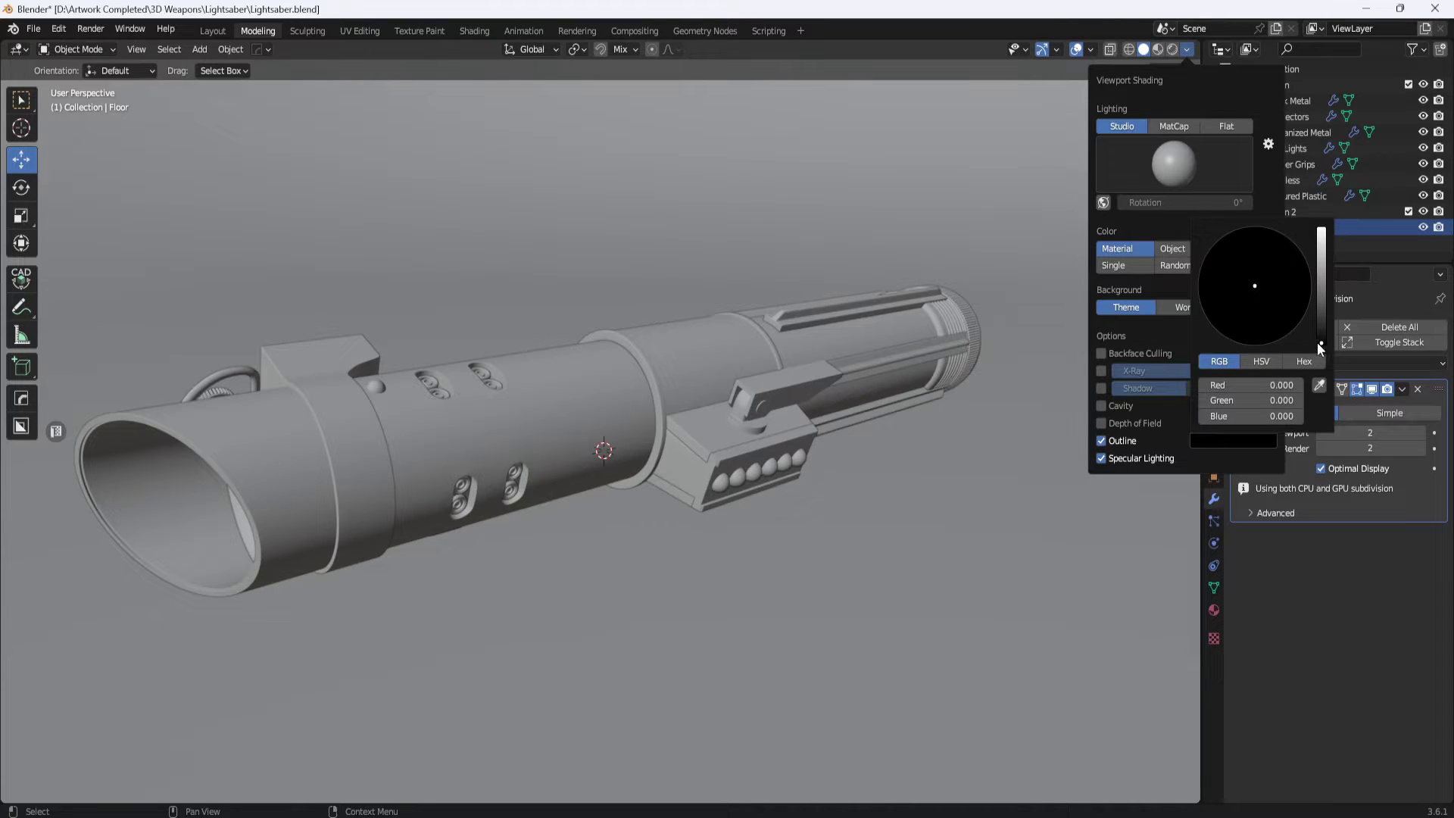
left_click_drag(1321, 347, 1321, 228)
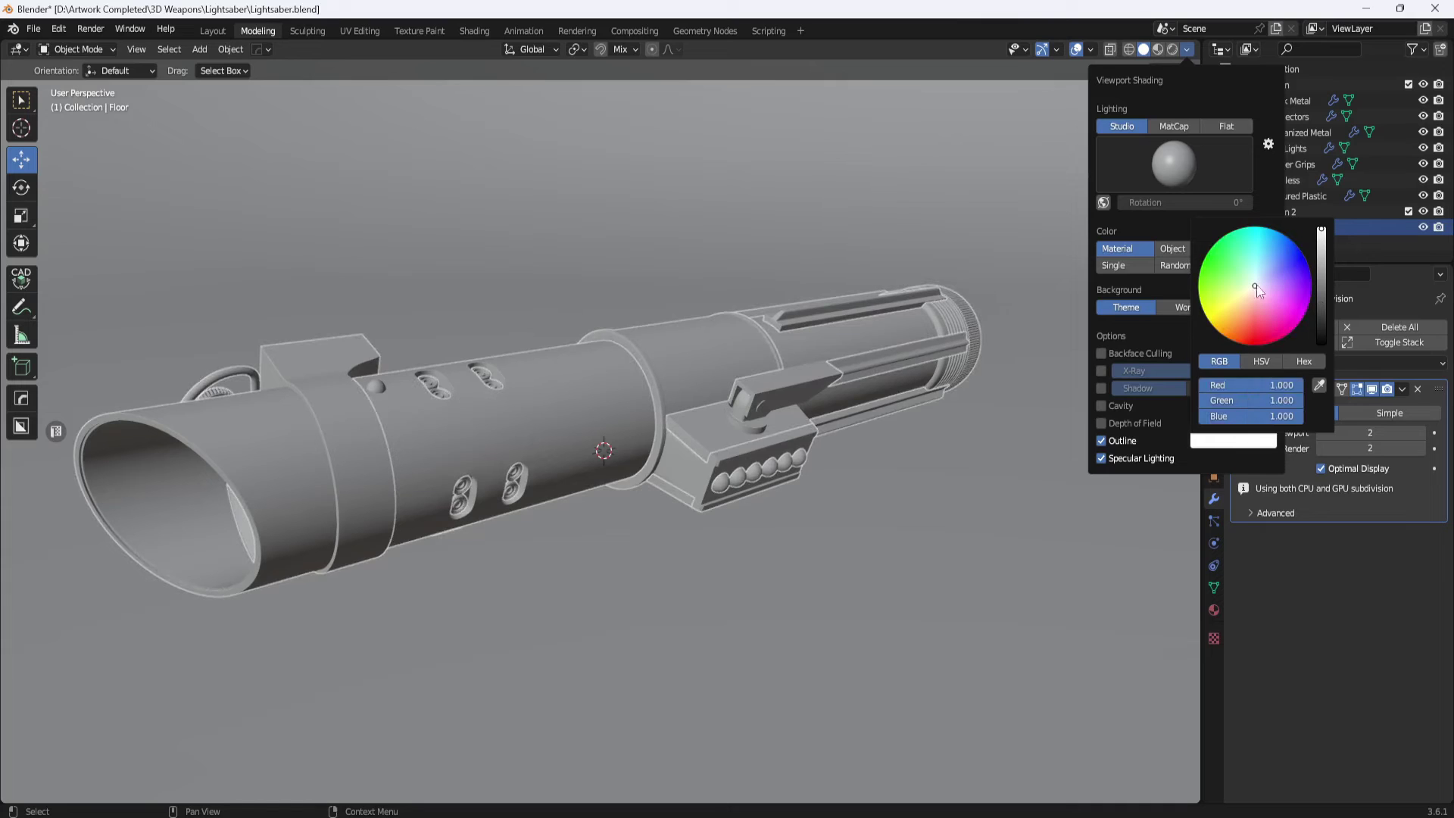
left_click_drag(1256, 288, 1220, 264)
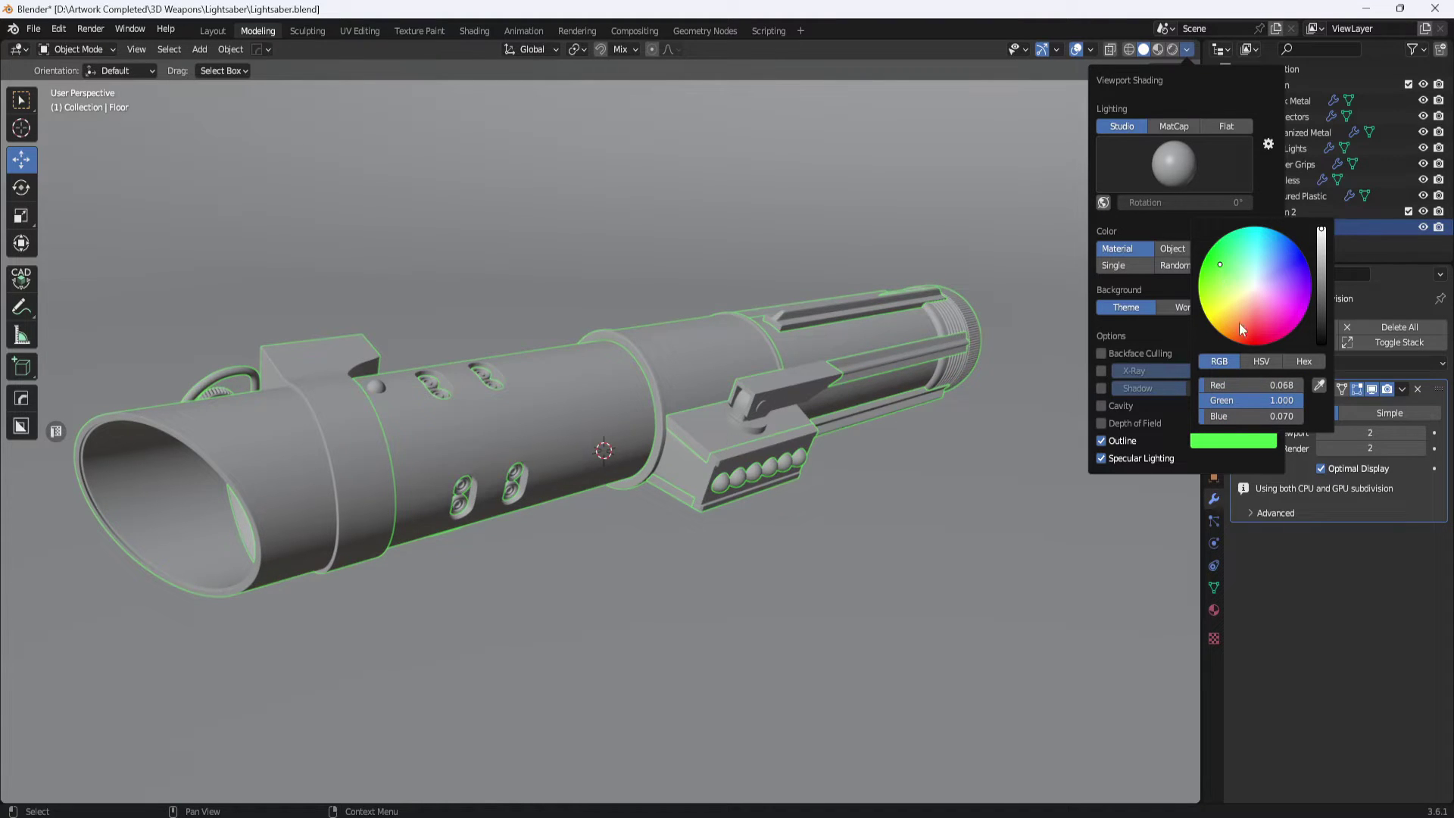
- Set the outline colour to black with HSV values 0, 0, 0
left_click(1262, 362)
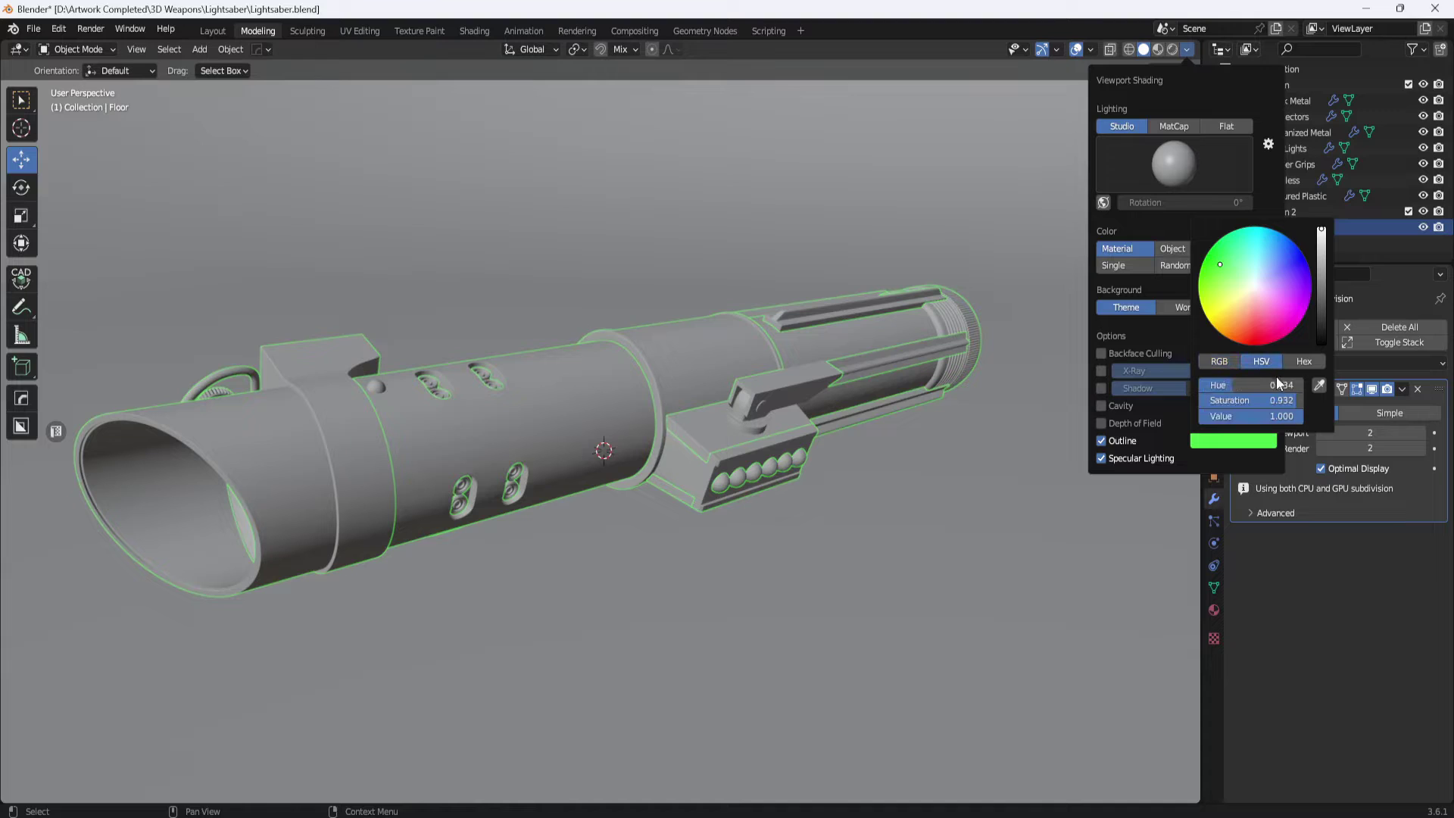
left_click(1279, 384)
type("0")
key("Return")
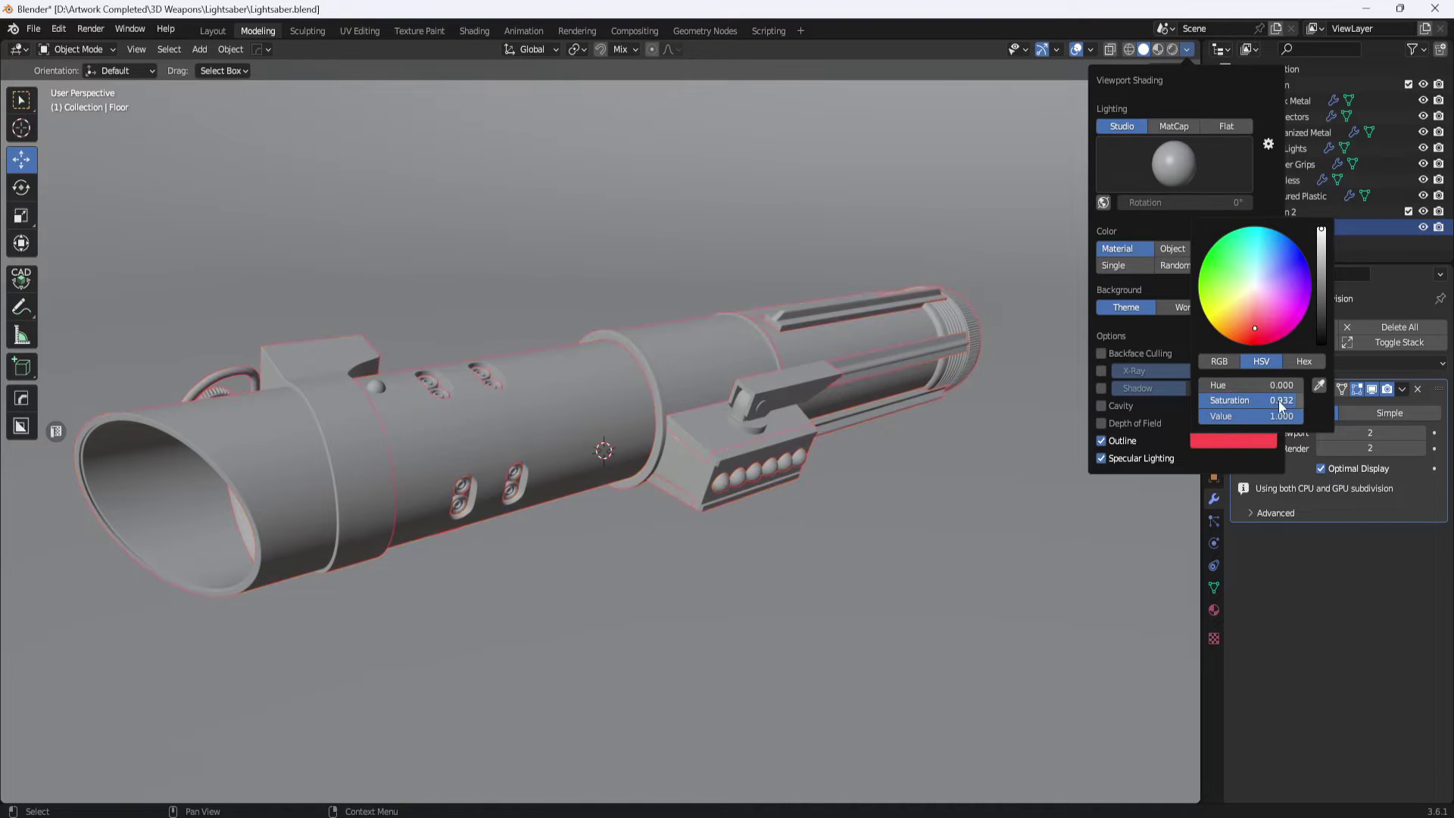
left_click(1282, 402)
type("0")
key("Return")
left_click(1284, 415)
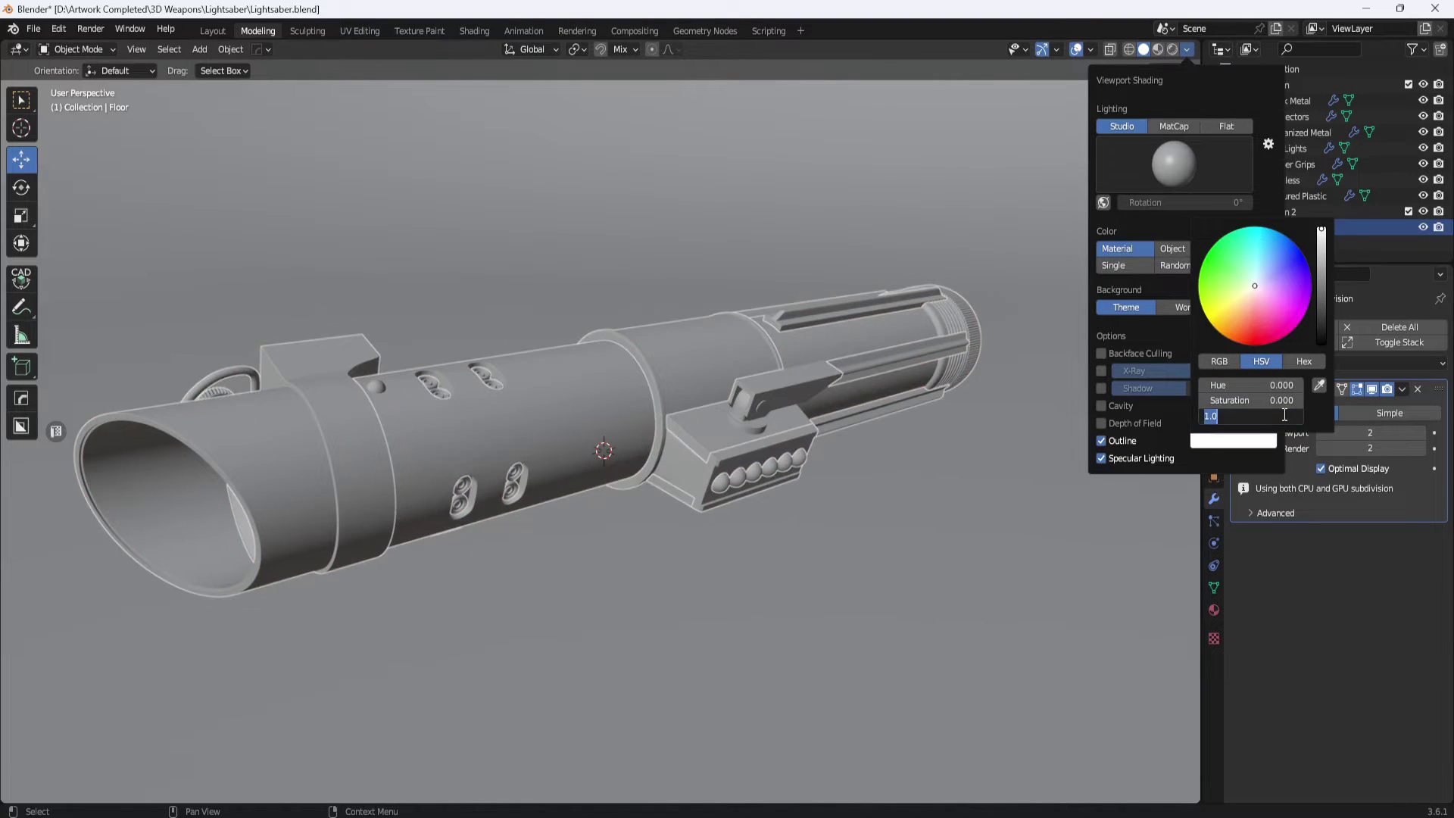
type("0")
key("Return")
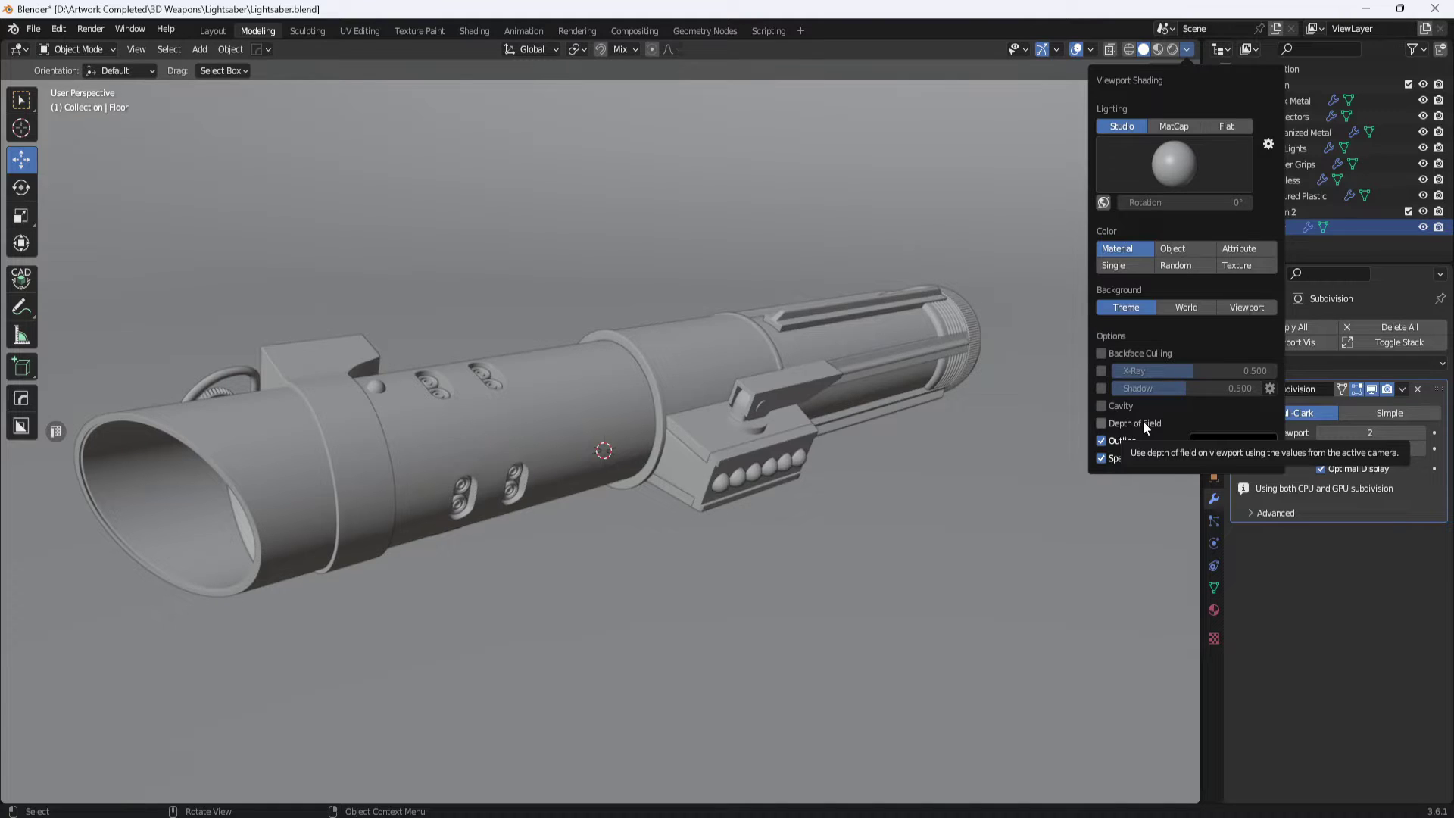
- Turn on cavity shading and set its type to World Space
left_click(1103, 405)
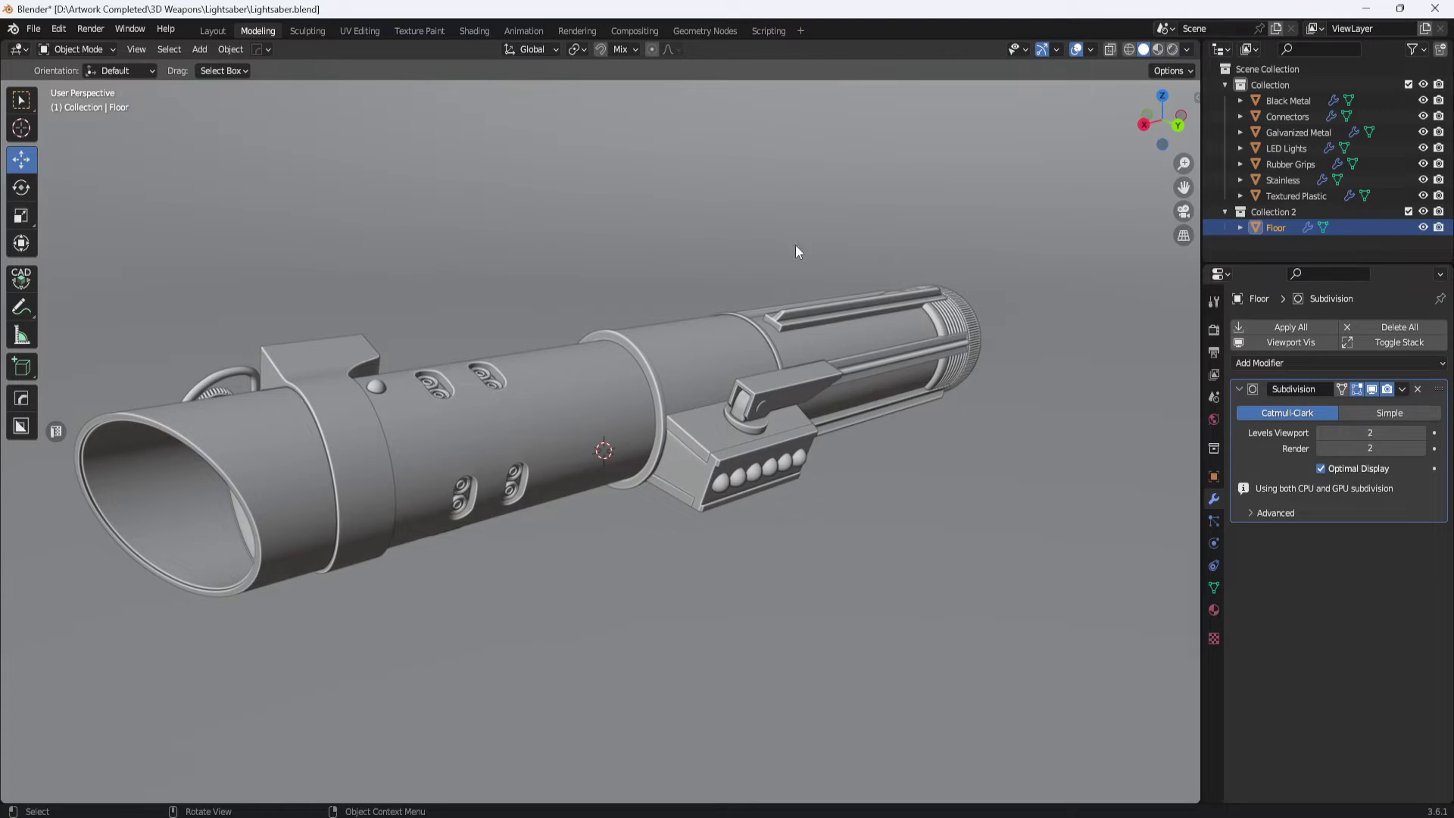
left_click(1188, 50)
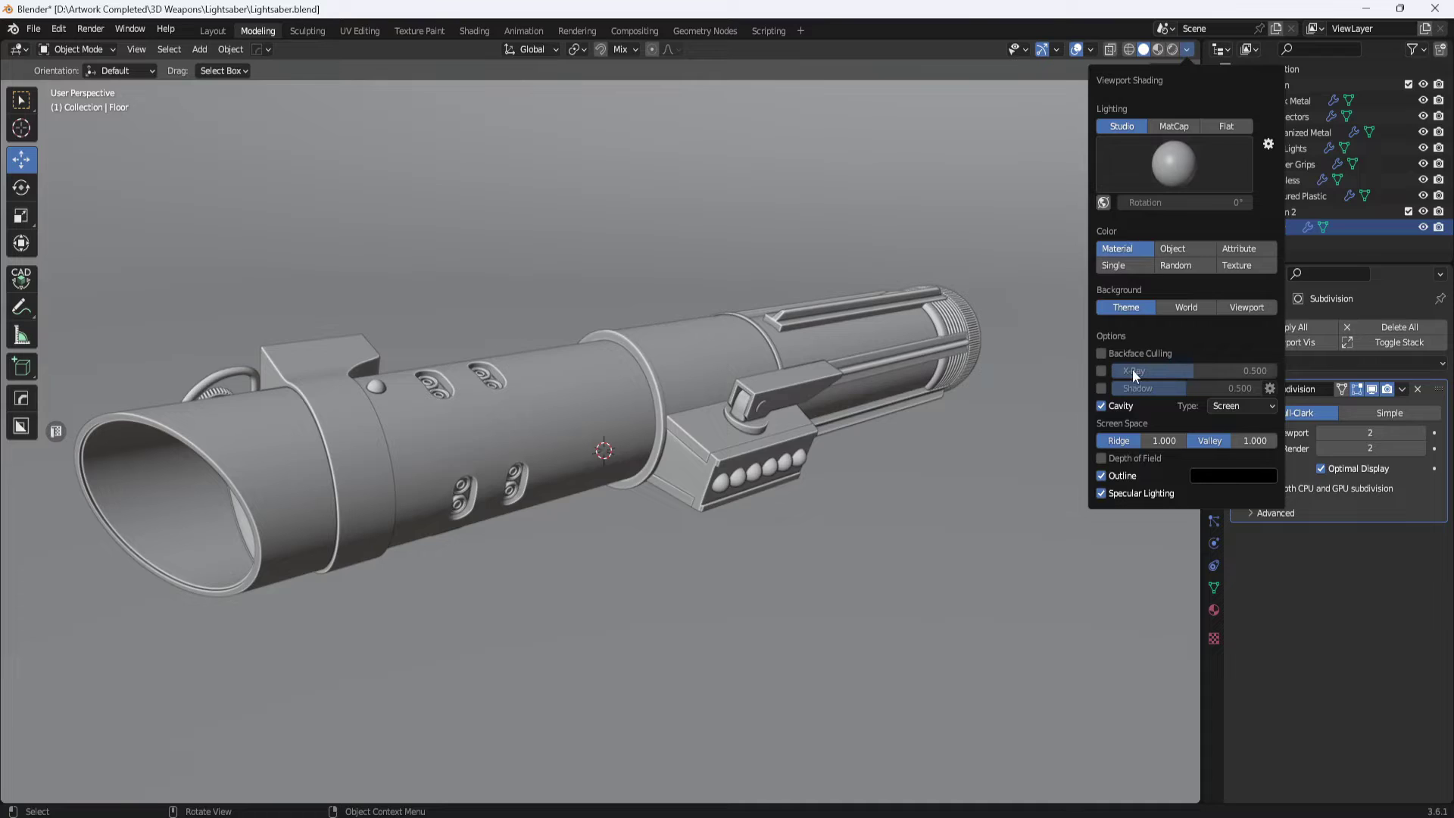
left_click(1274, 406)
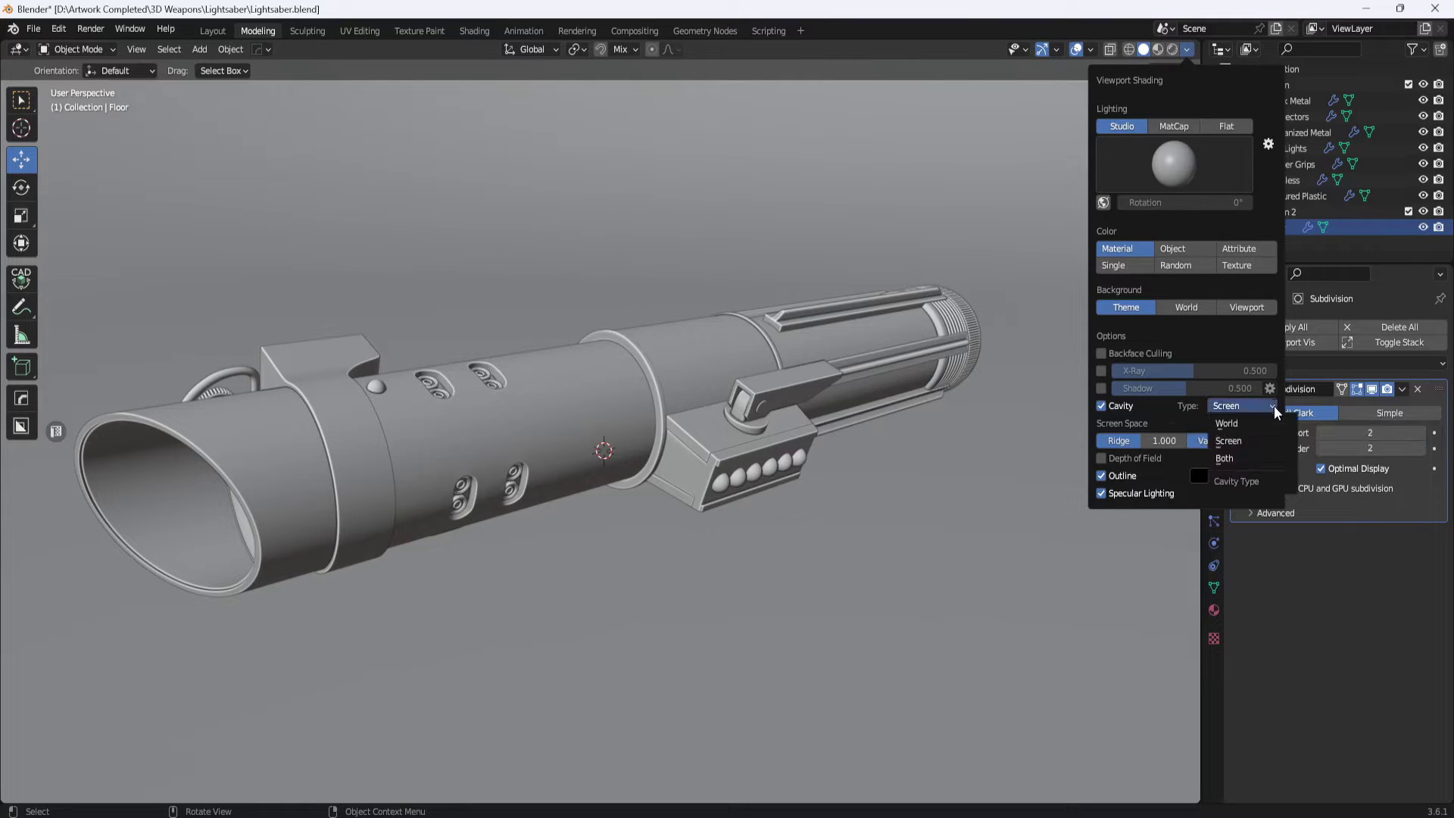
left_click(1234, 425)
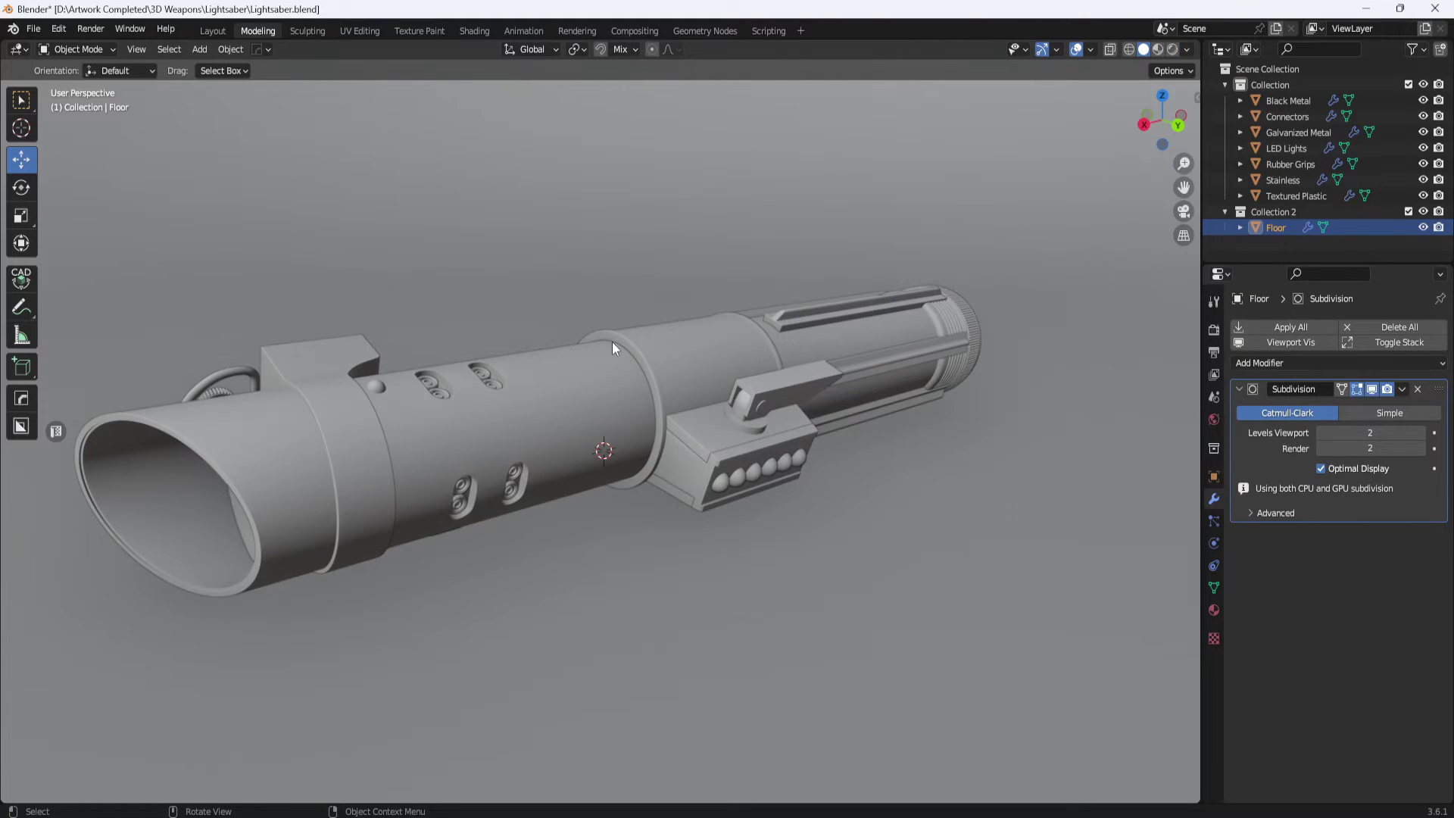
- Compare cavity shading on and off, then switch the cavity type to Both
left_click(1188, 50)
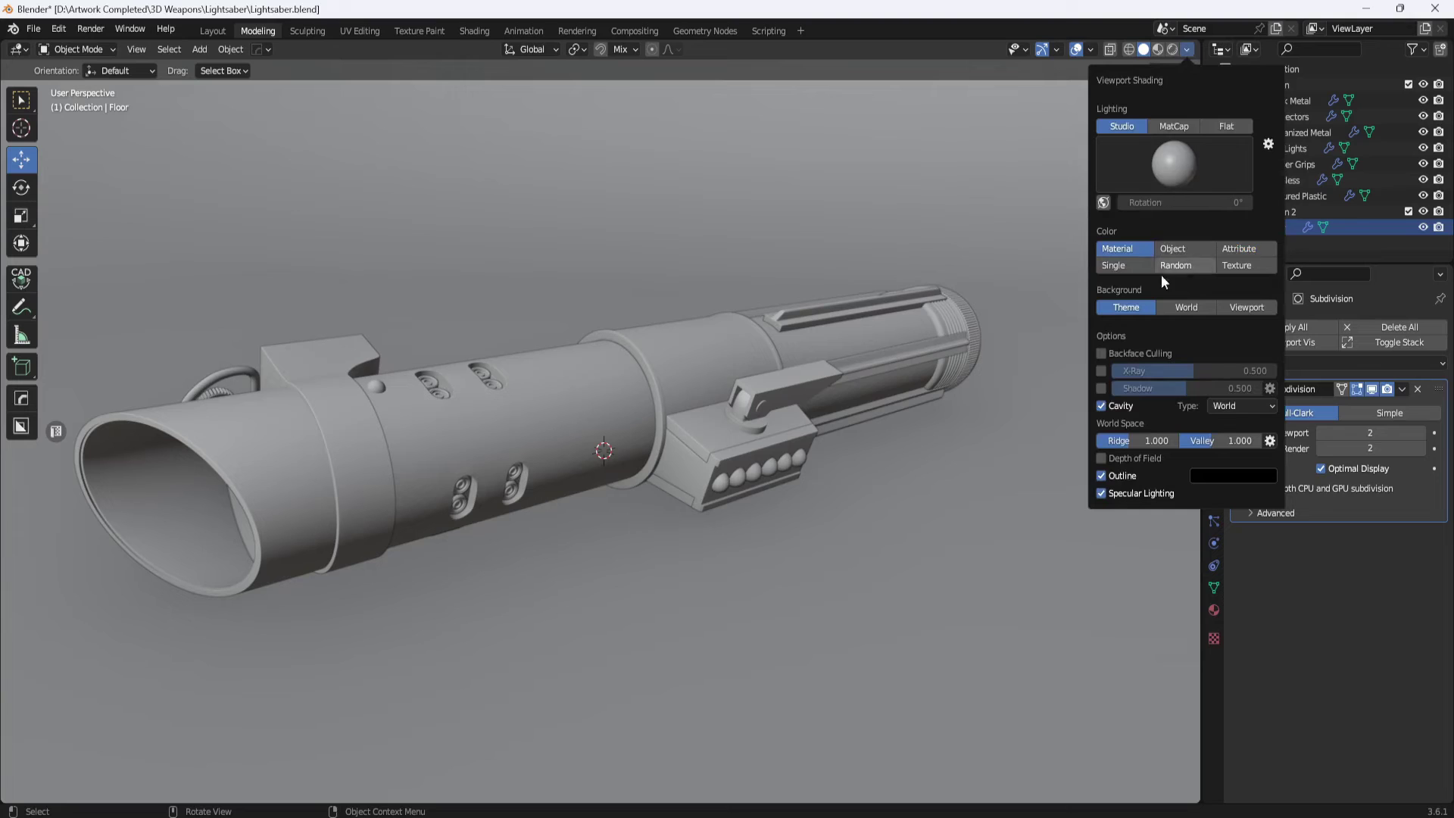
left_click(1102, 407)
left_click(1102, 407)
left_click(1103, 407)
left_click(1103, 407)
left_click(1265, 406)
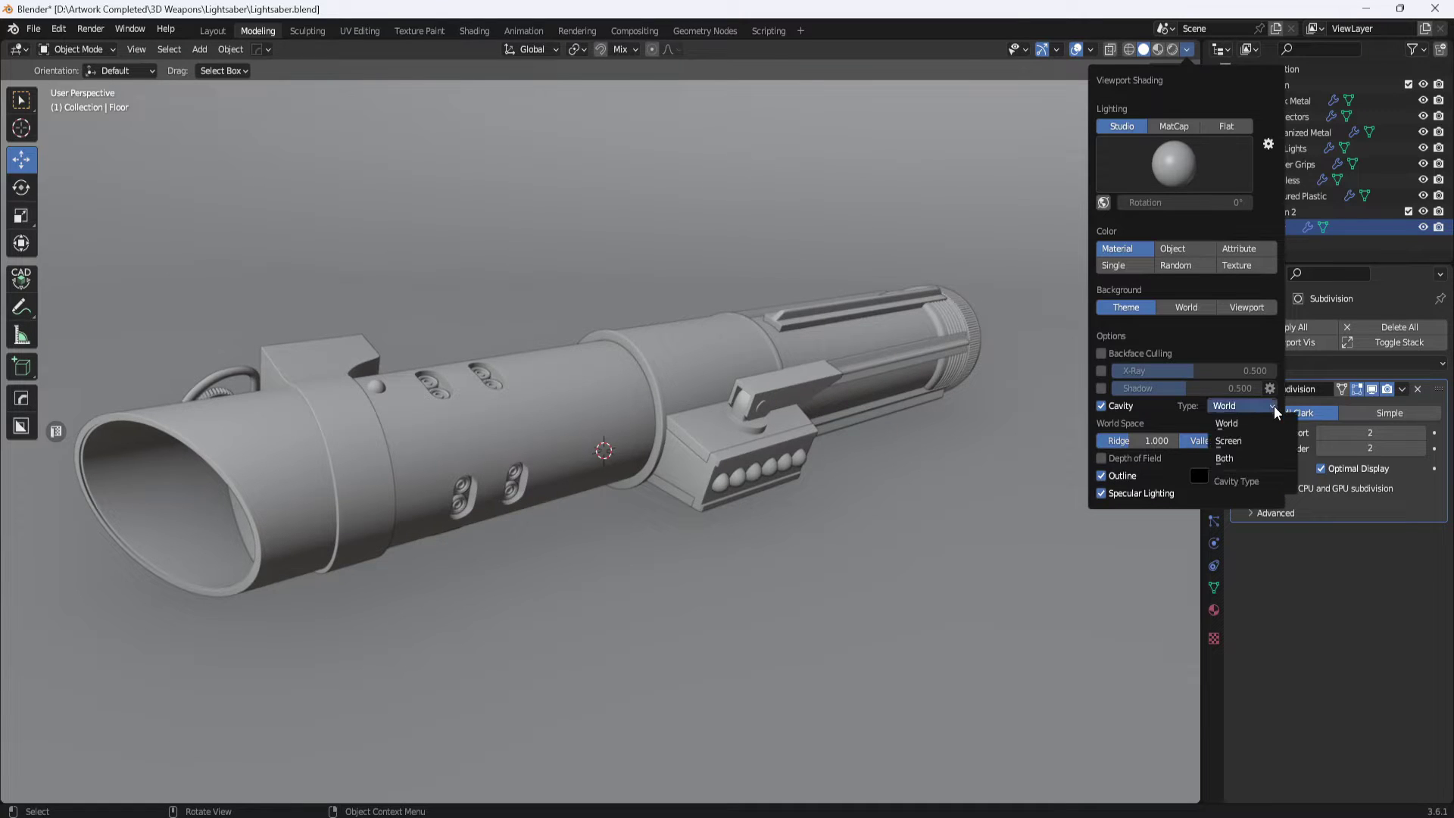
left_click(1234, 457)
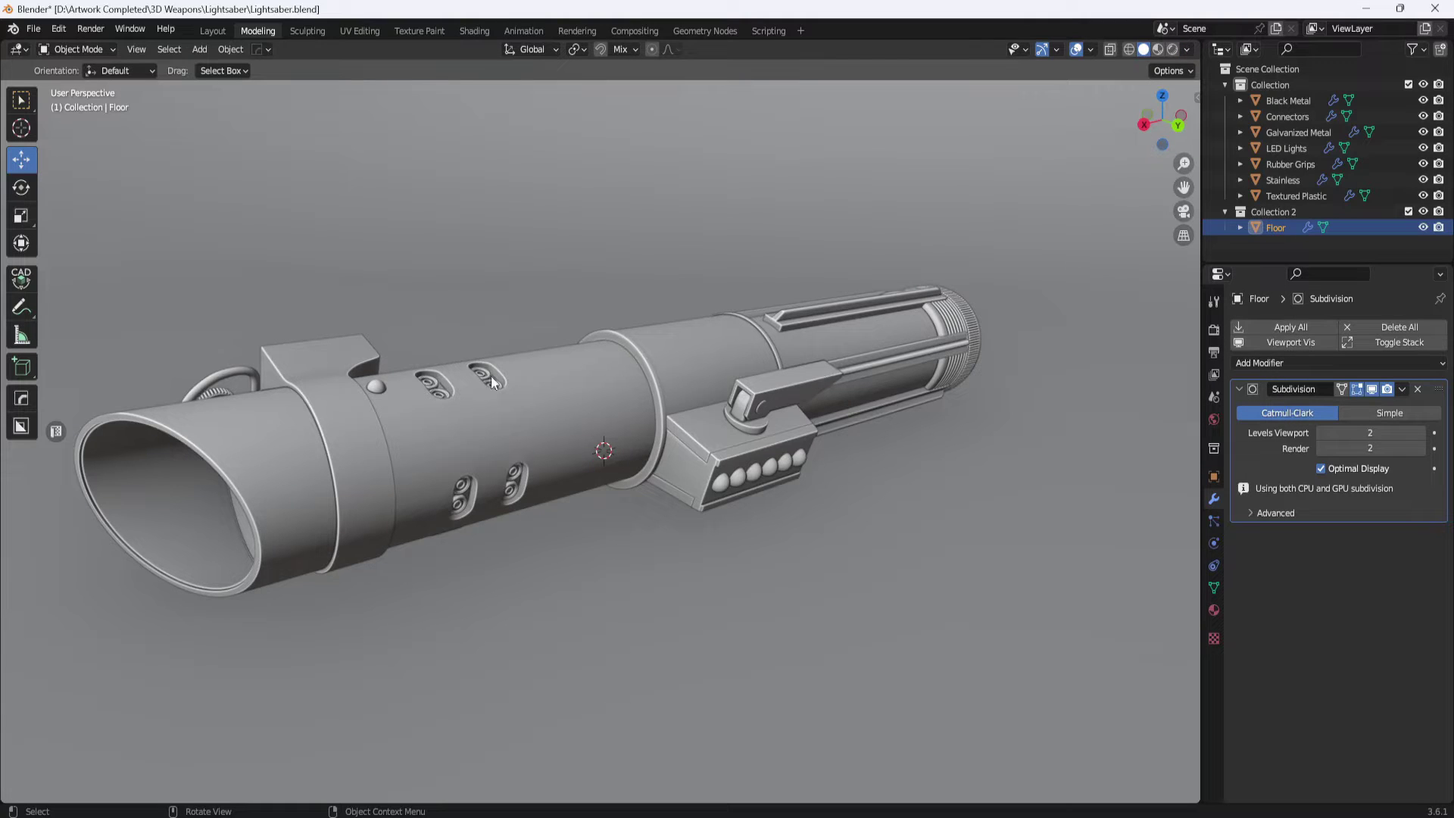
- Set world-space valley to 1.5 and screen-space ridge and valley to 1.25
left_click(1187, 48)
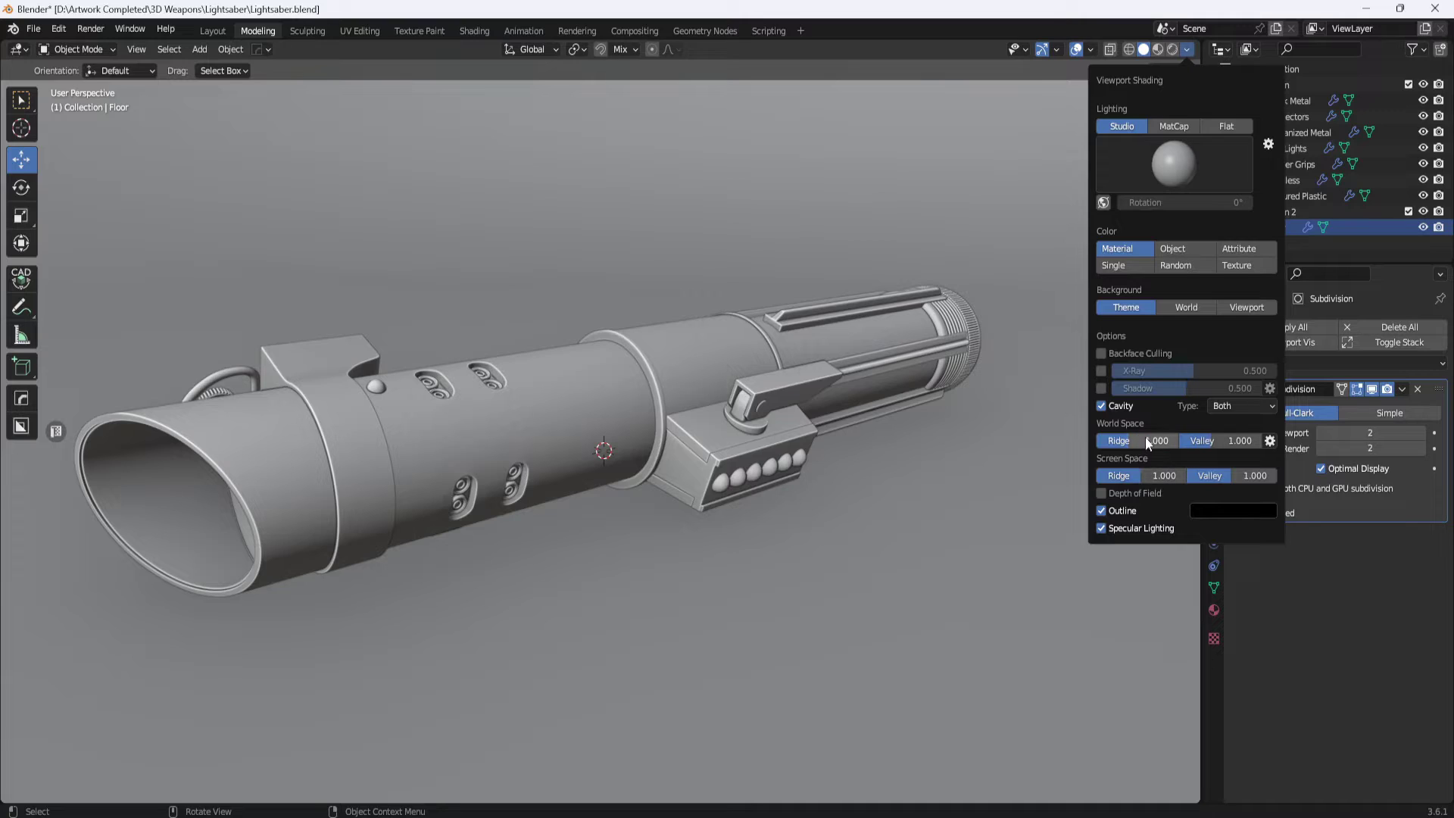
left_click(1241, 442)
type("1.5")
key("Return")
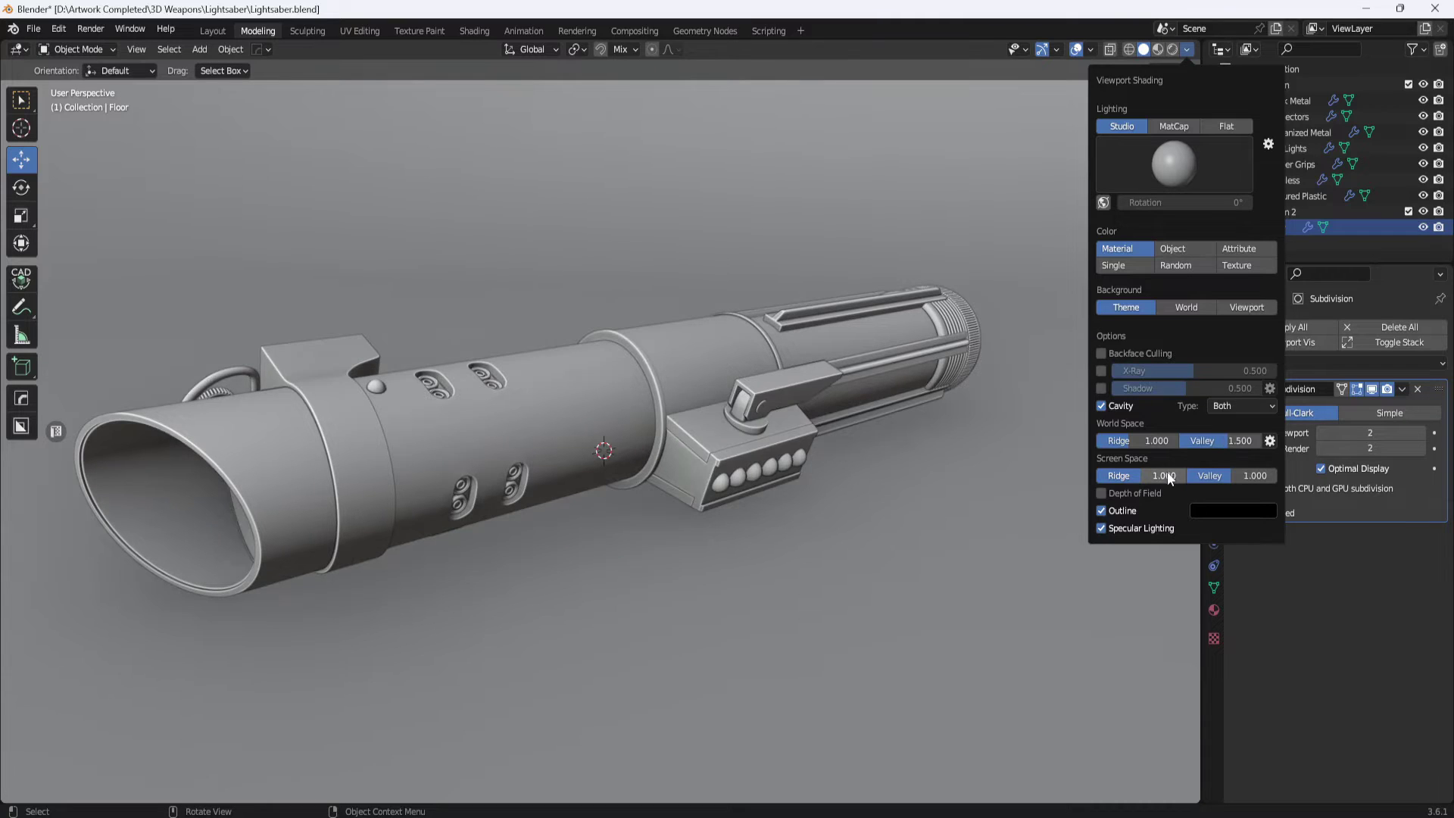
left_click(1168, 475)
type("1.25")
key("Return")
left_click(1246, 477)
type("1.25")
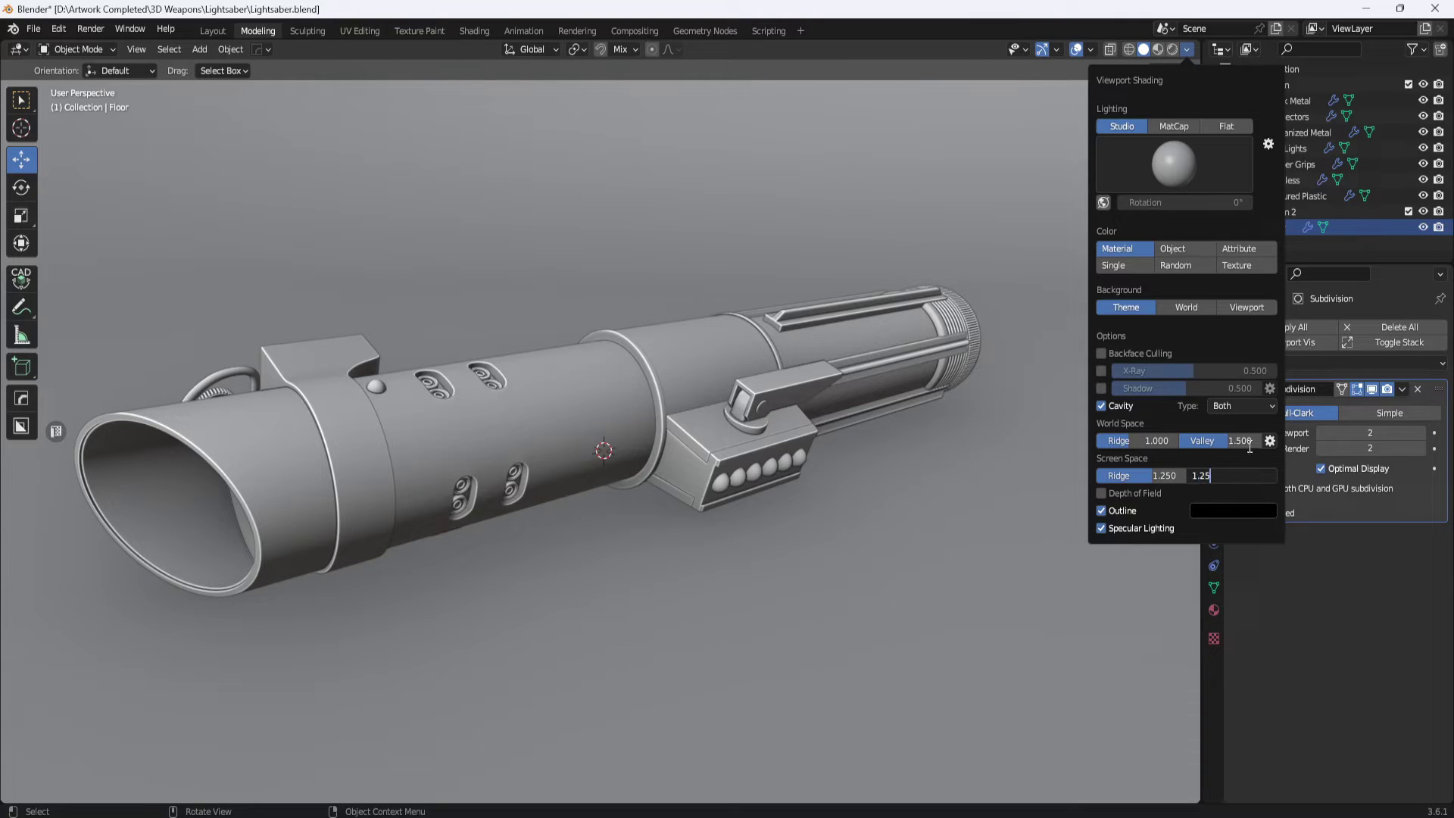
key("Return")
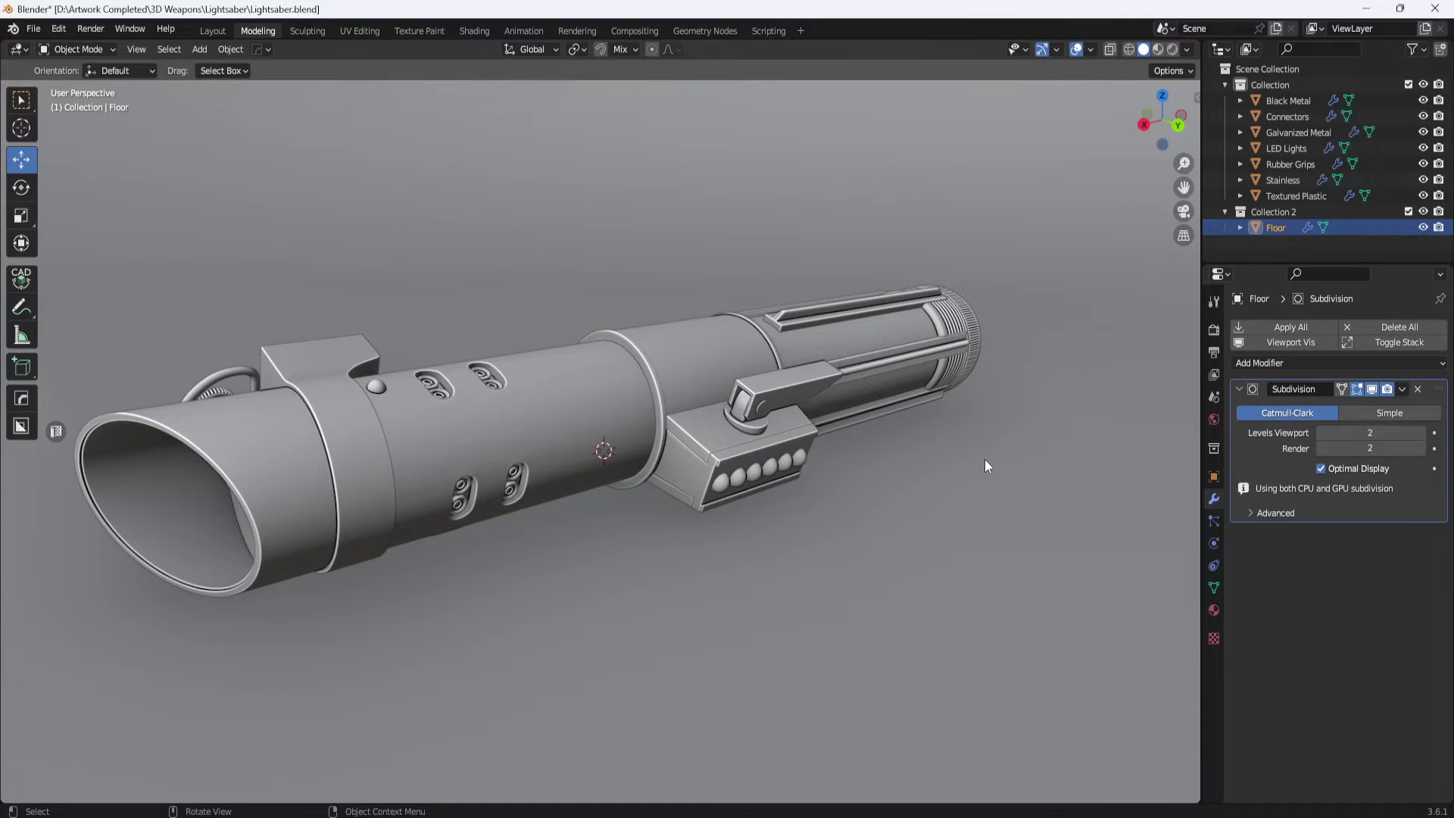
- Turn on viewport shadows with a darkness of 1
left_click(1187, 50)
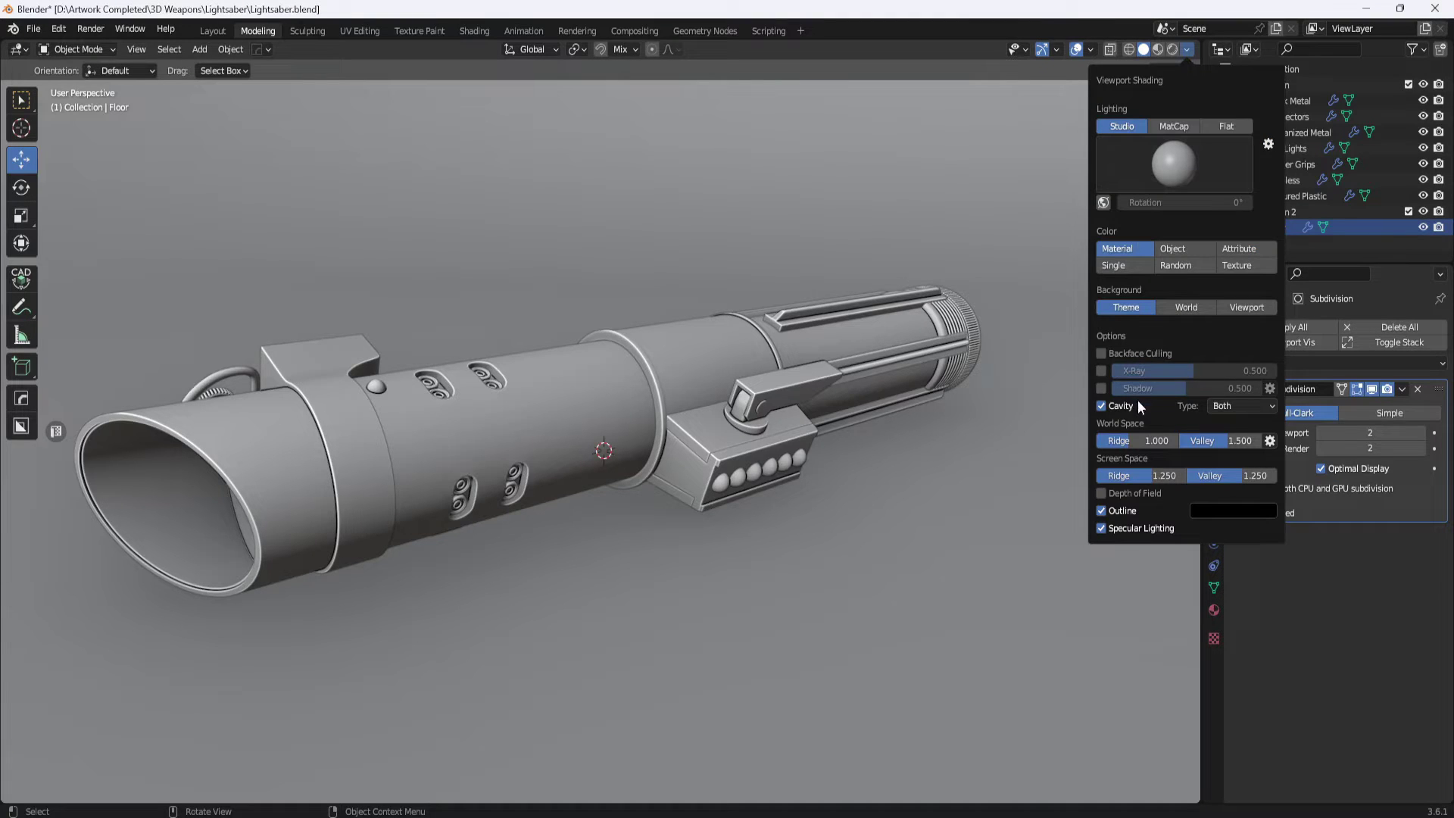
left_click(1102, 388)
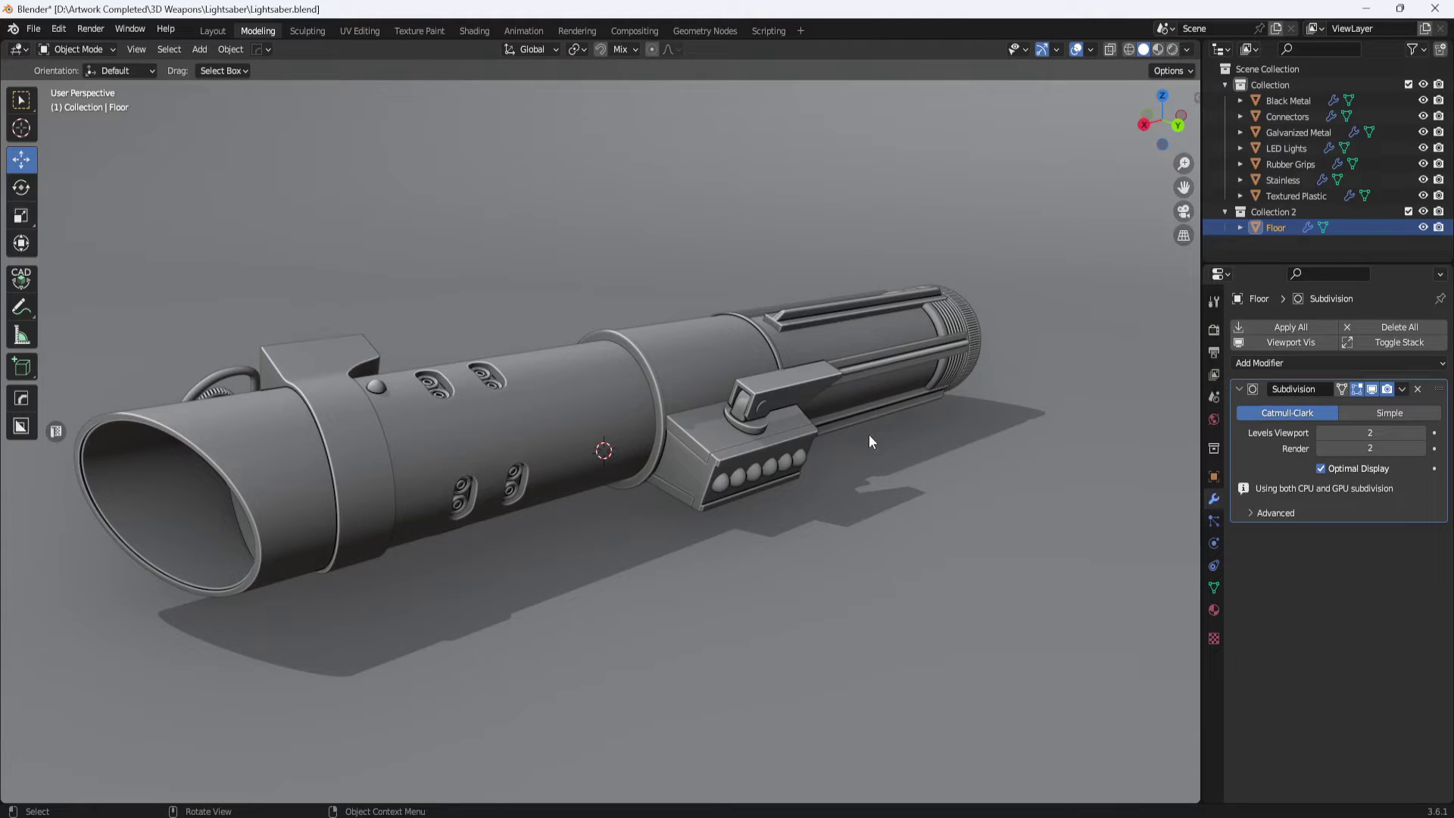
left_click(1189, 51)
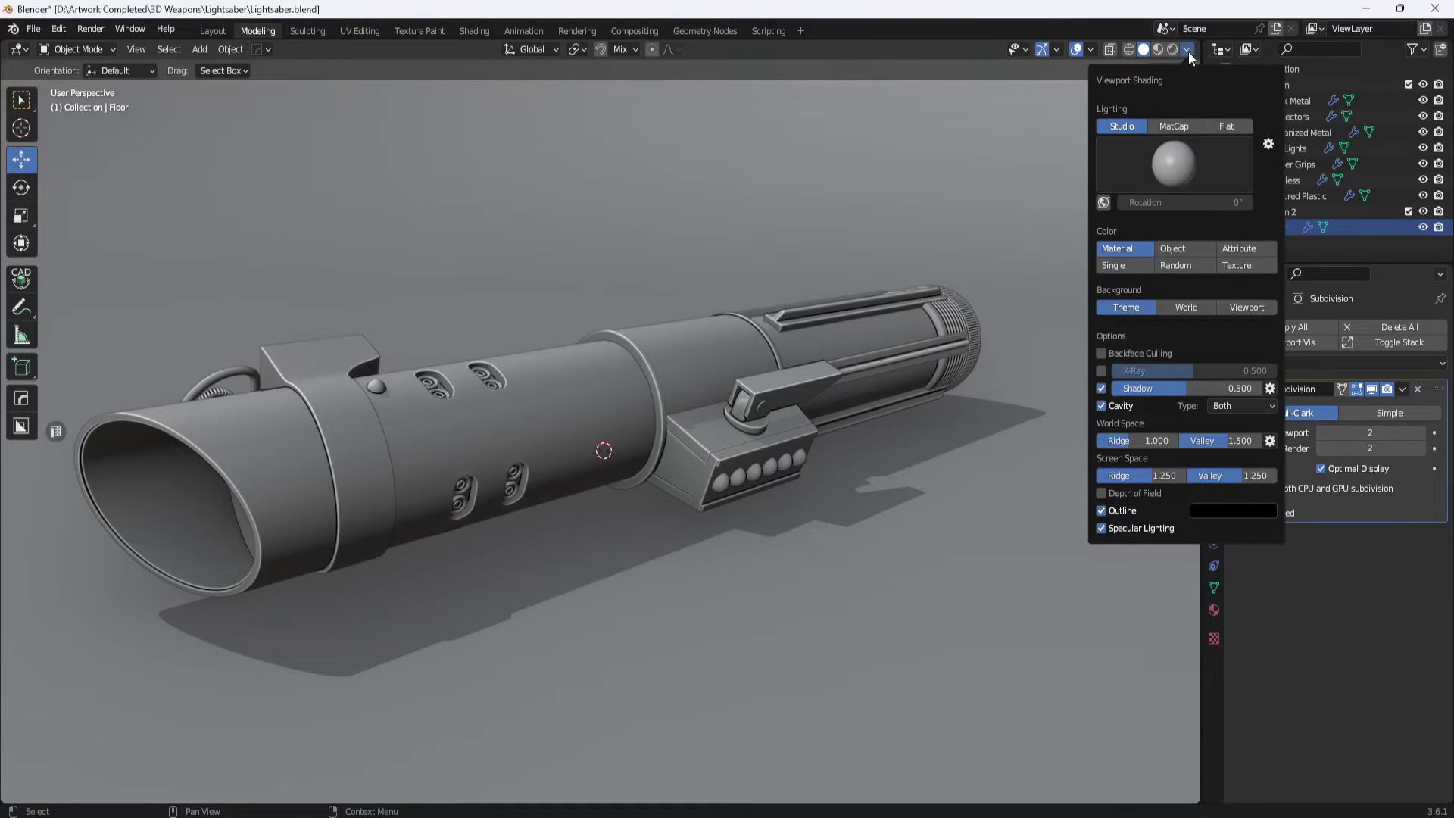
left_click(1215, 389)
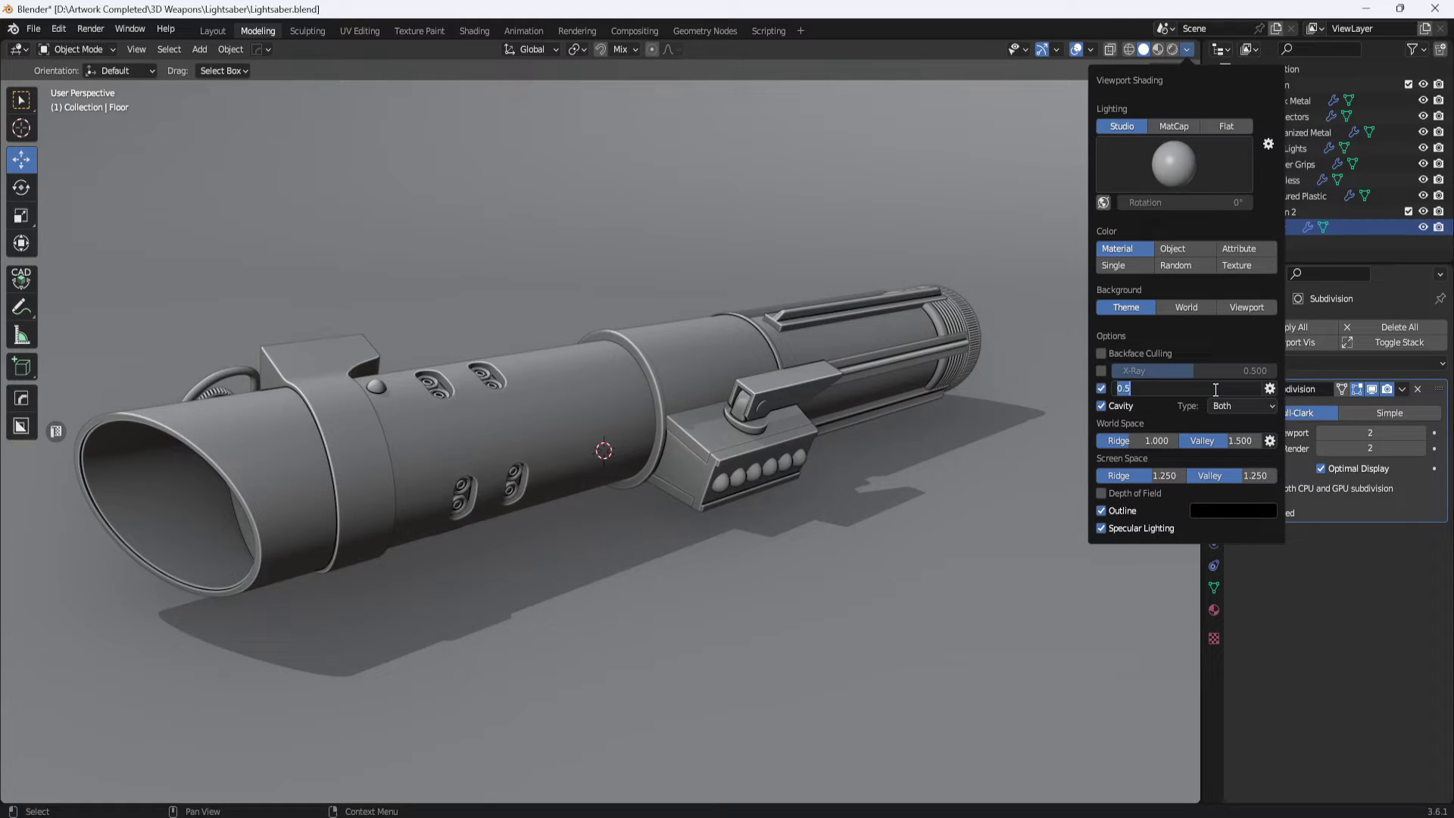
type("1")
key("Return")
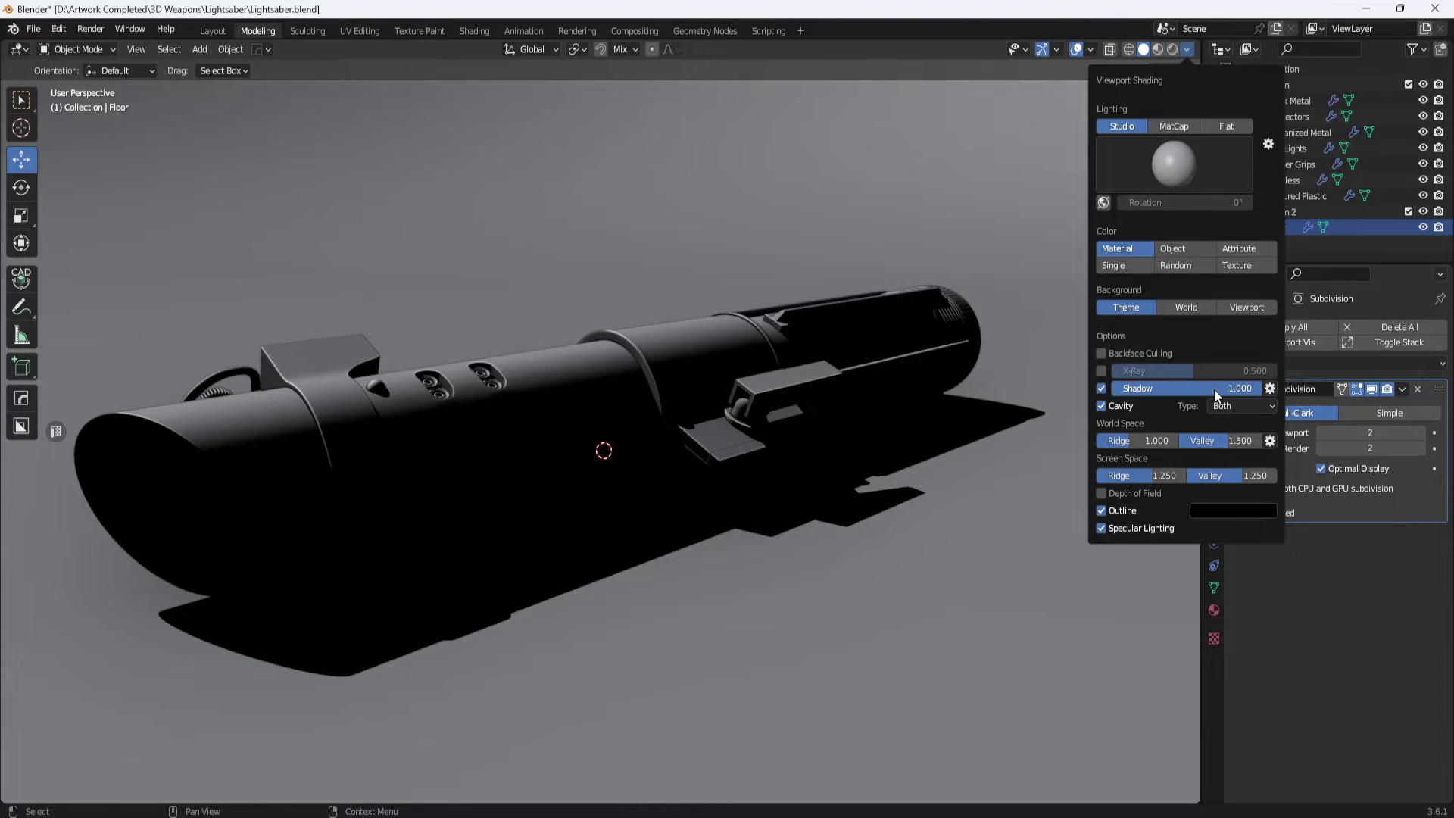
- Settle the shadow darkness at 0.5 after trying 0.2, and reposition the light direction
left_click(1215, 390)
type(".2")
key("Return")
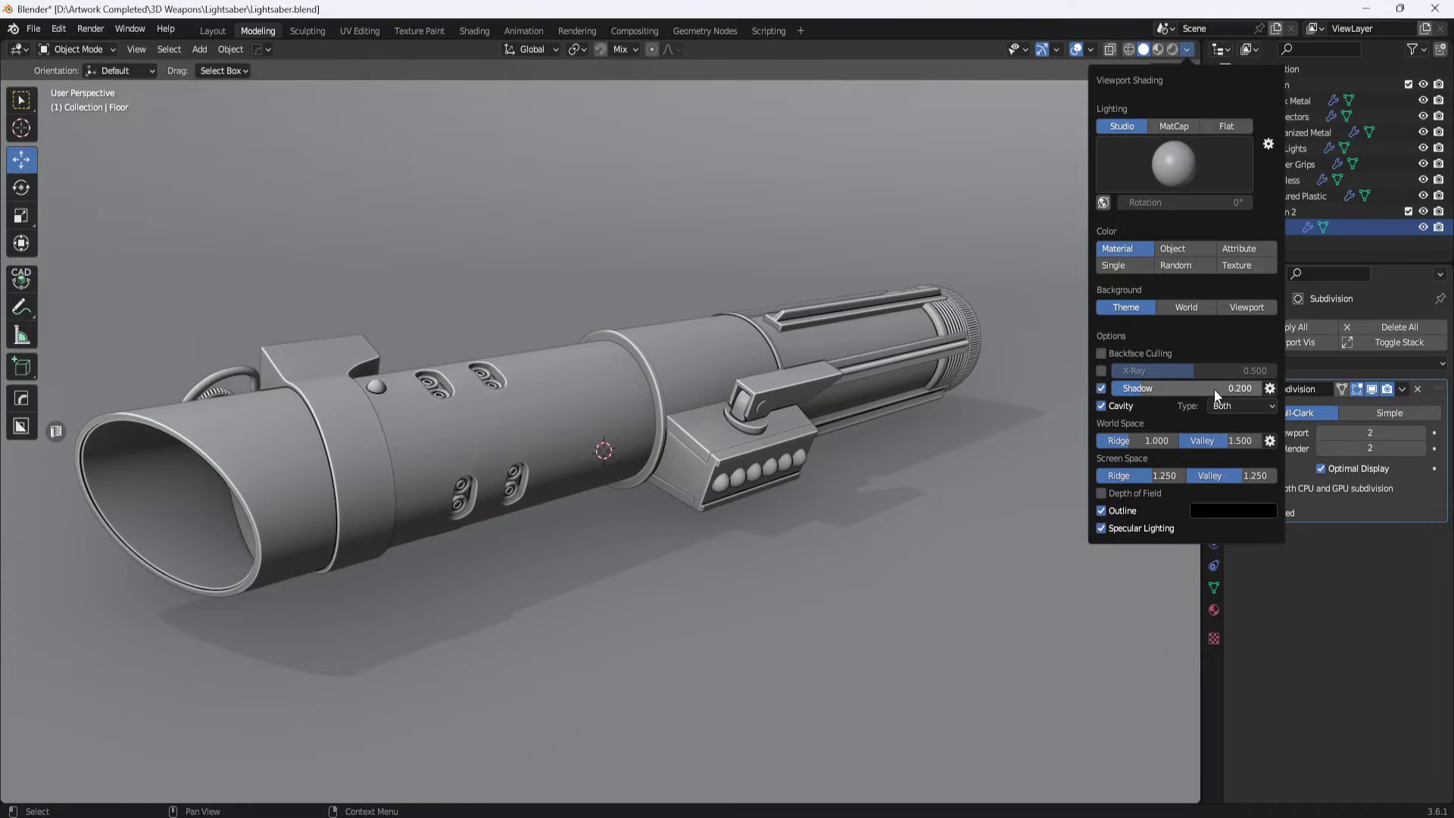
left_click(1215, 390)
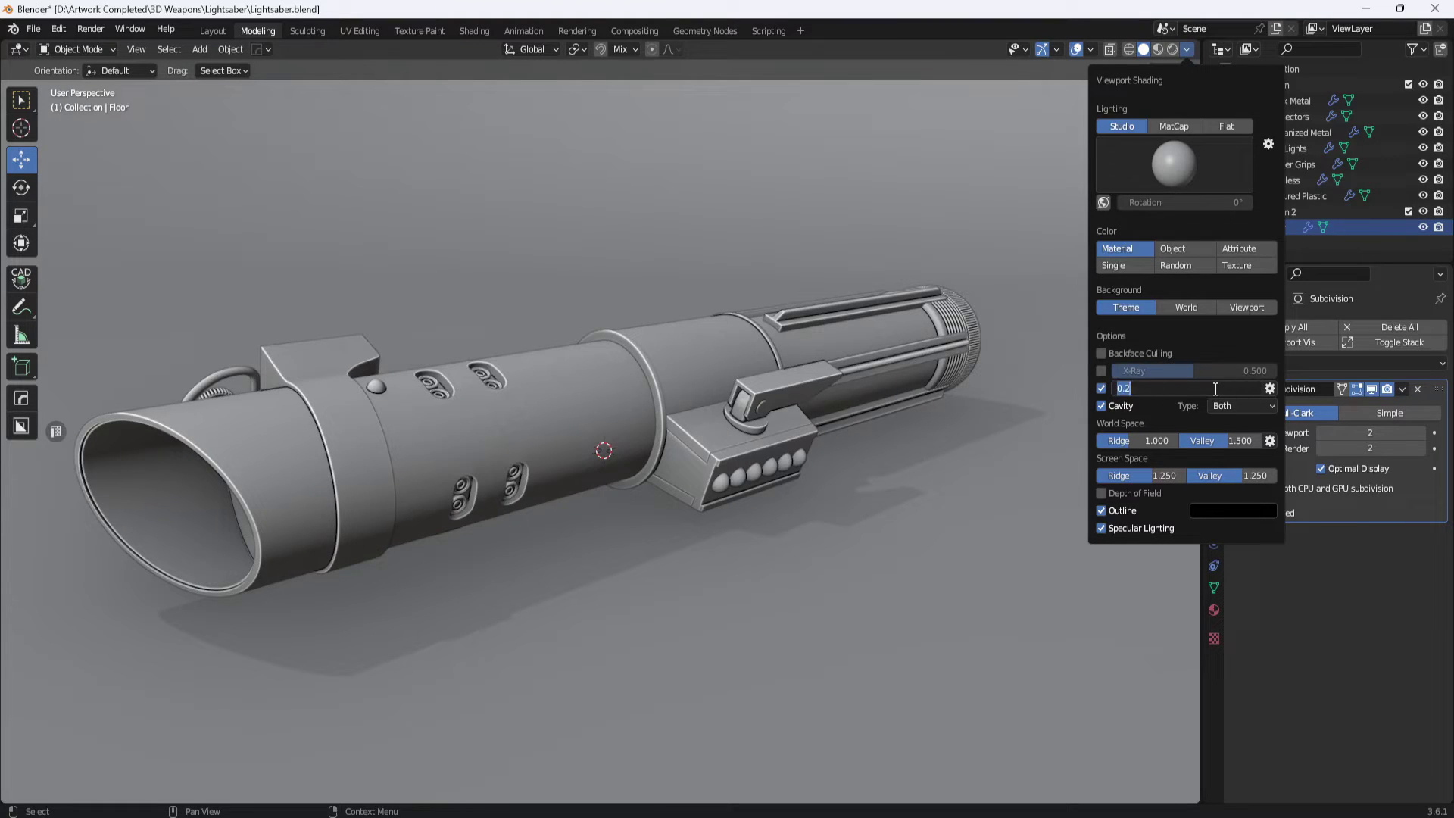
type(".5")
key("Return")
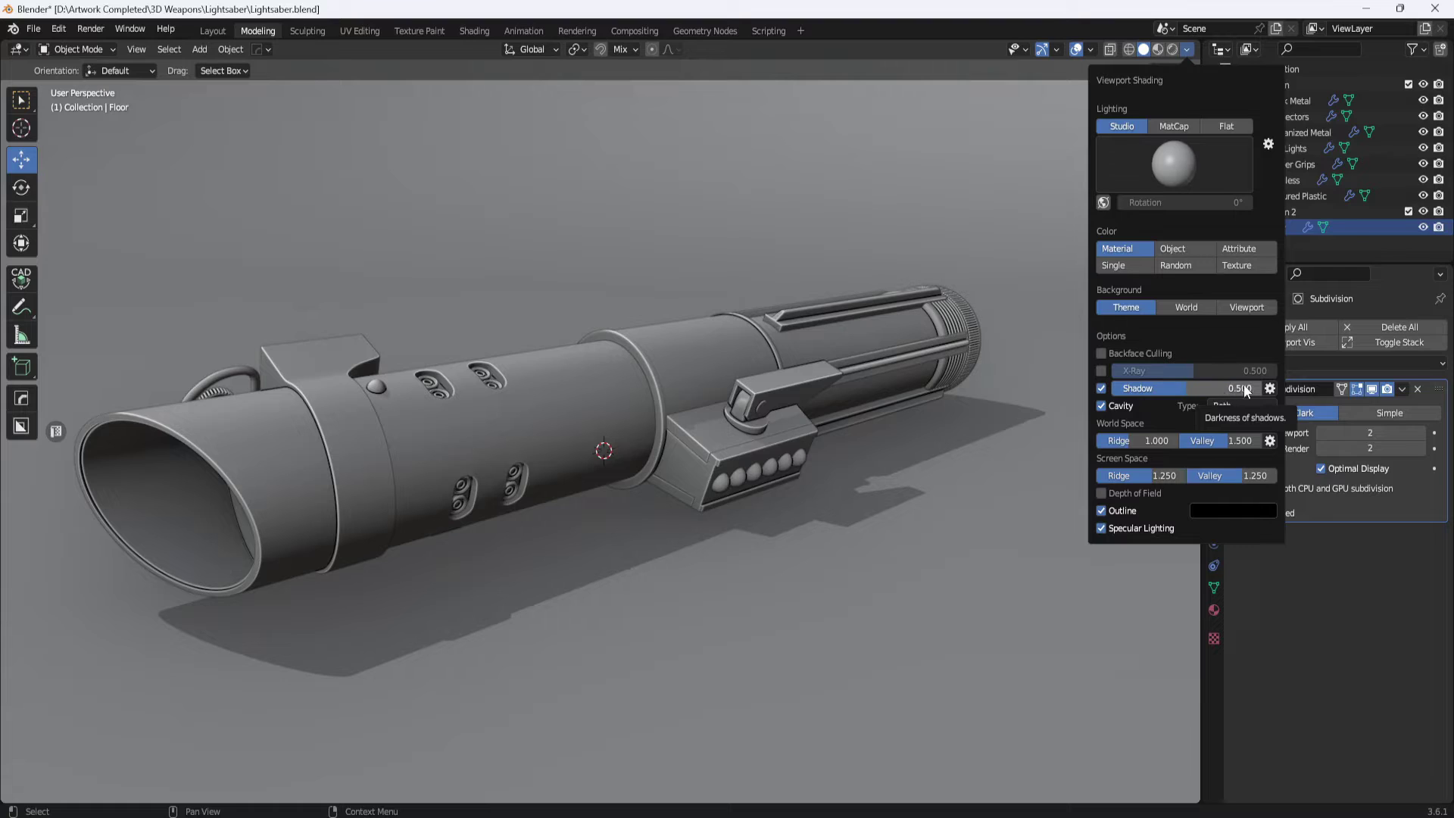
left_click(1270, 389)
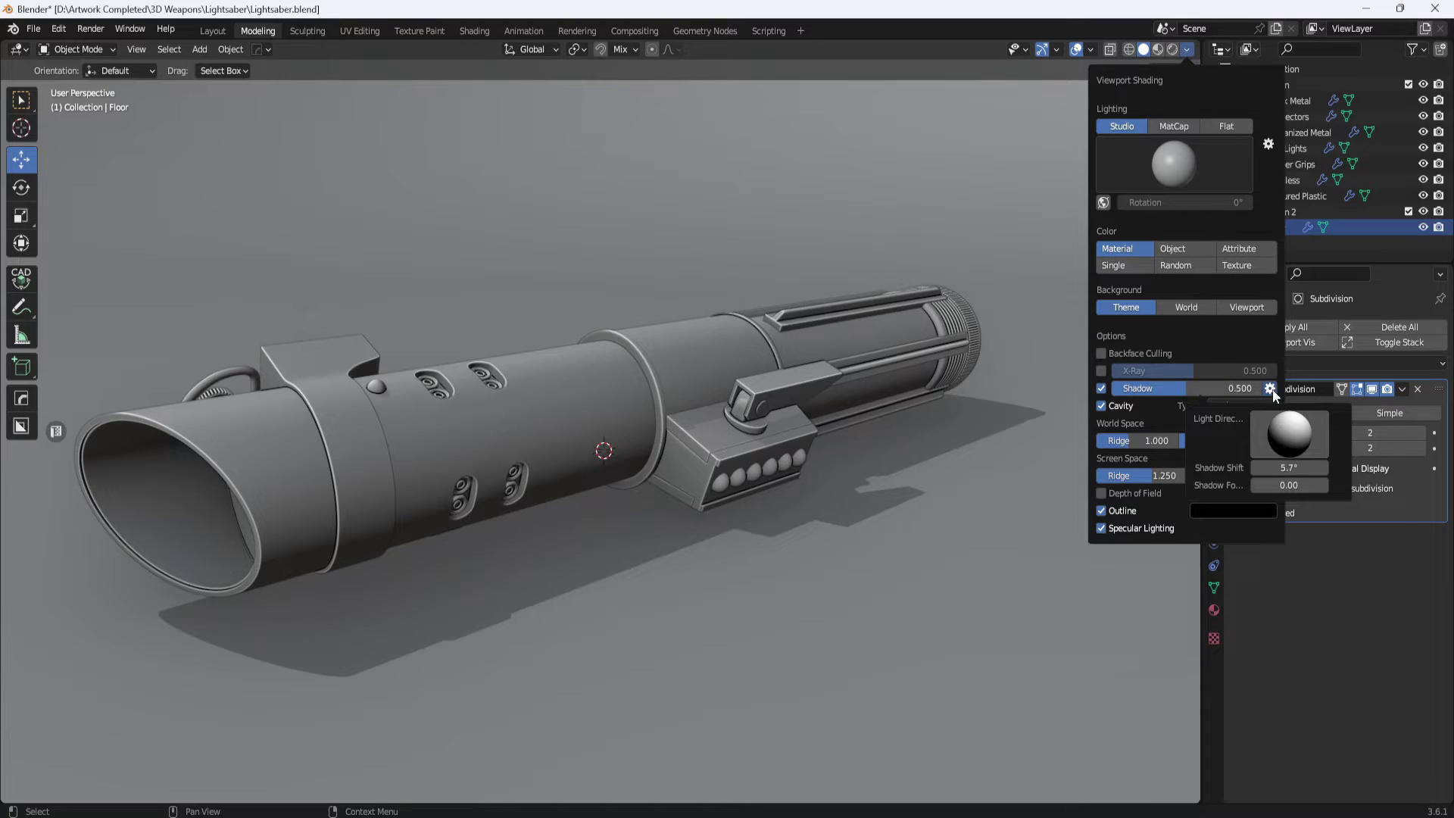
mouse_move(1288, 425)
left_mouse_down()
mouse_move(1283, 446)
mouse_move(1247, 395)
mouse_move(1288, 394)
mouse_move(1275, 386)
left_mouse_up()
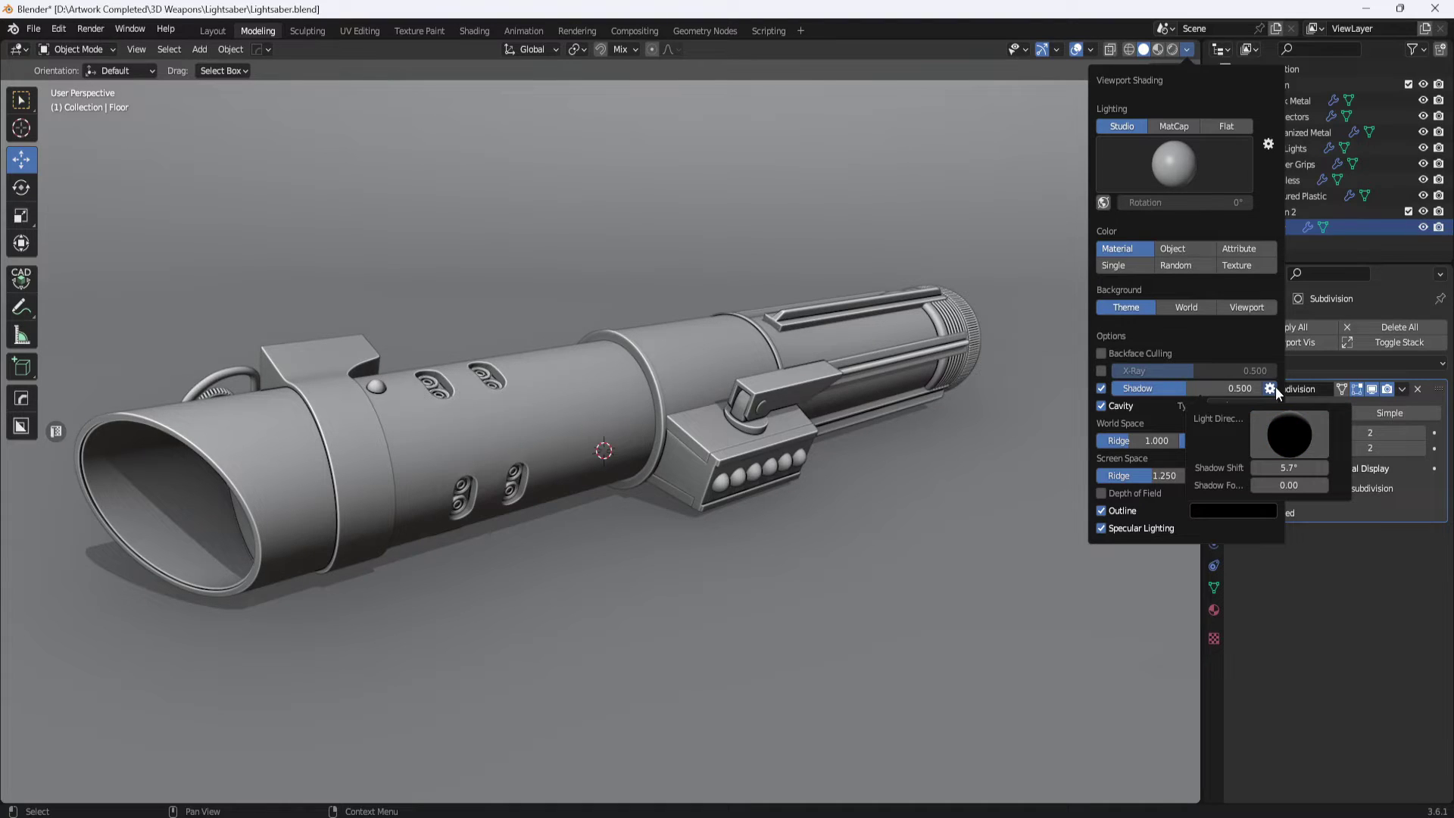
- Toggle X-Ray on and off, then switch viewport lighting to MatCap
left_click(1102, 370)
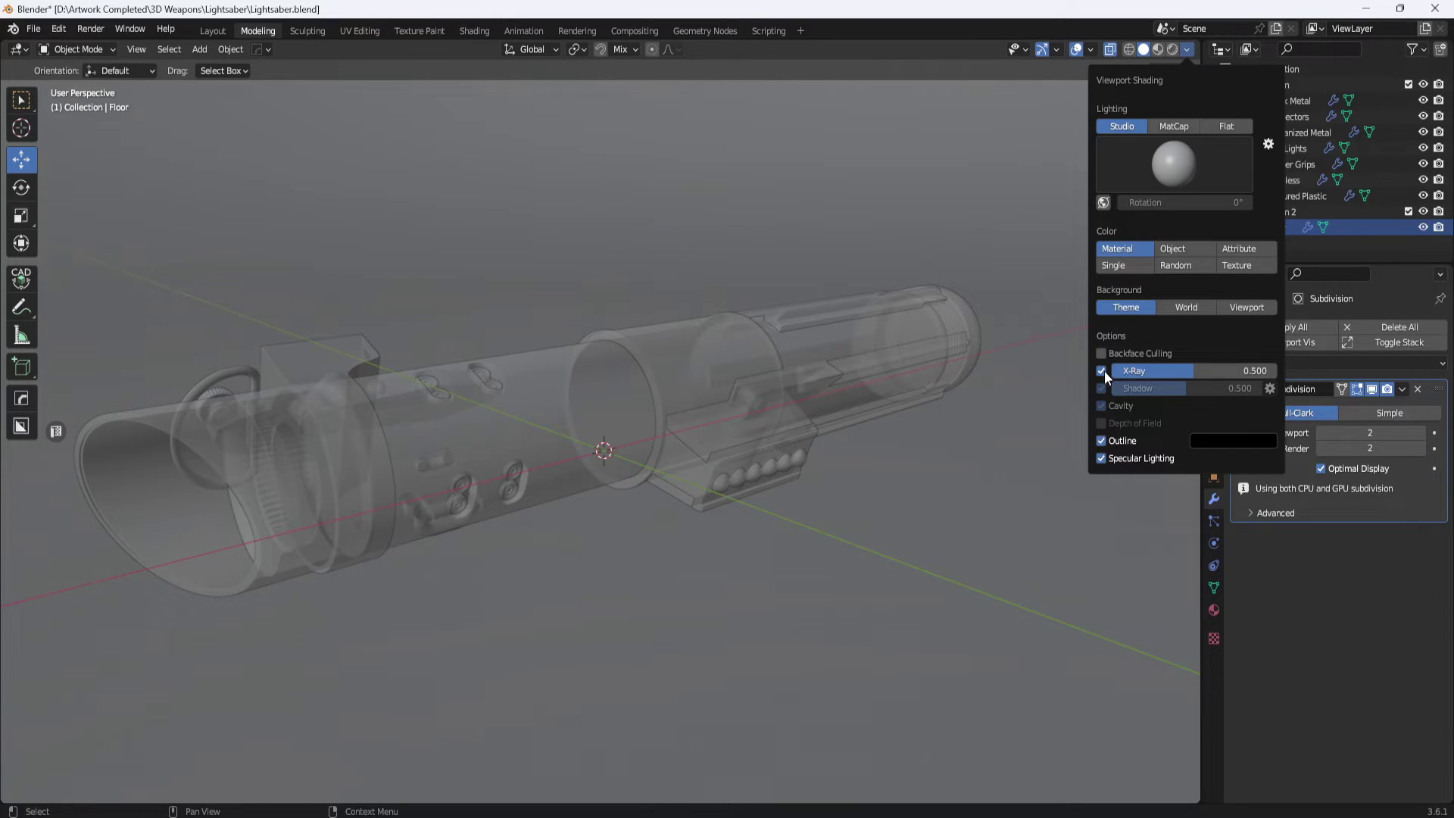
left_click(1103, 370)
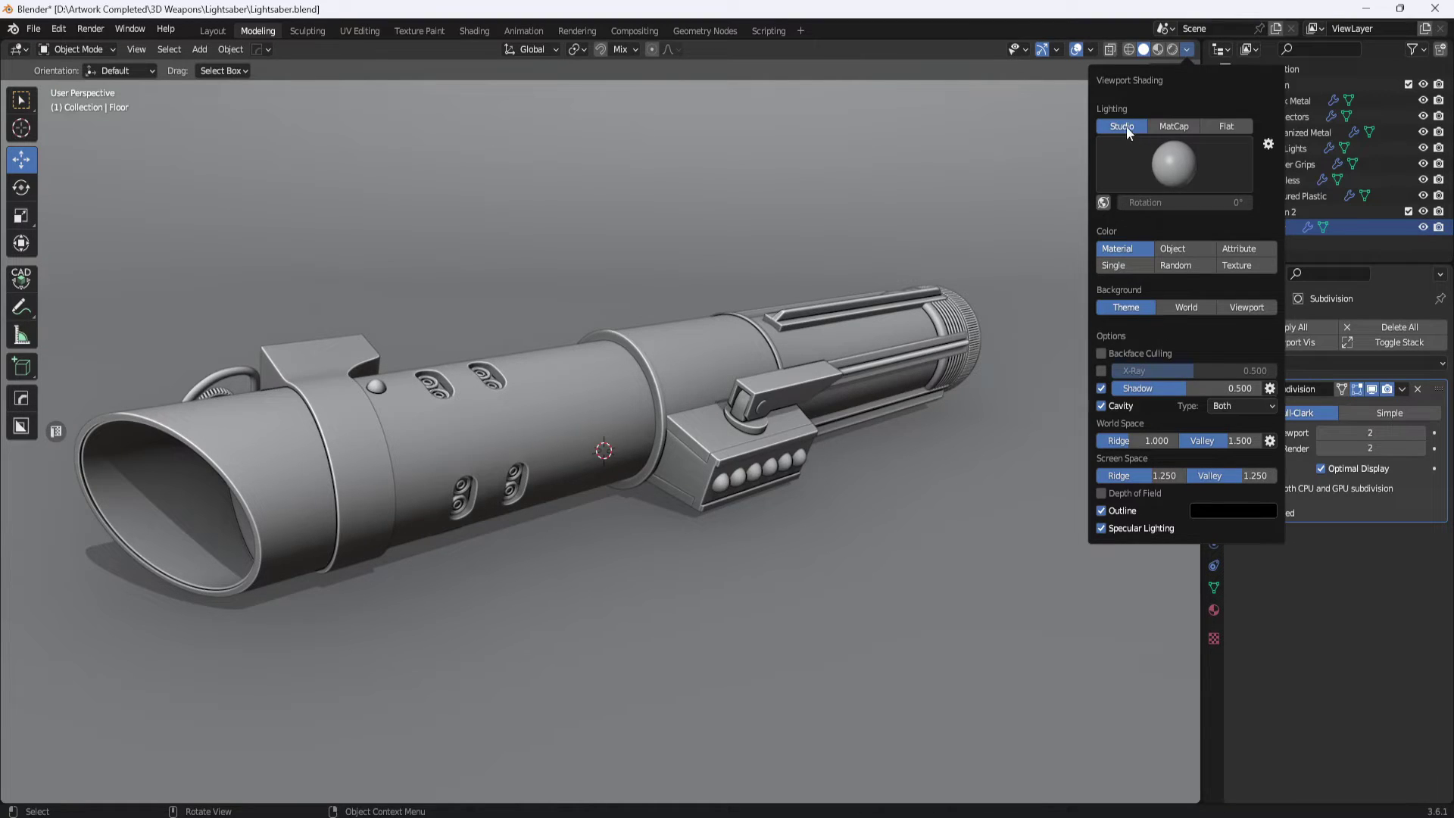
left_click(1176, 126)
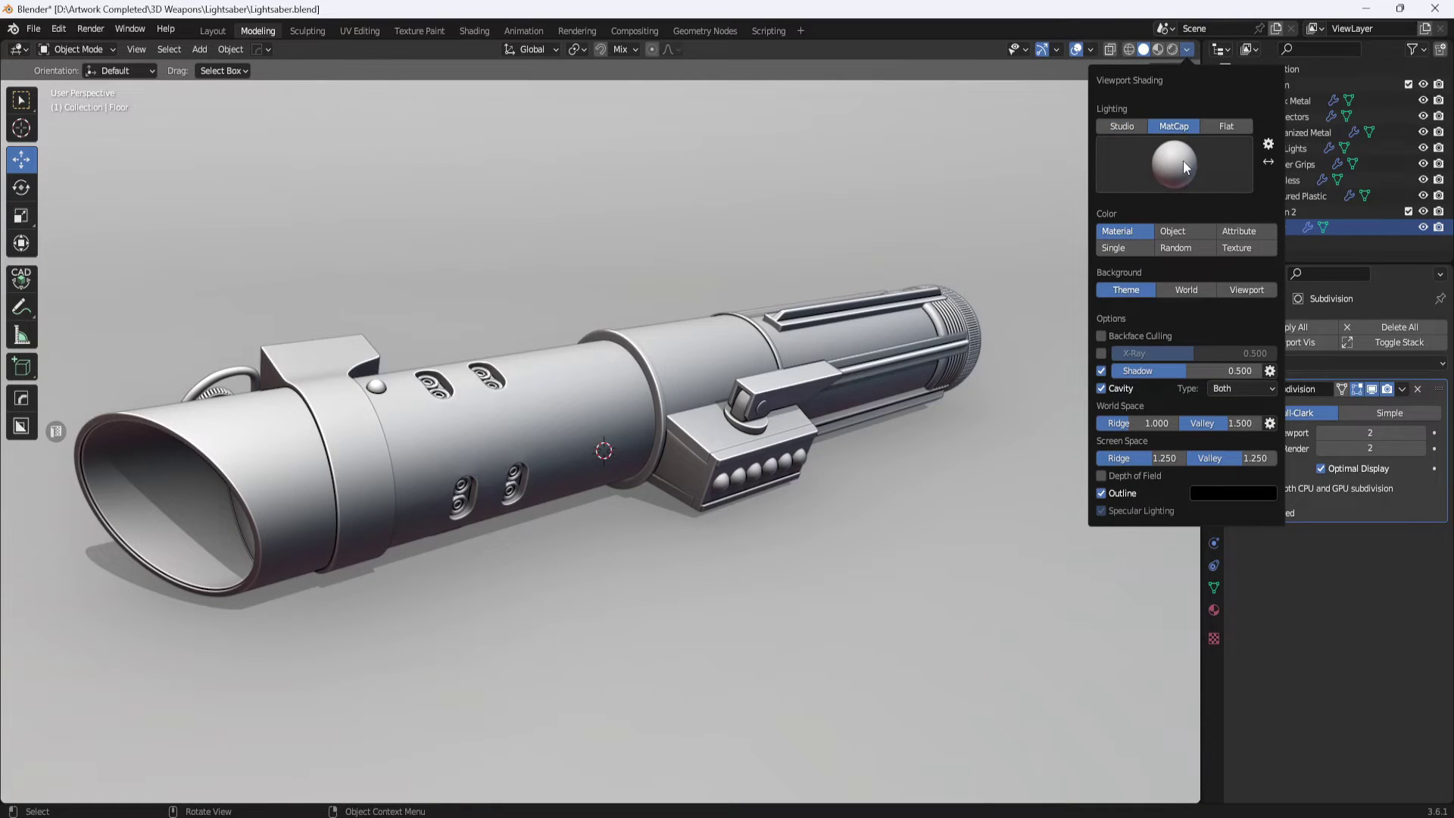
- Try the RedWax, bronze and olive matcaps before settling on grey basic_1
left_click(1183, 160)
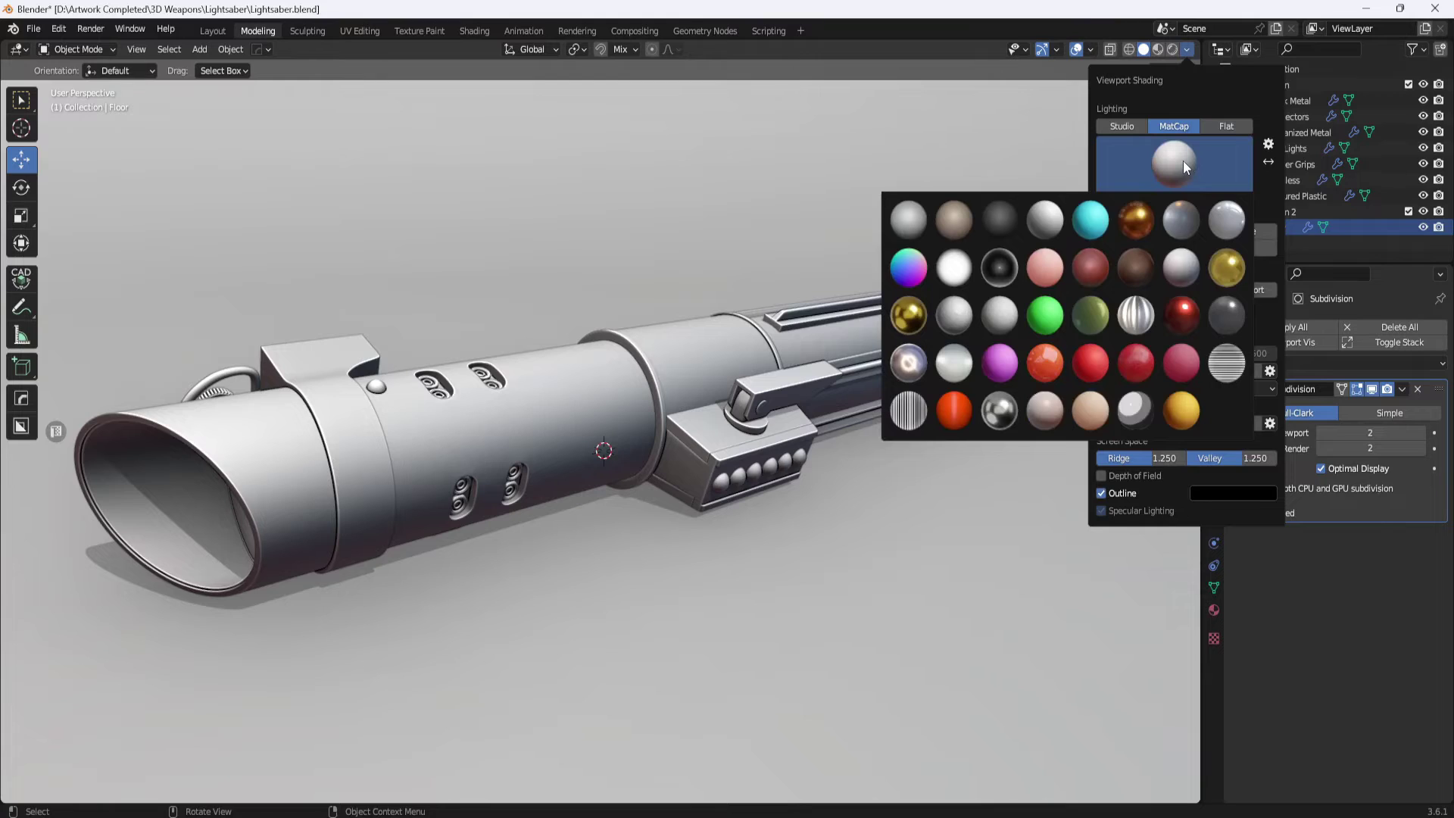
left_click(1133, 362)
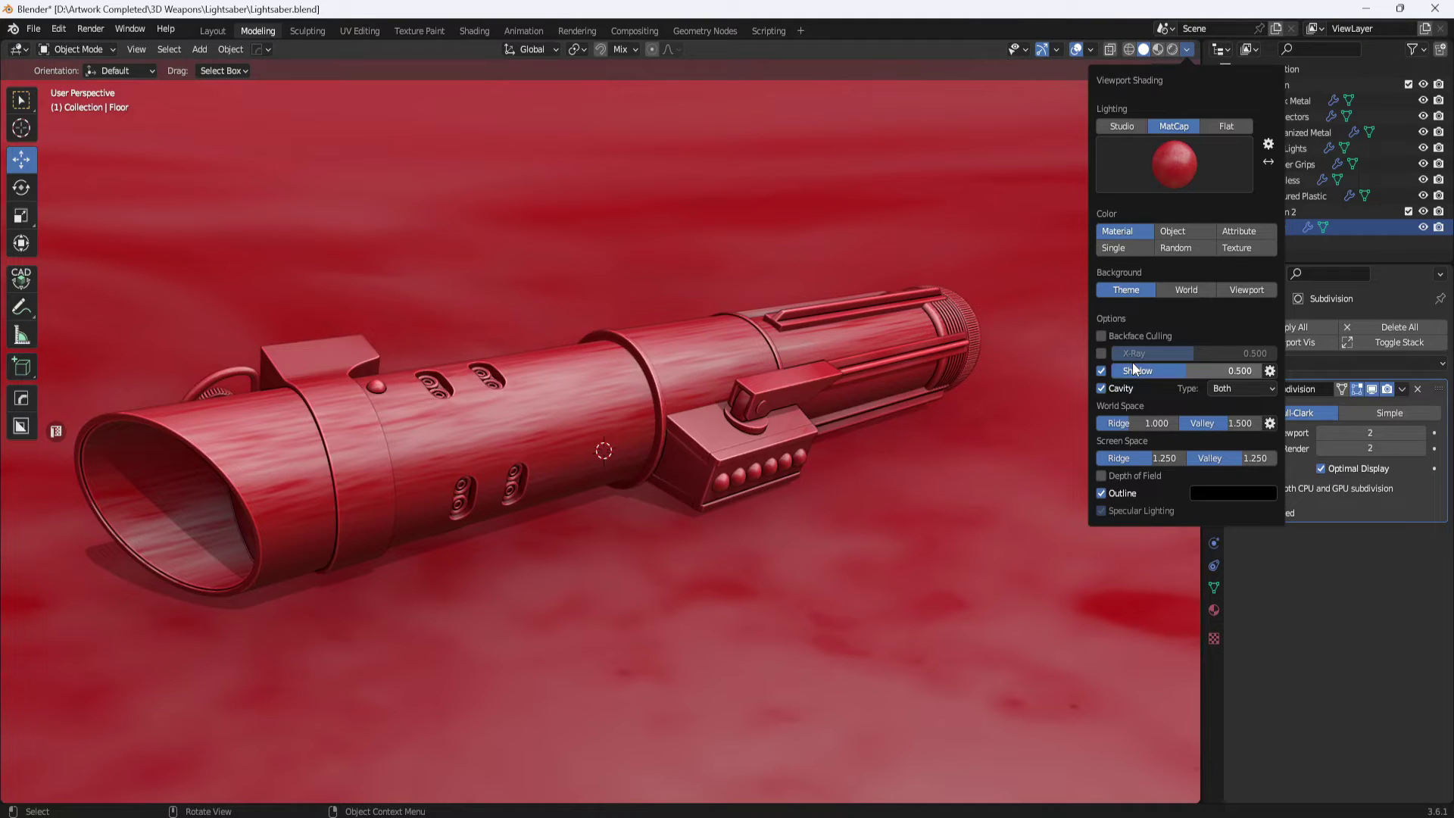
left_click(1187, 50)
left_click(1184, 164)
left_click(1143, 216)
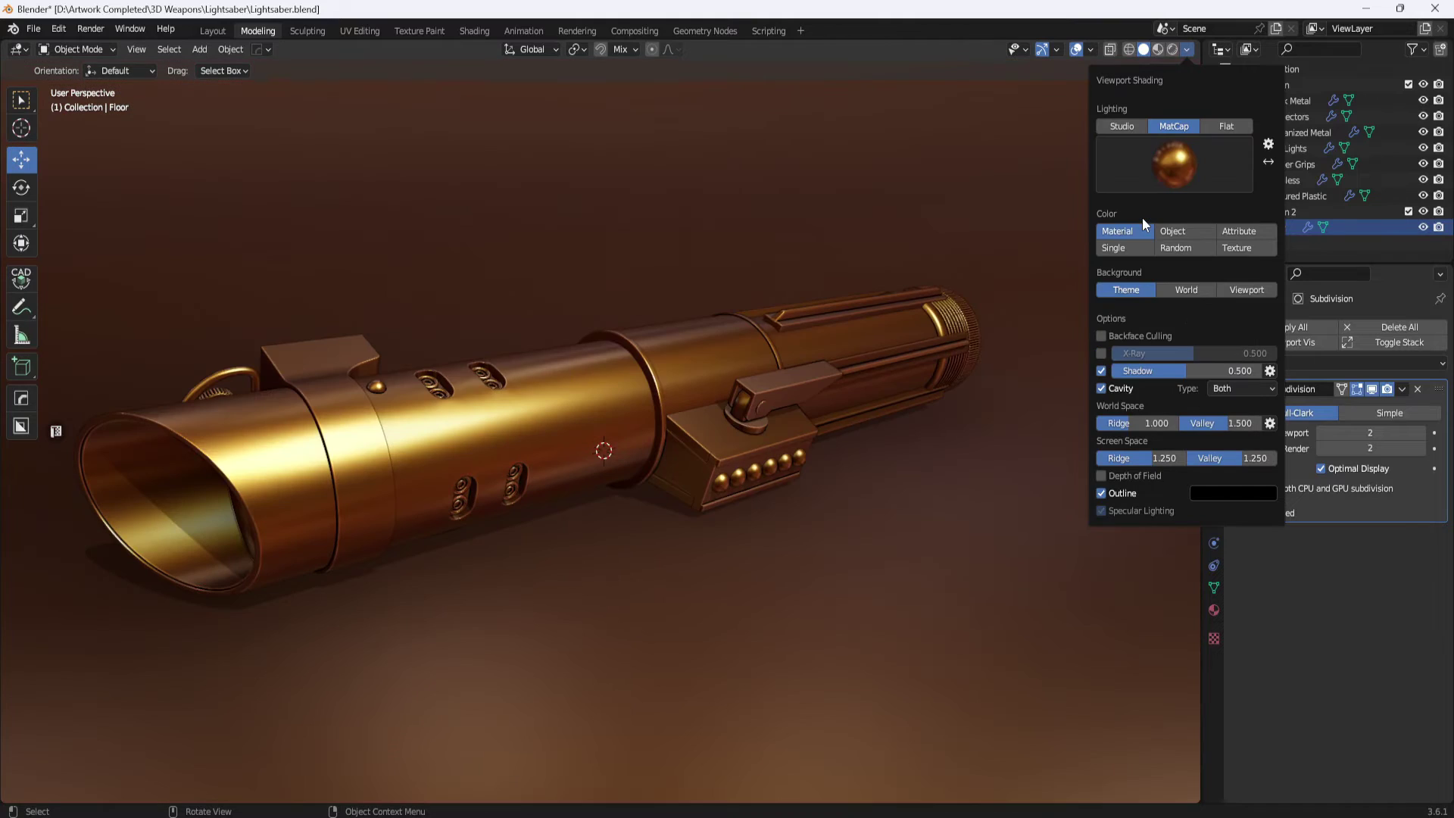
left_click(1166, 175)
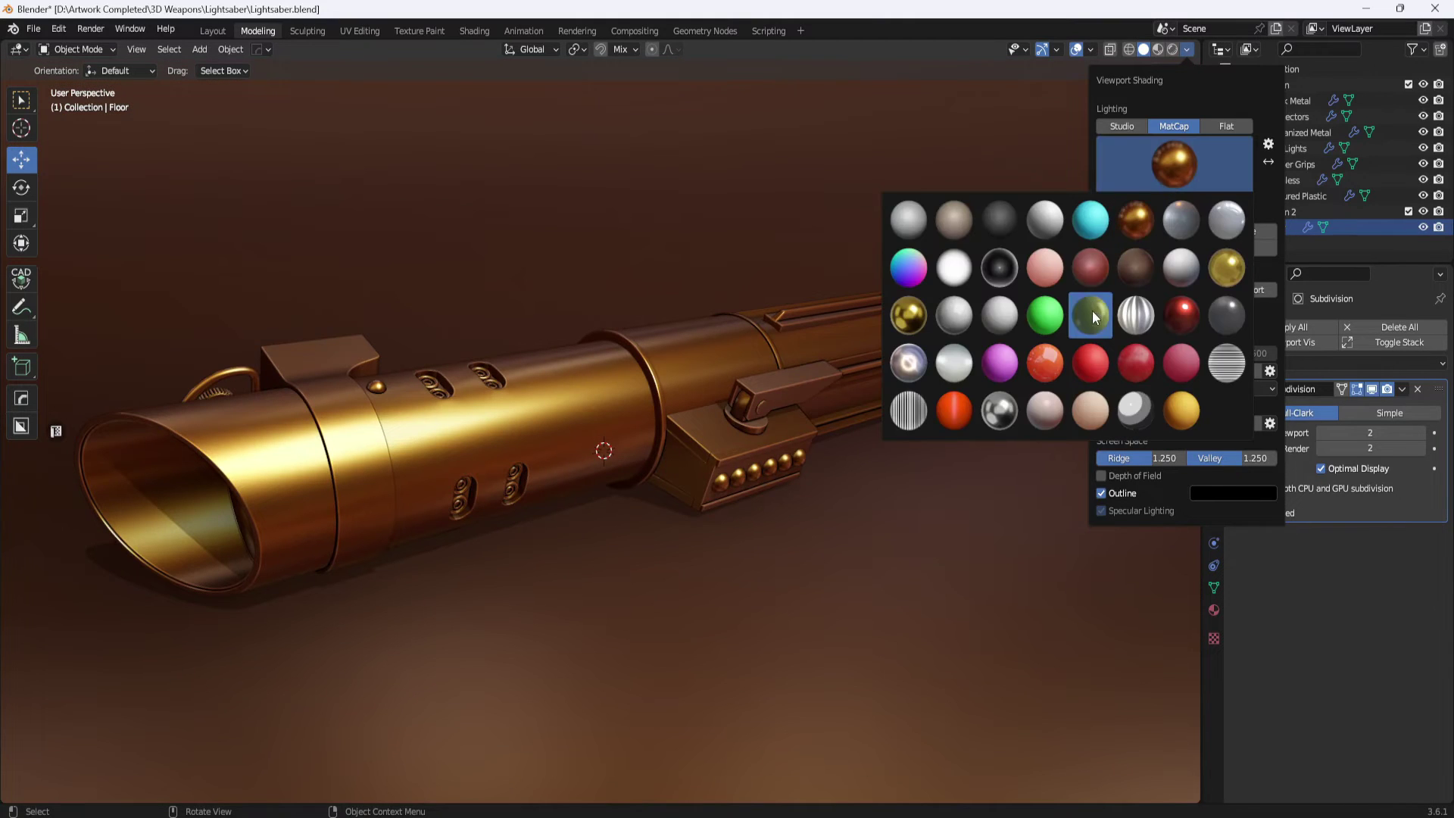
left_click(1092, 310)
left_click(1164, 170)
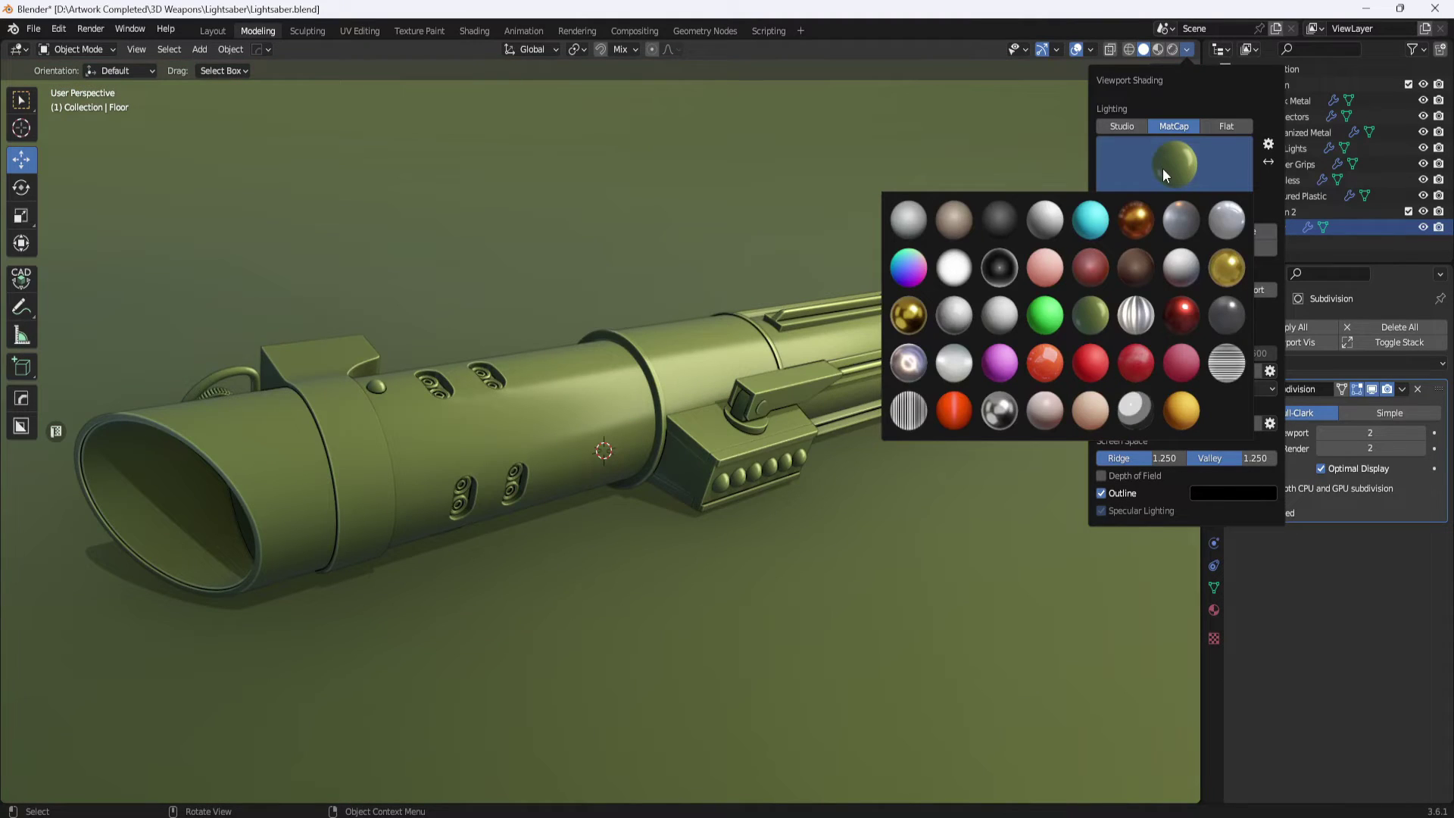
left_click(913, 221)
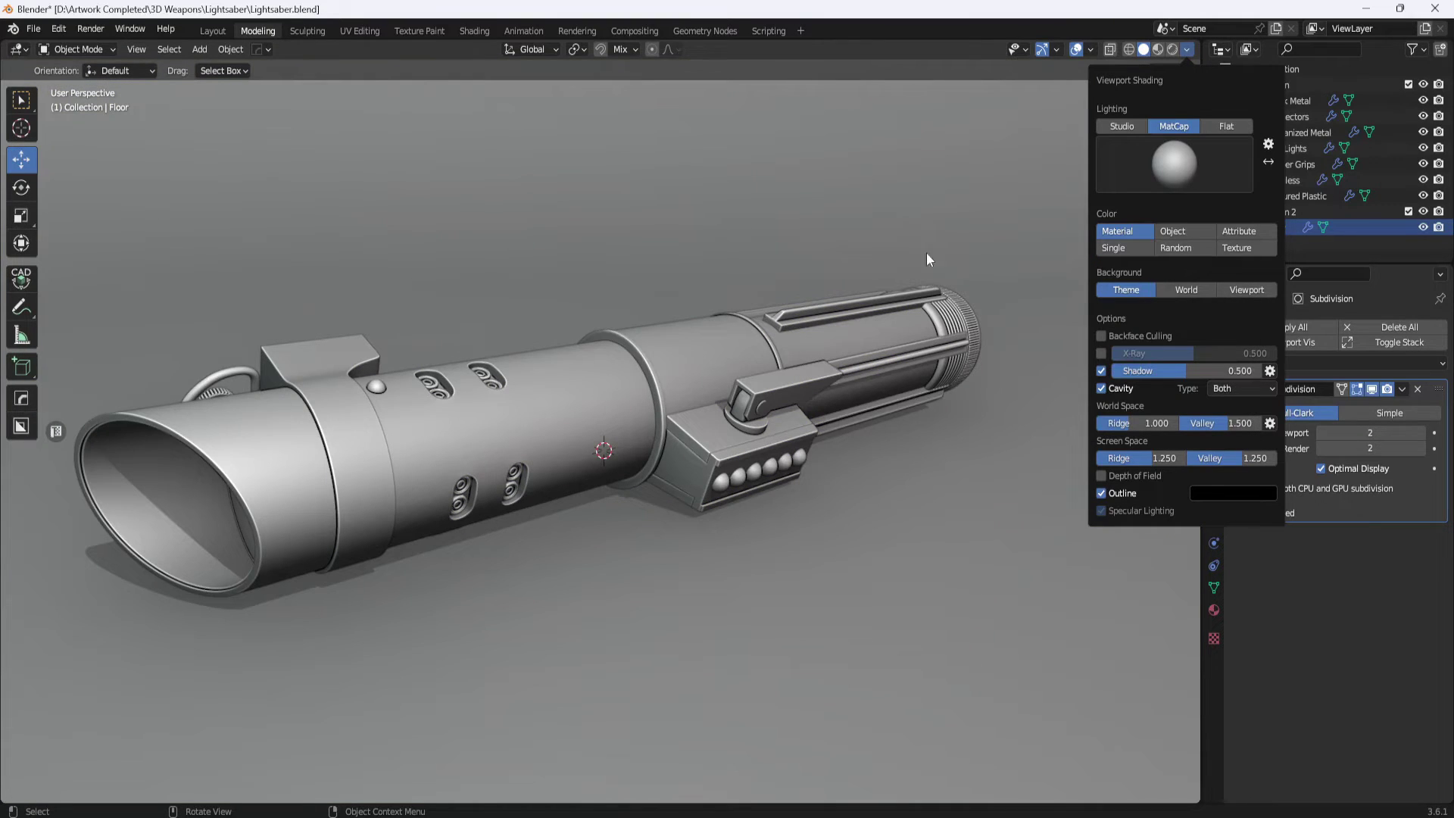
- Switch viewport colour to Single and make it neutral grey with hue 0 and saturation 0
left_click(1121, 249)
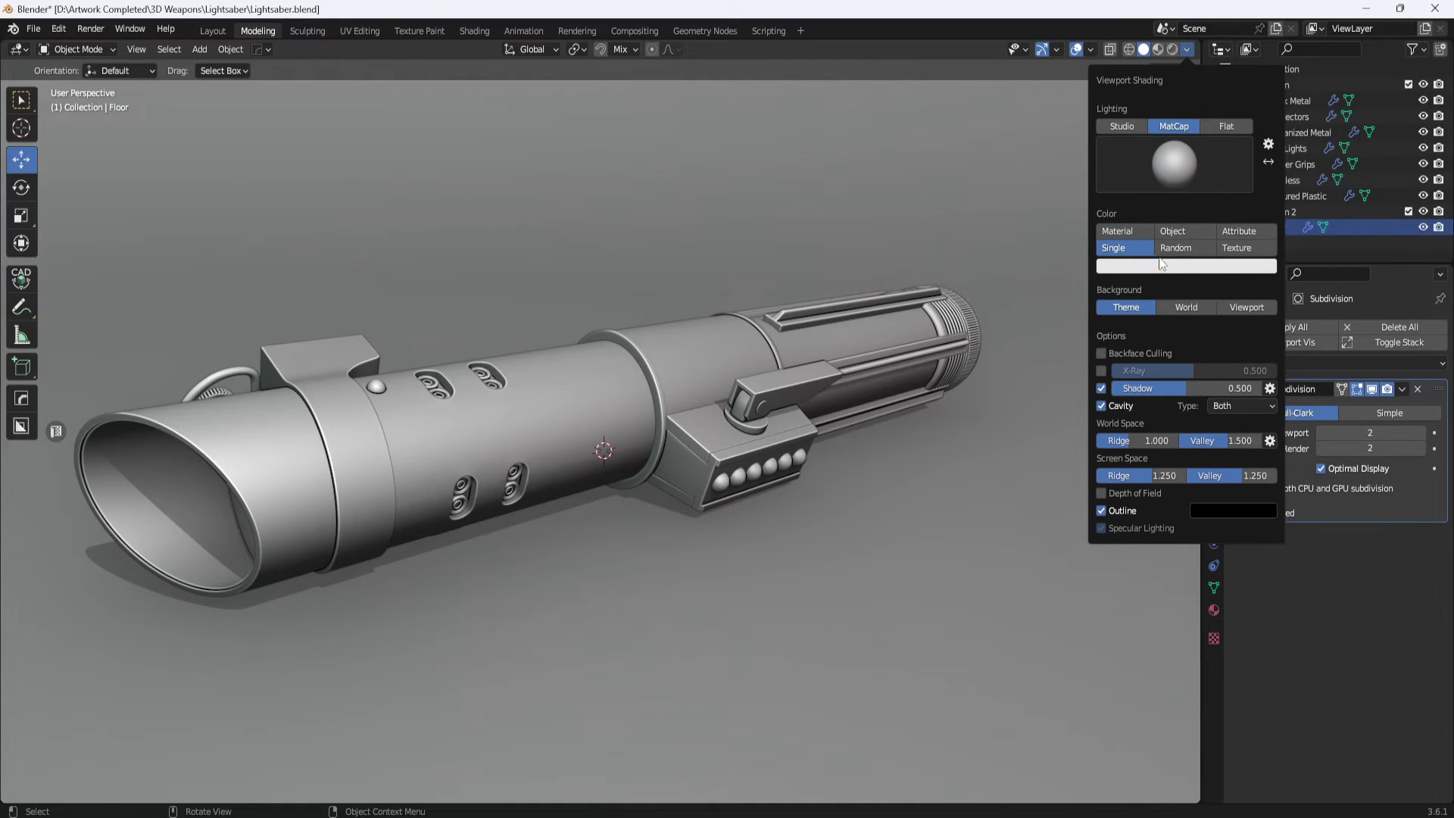
left_click(1176, 269)
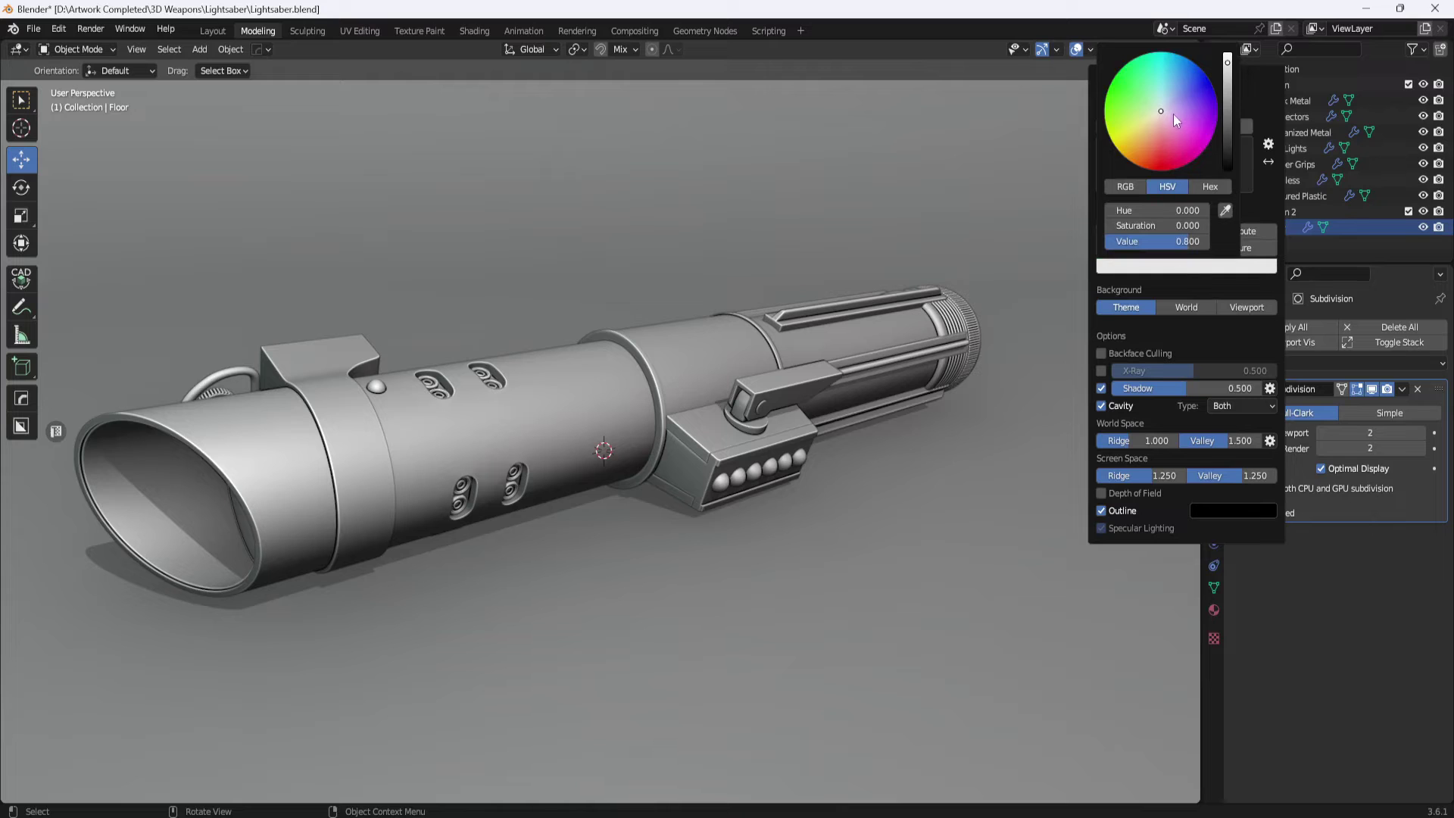
left_click_drag(1169, 111, 1167, 108)
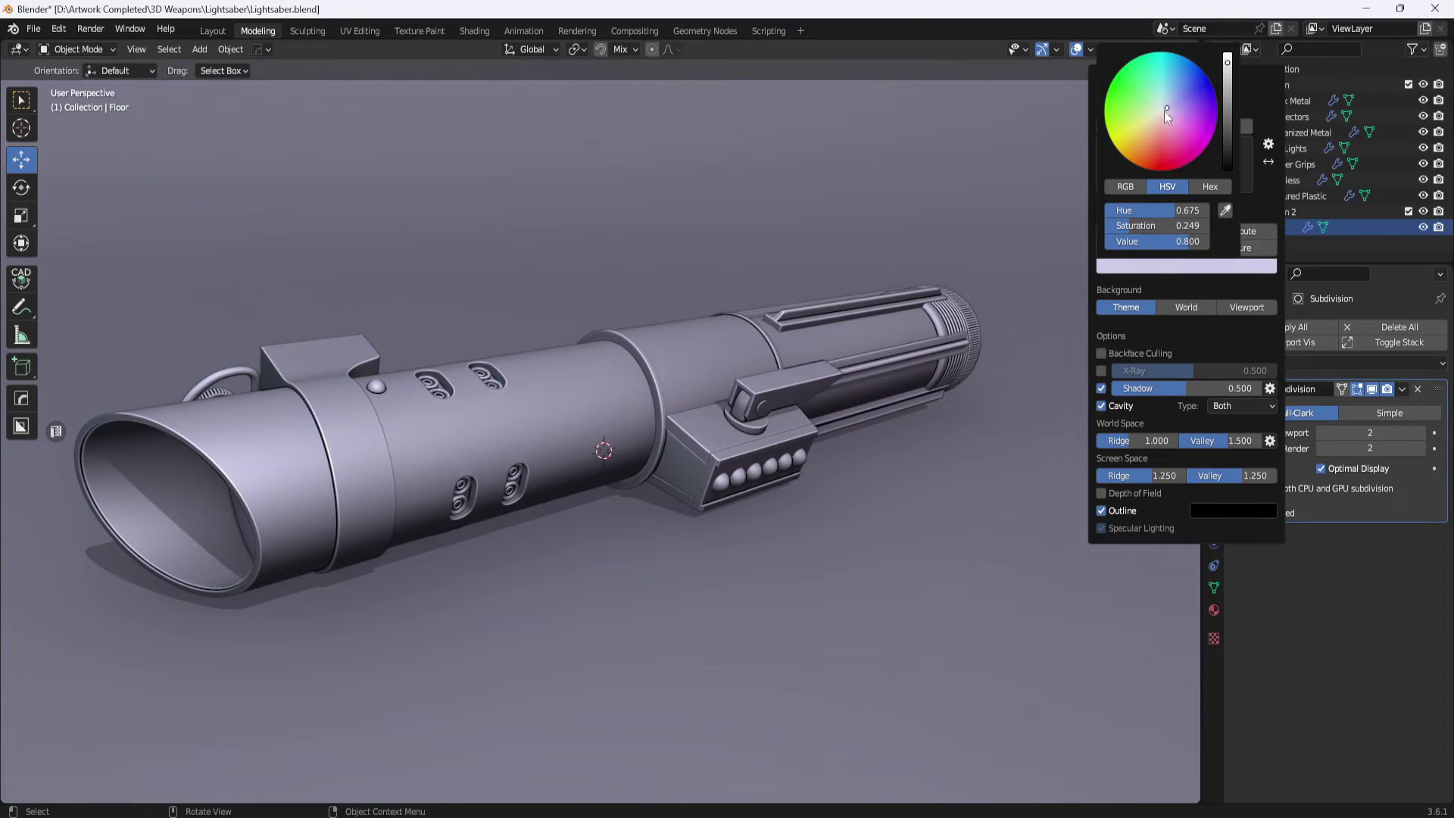
left_click(1175, 209)
type("0")
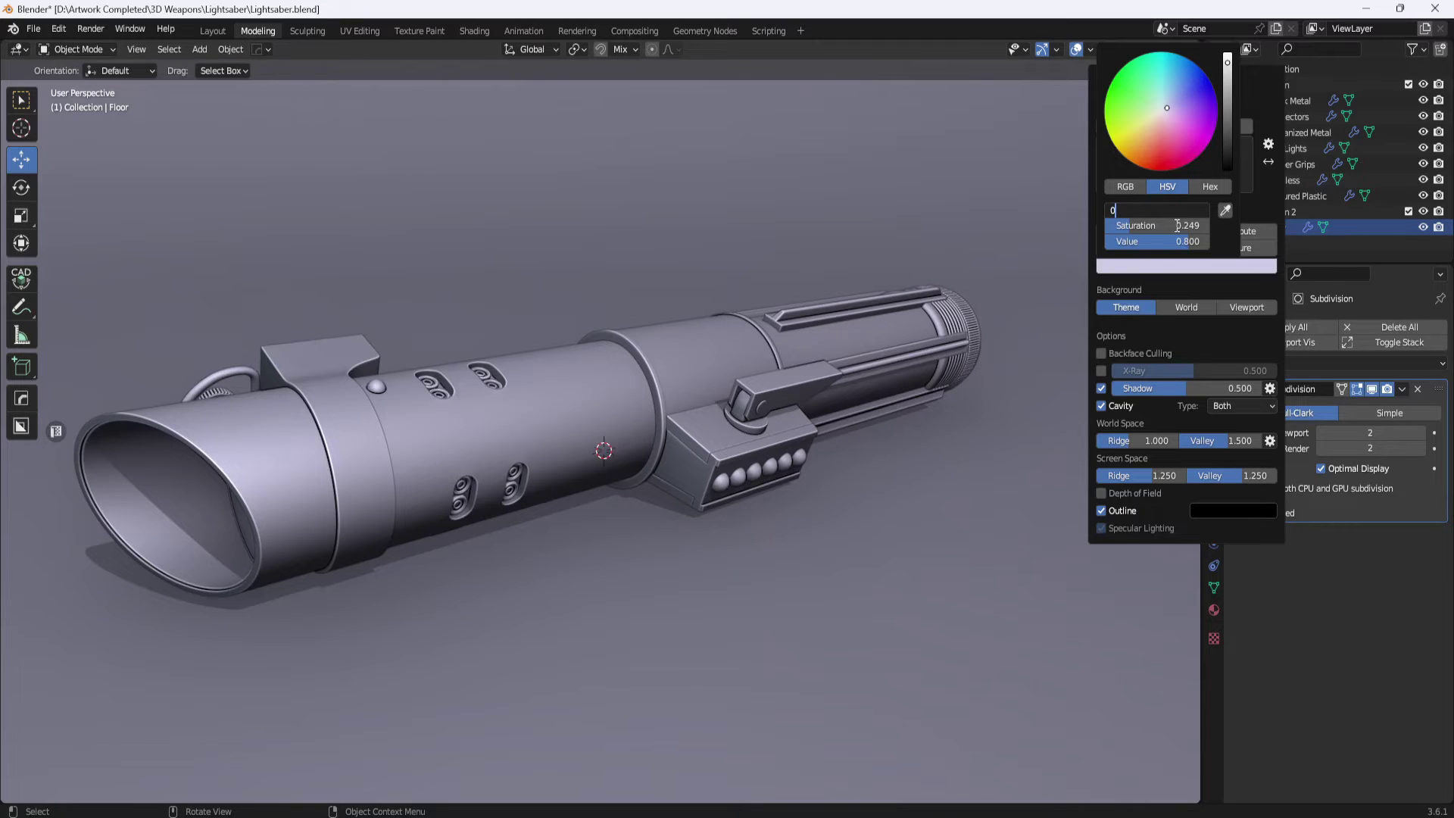
key("Return")
left_click(1181, 226)
type("0")
key("Return")
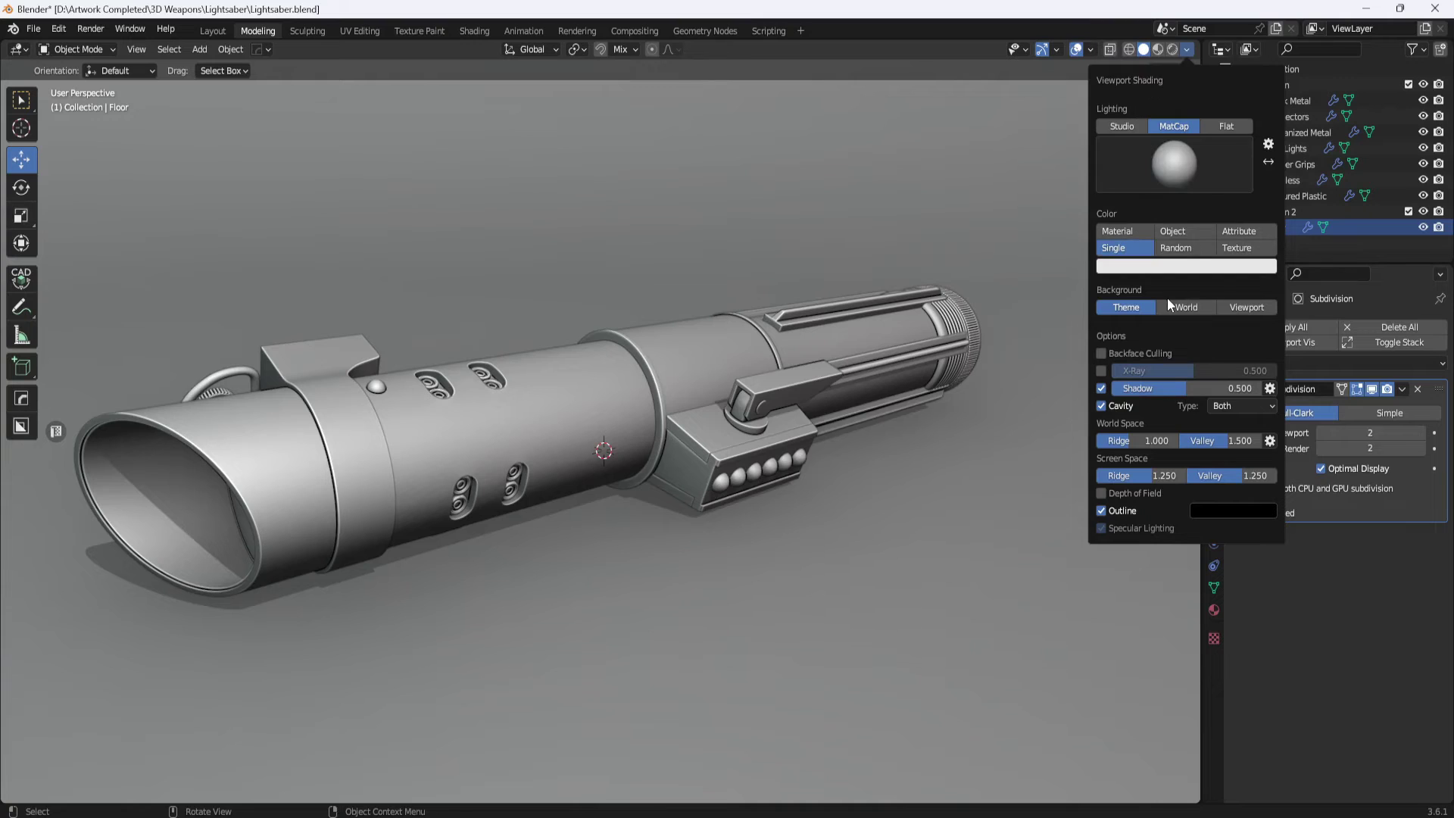
- Preview random per-object colours, then return to single grey shading
left_click(1180, 248)
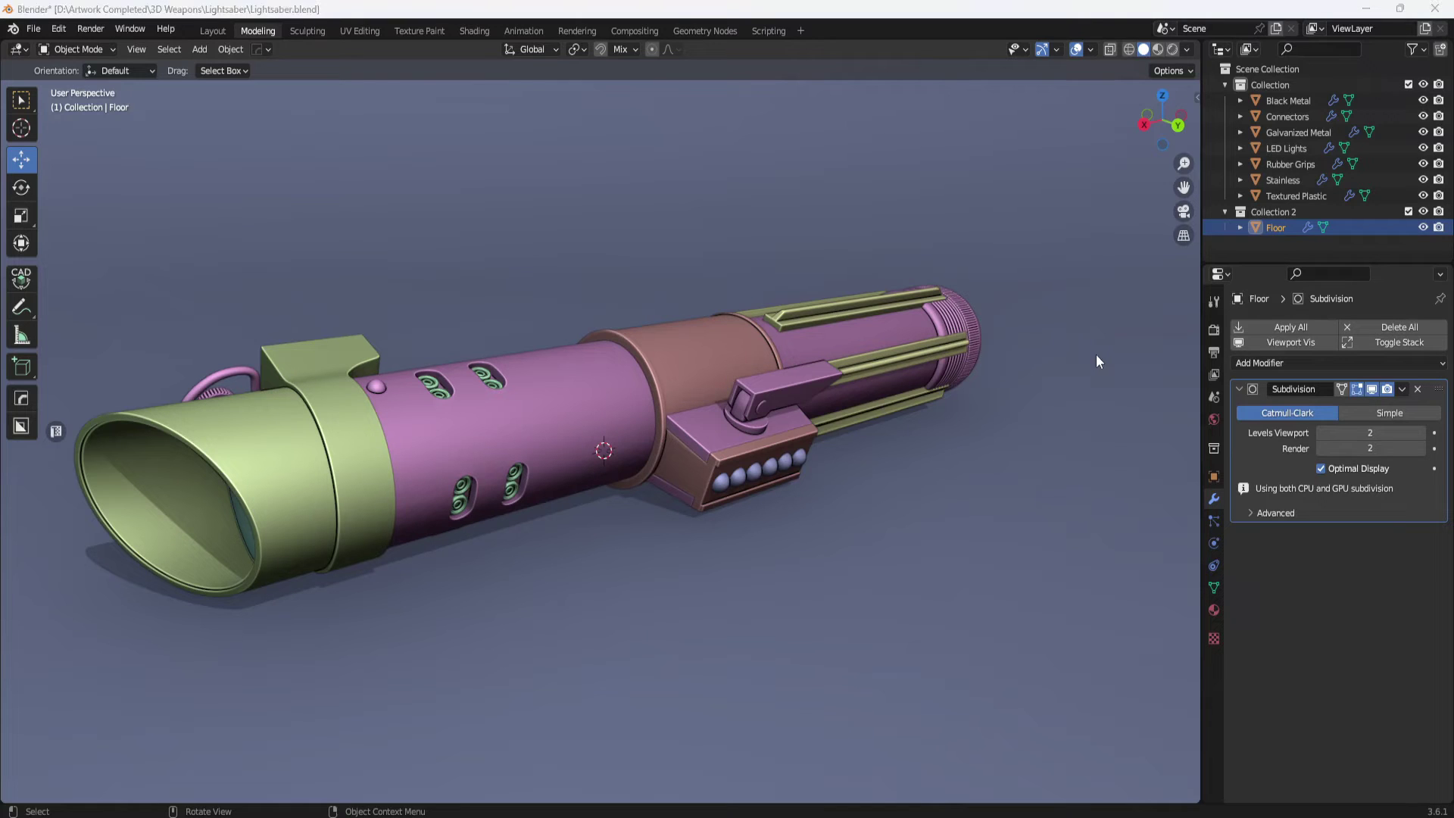
left_click(1188, 50)
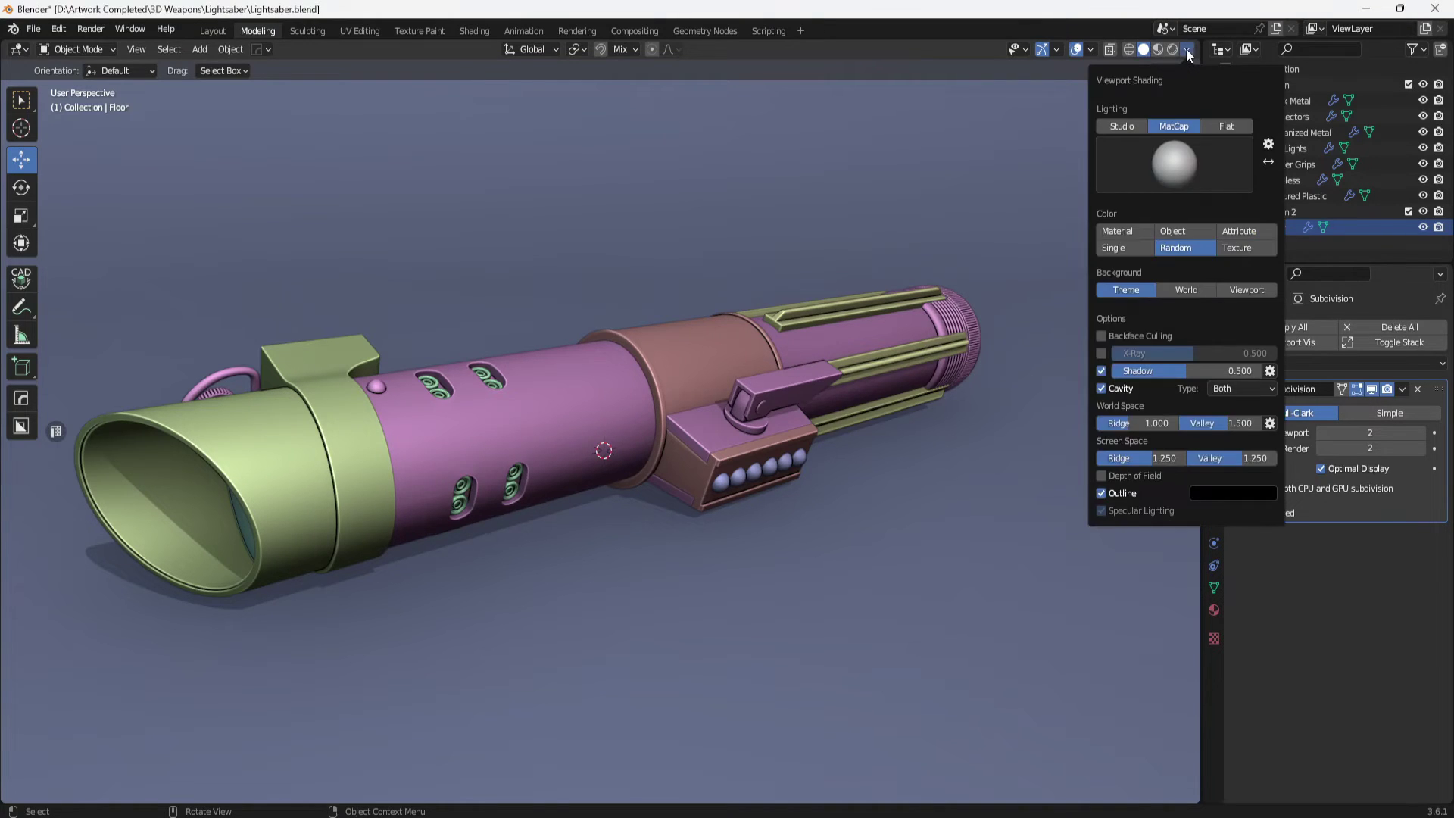
left_click(1120, 248)
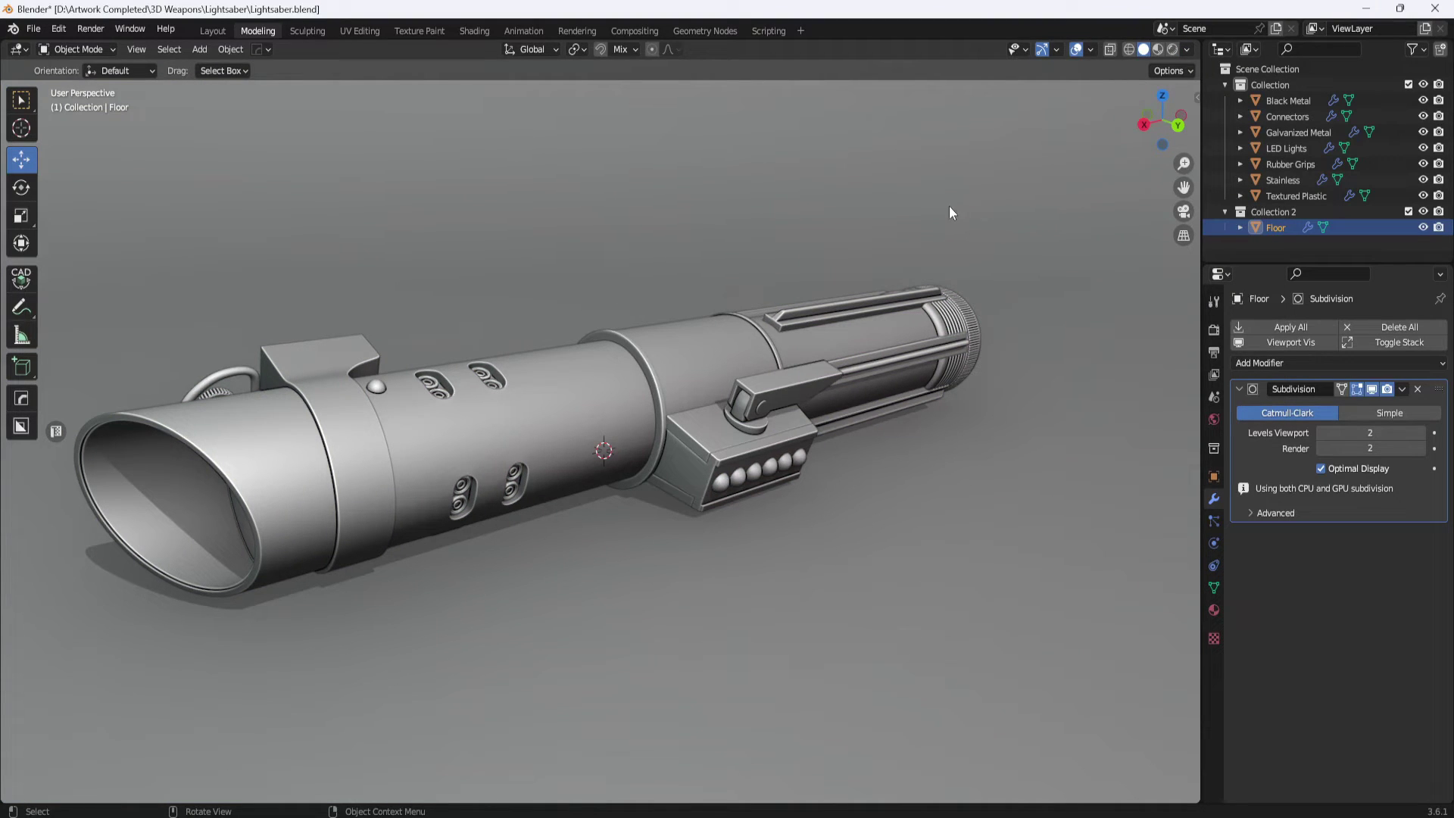
- Render the viewport as an image and zoom and pan around the grey hilt
left_click(137, 53)
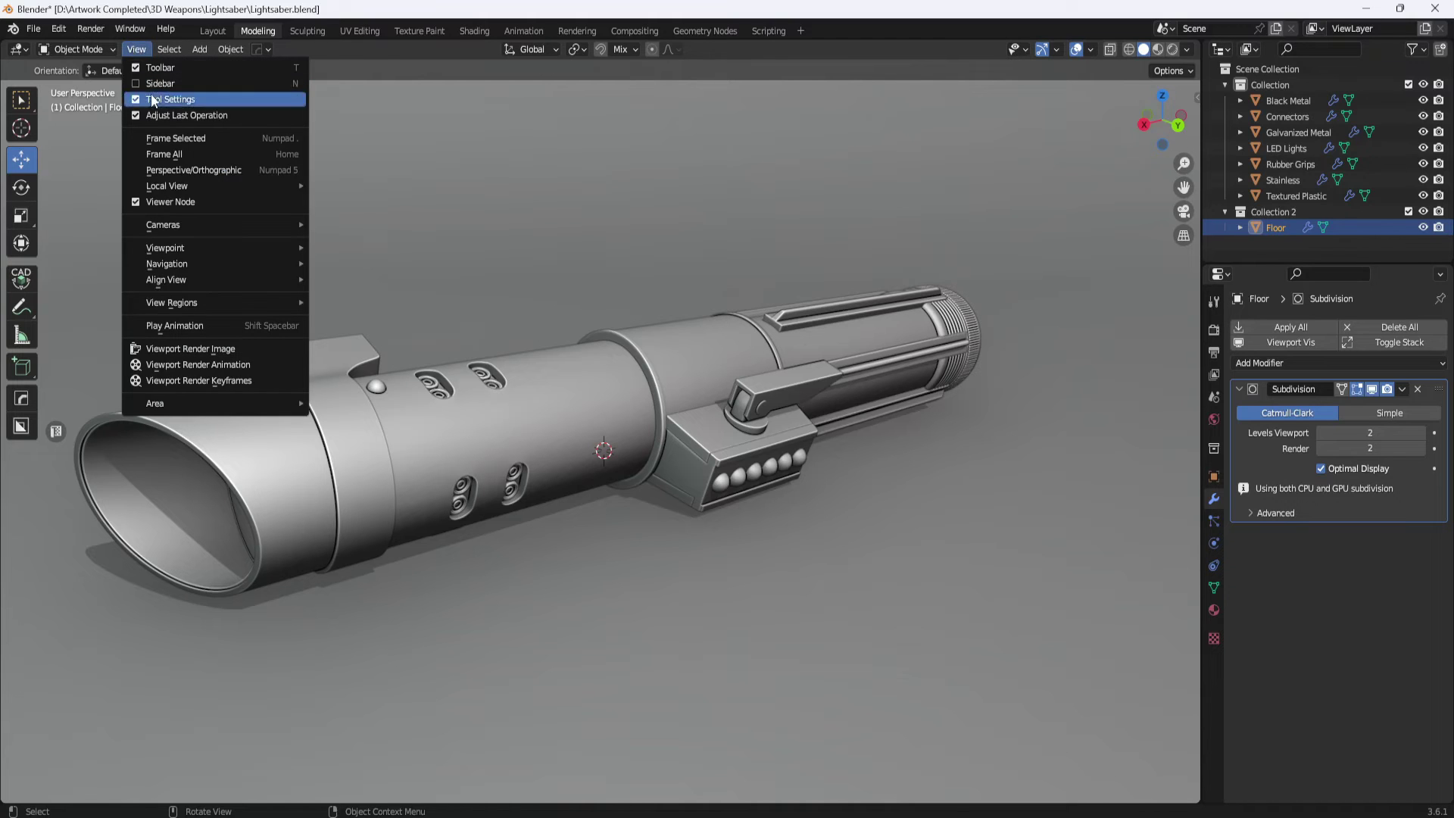
left_click(190, 350)
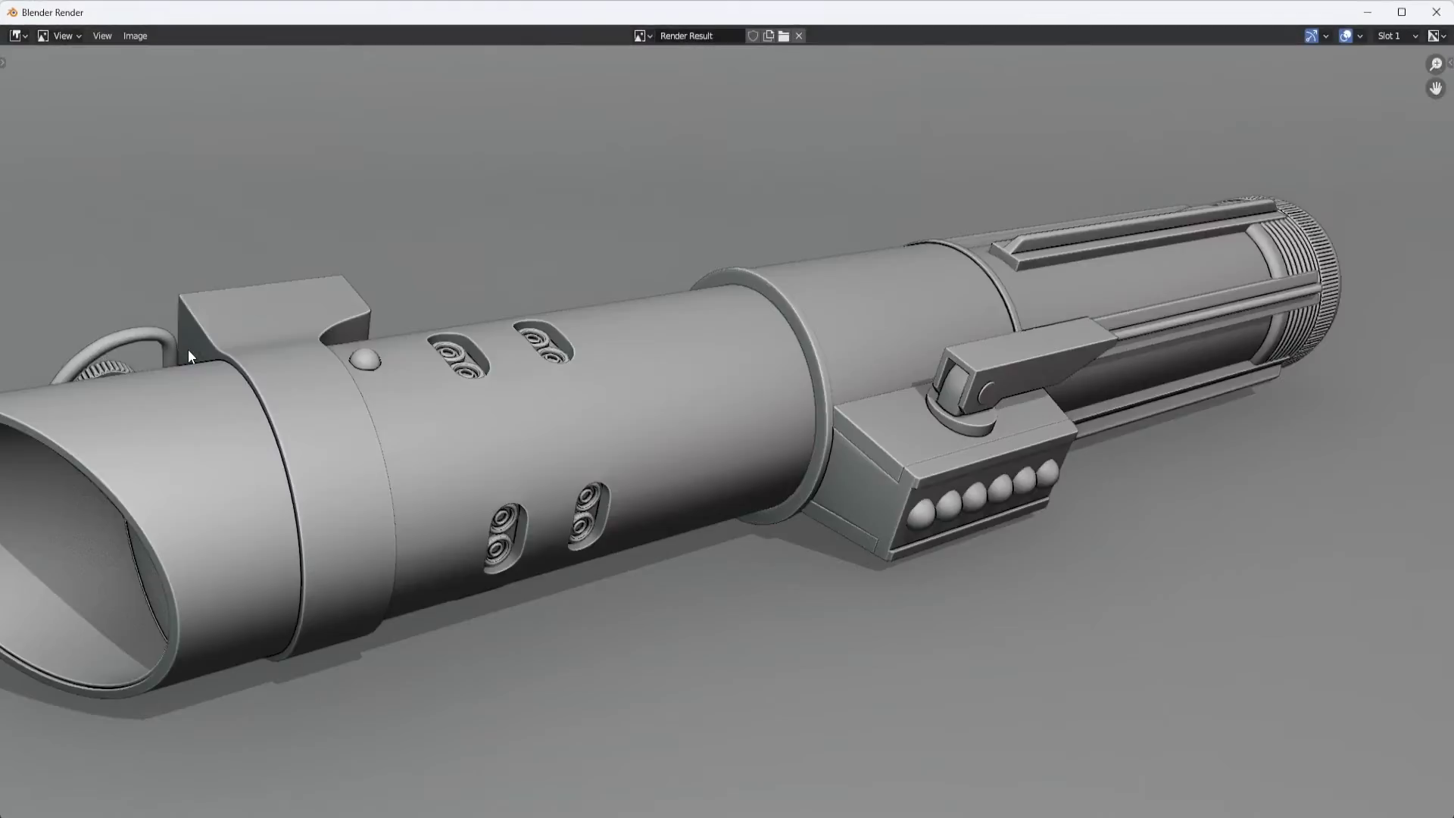
scroll(659, 303, "down", 3)
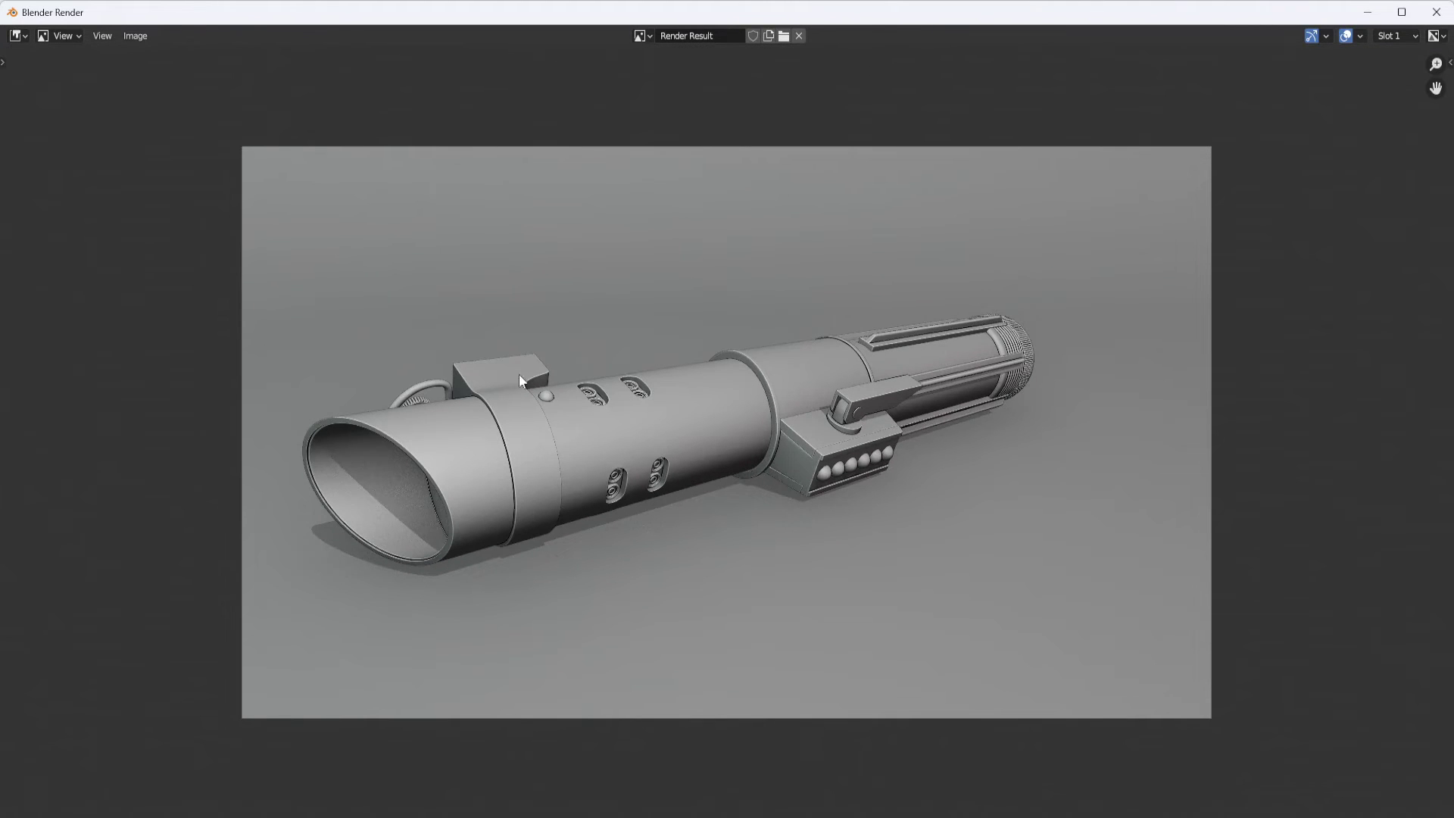
scroll(491, 379, "up", 6)
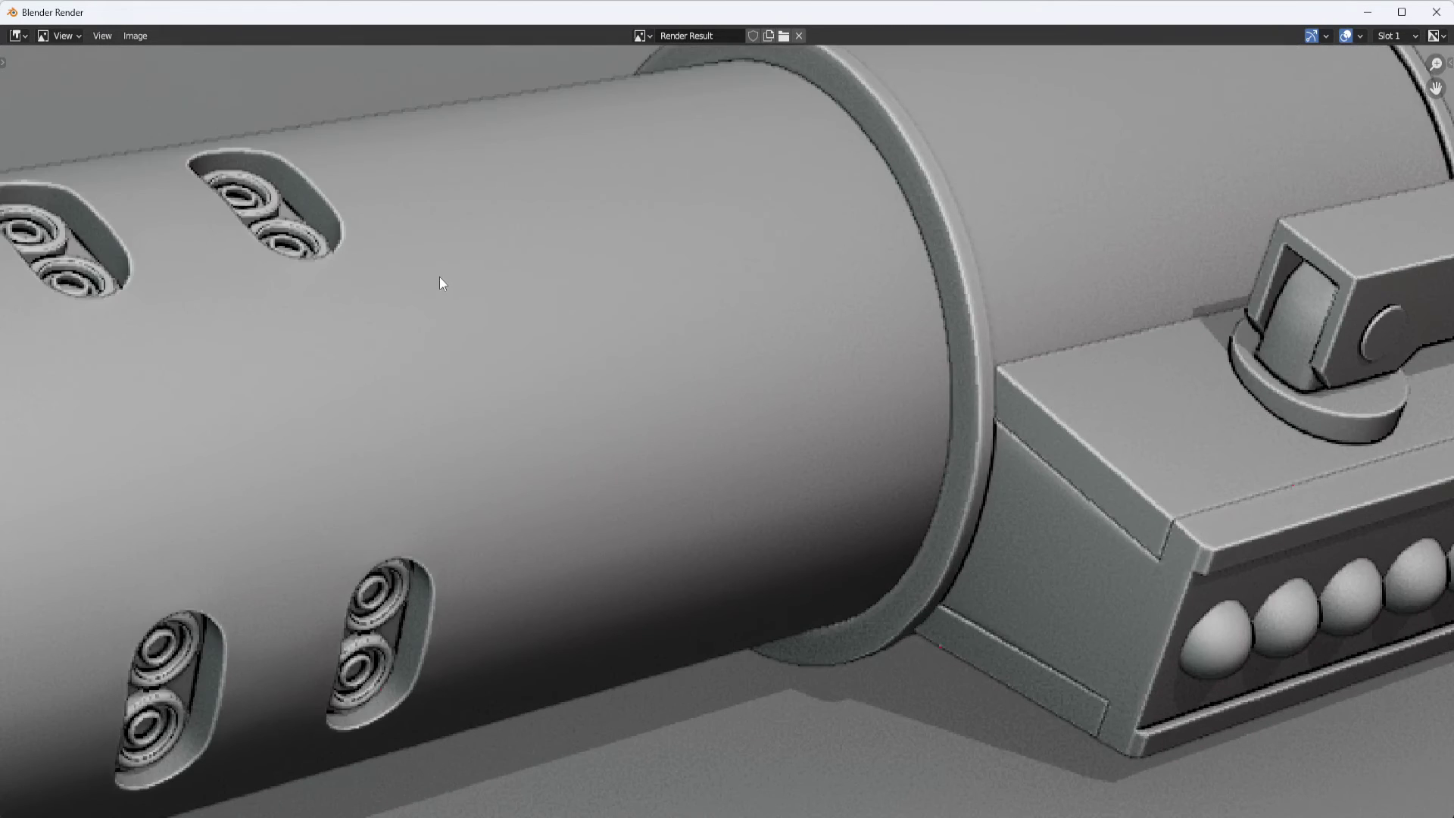
middle_click_drag(440, 276, 676, 397)
scroll(451, 303, "up", 2)
scroll(482, 324, "down", 2)
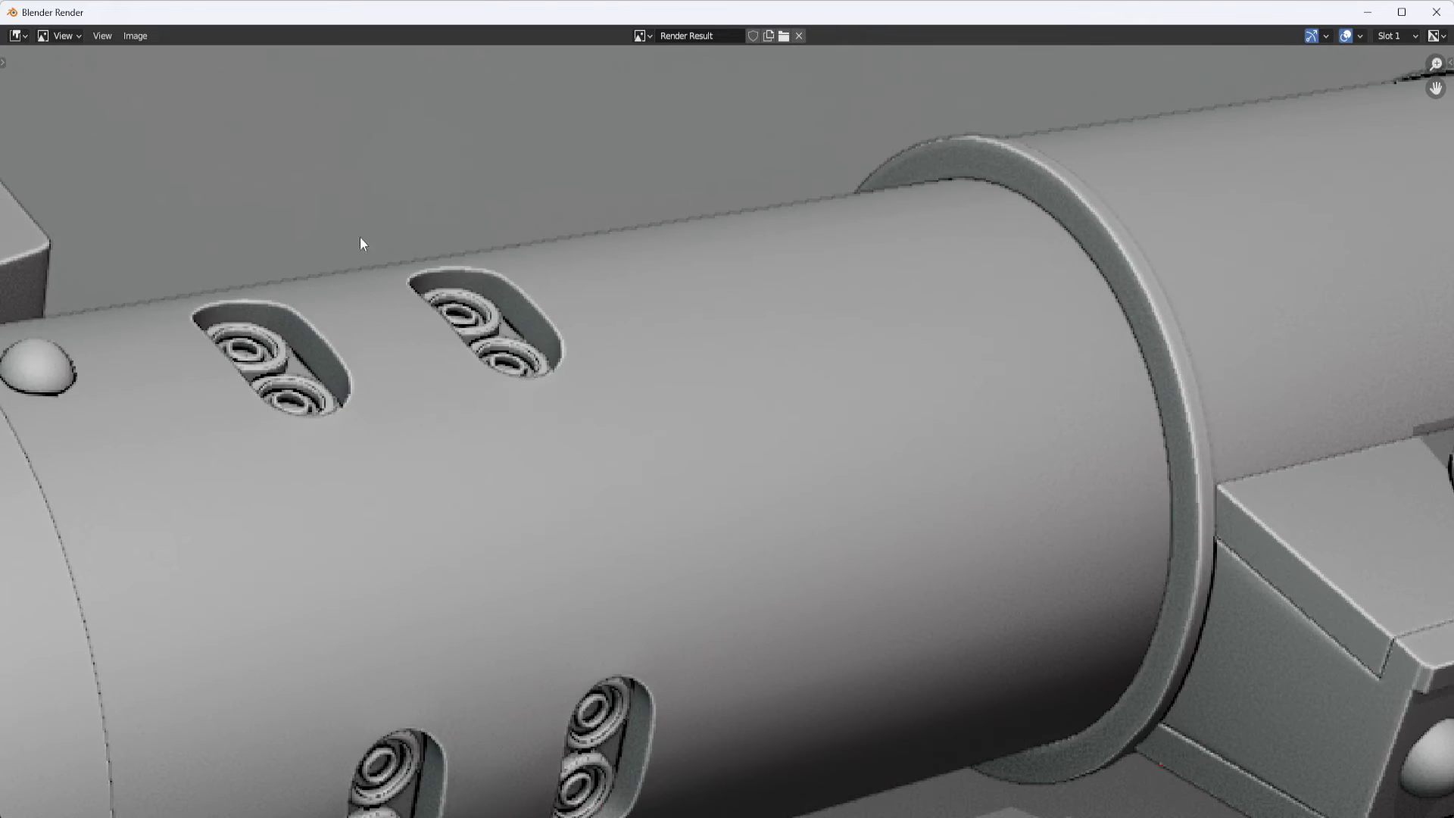
scroll(435, 341, "down", 5)
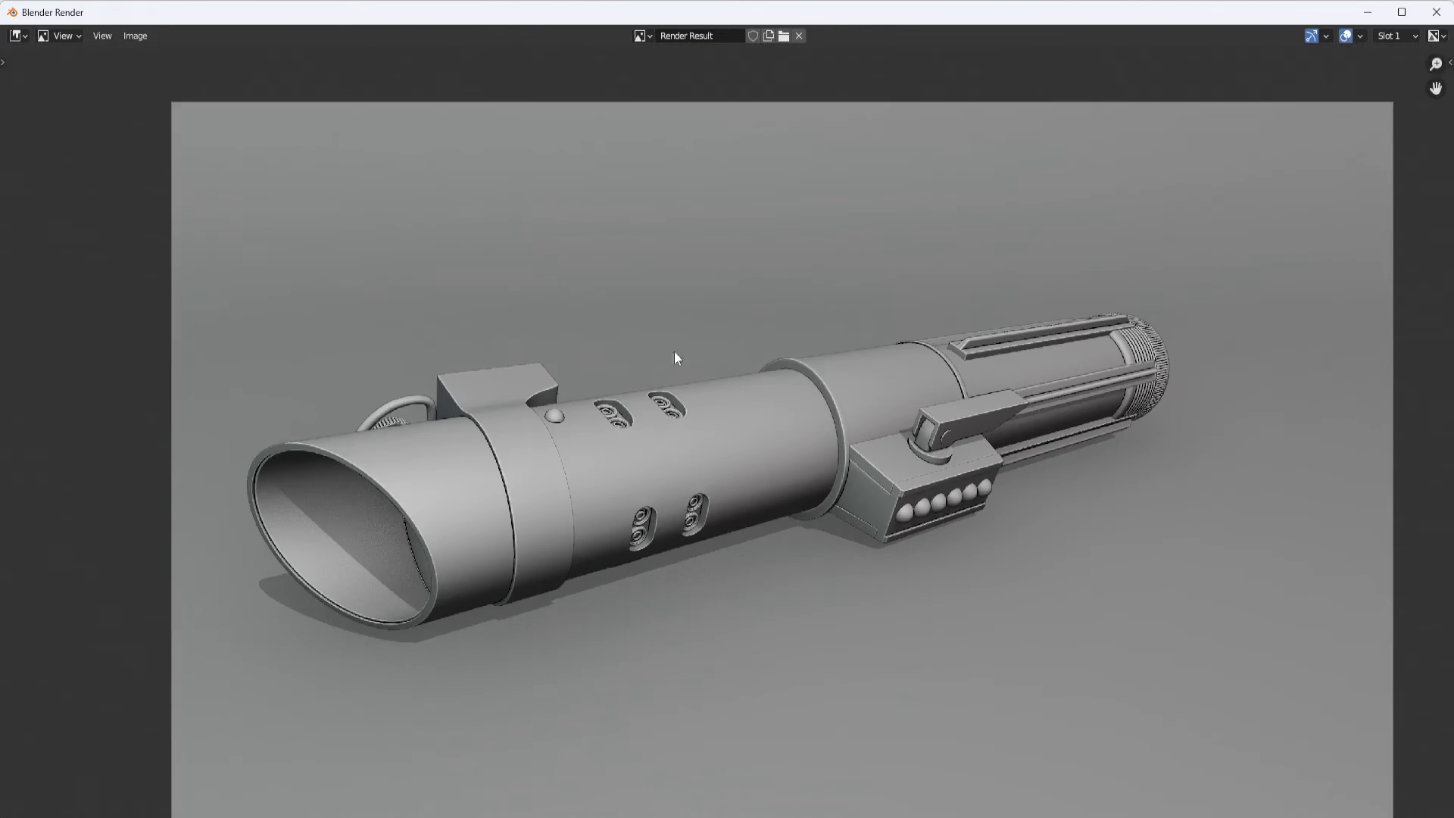
middle_click_drag(706, 357, 685, 317)
- Close the render window and set the output resolution to 5120 × 2880 px
left_click(1437, 12)
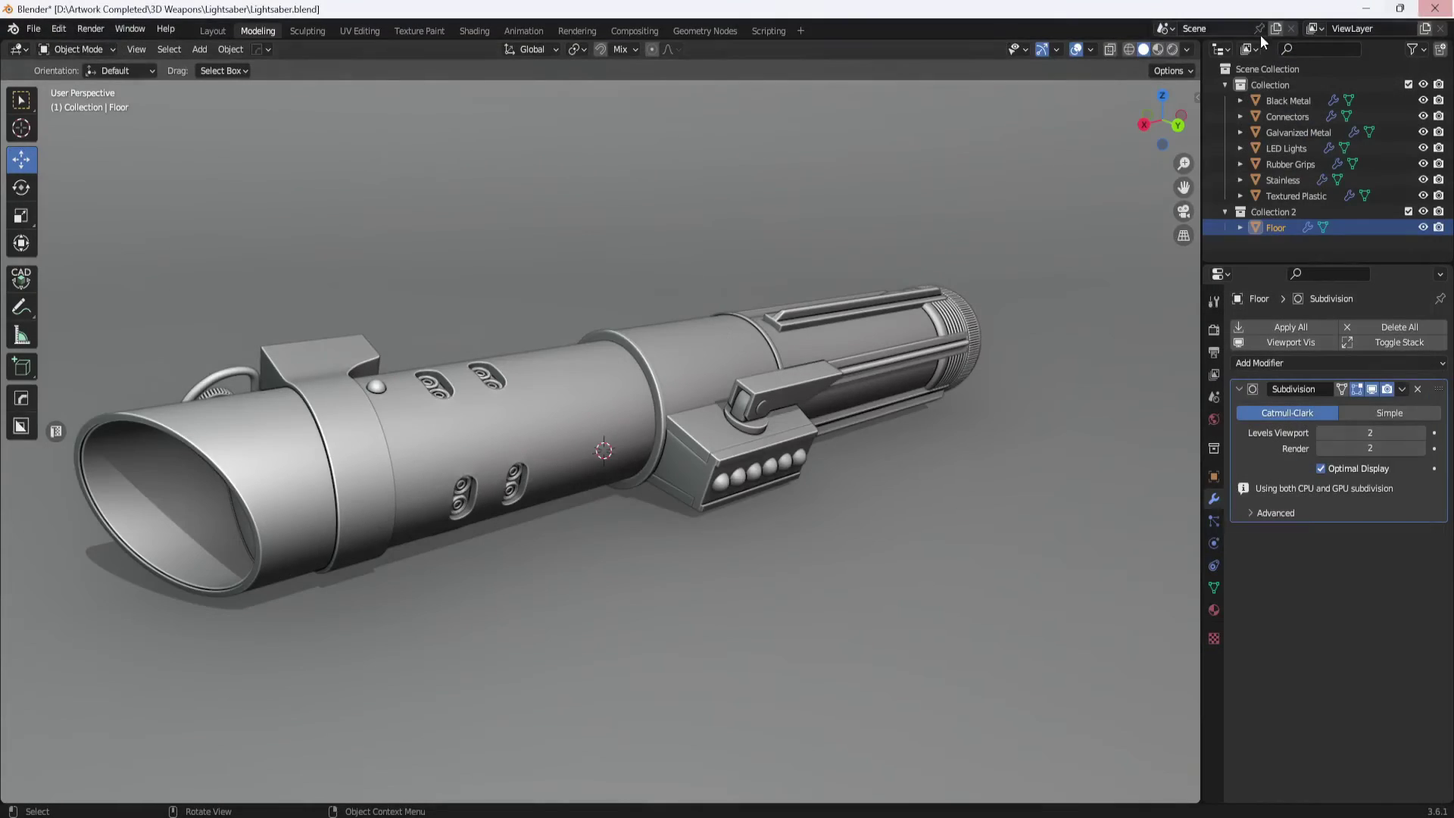
left_click(1215, 354)
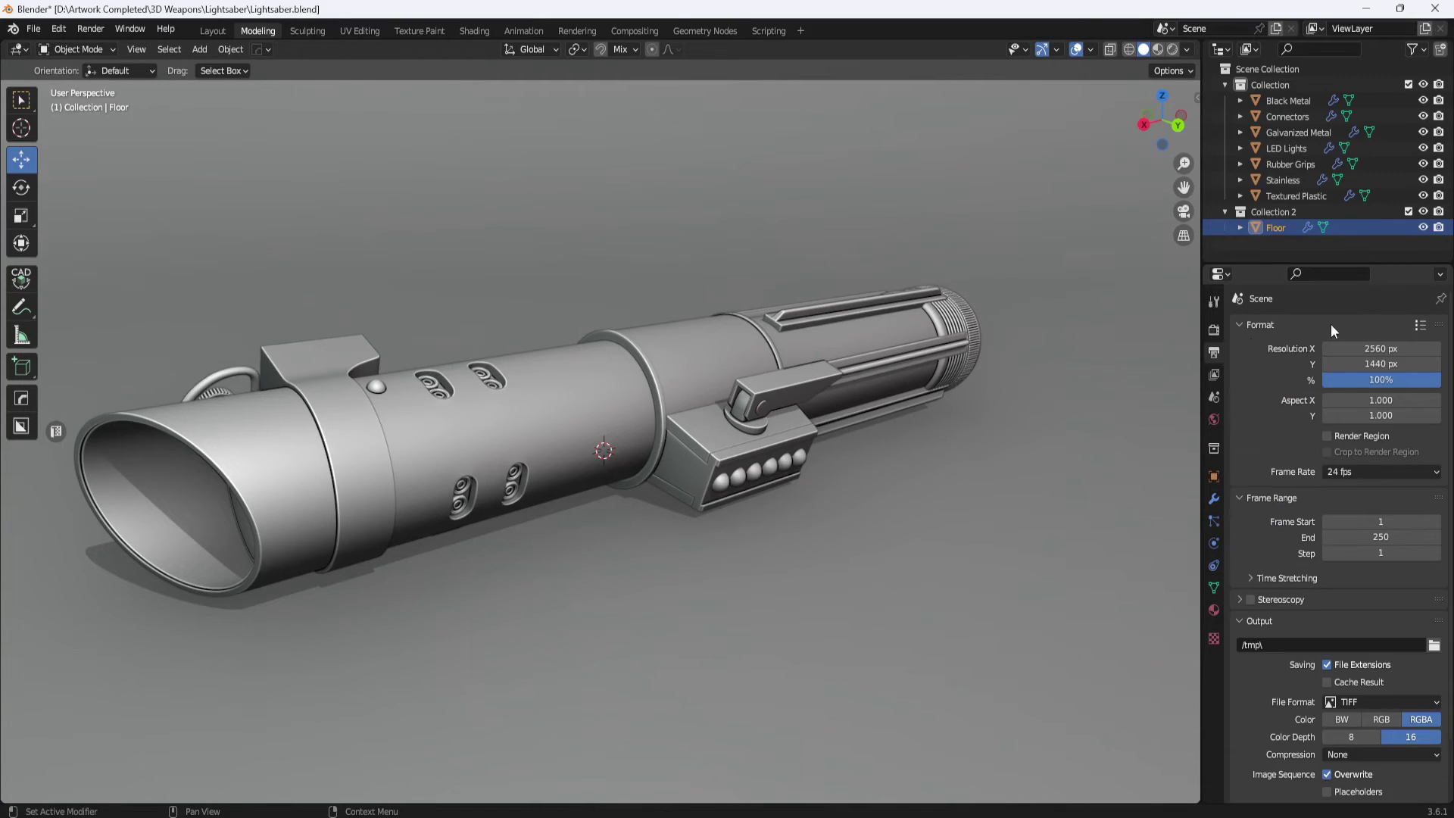
left_click(1368, 348)
type("5120")
key("Return")
left_click(1378, 364)
type("2880")
key("Return")
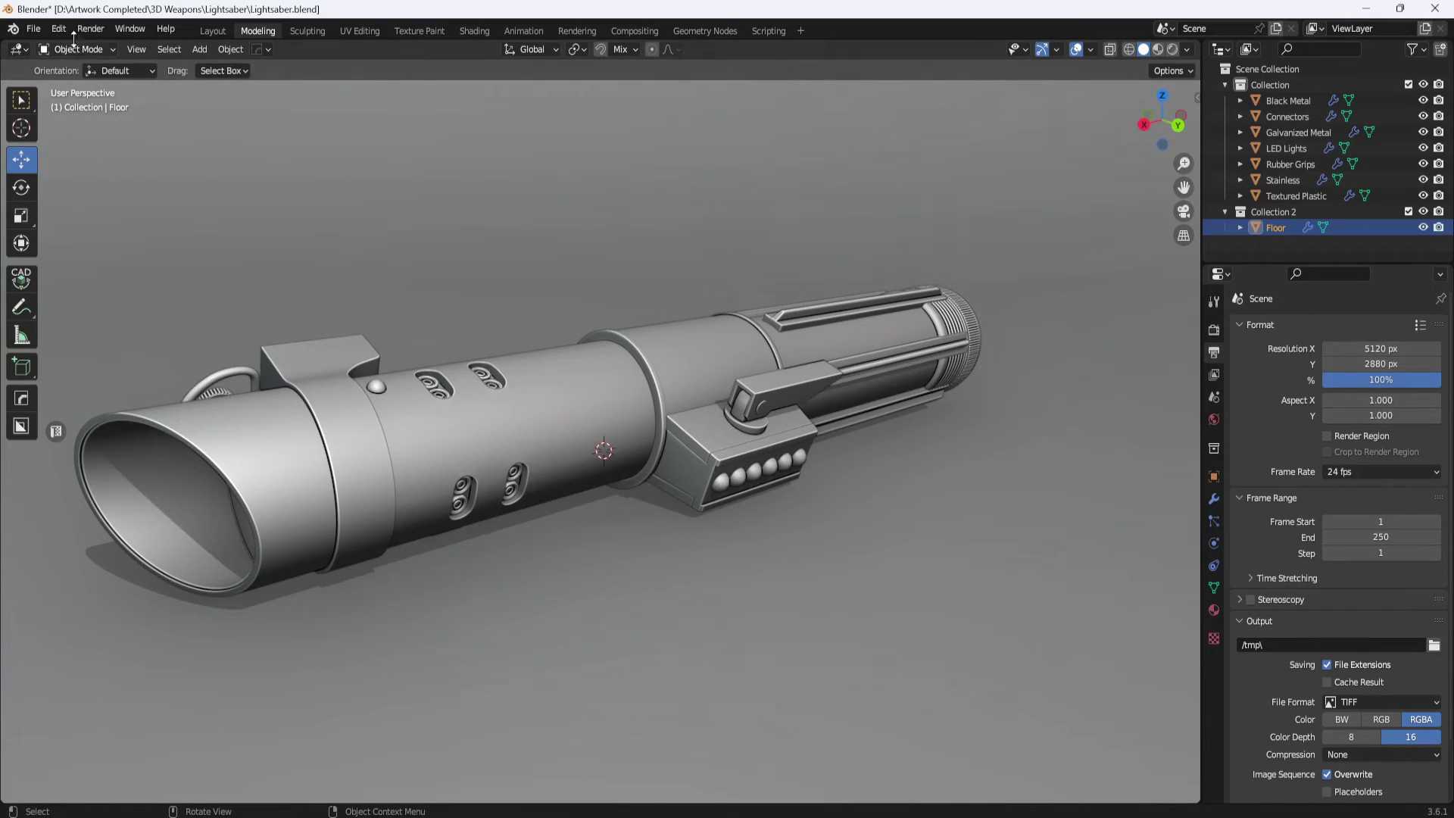
- Render the viewport at the new high resolution and recentre the render in the preview
left_click(136, 49)
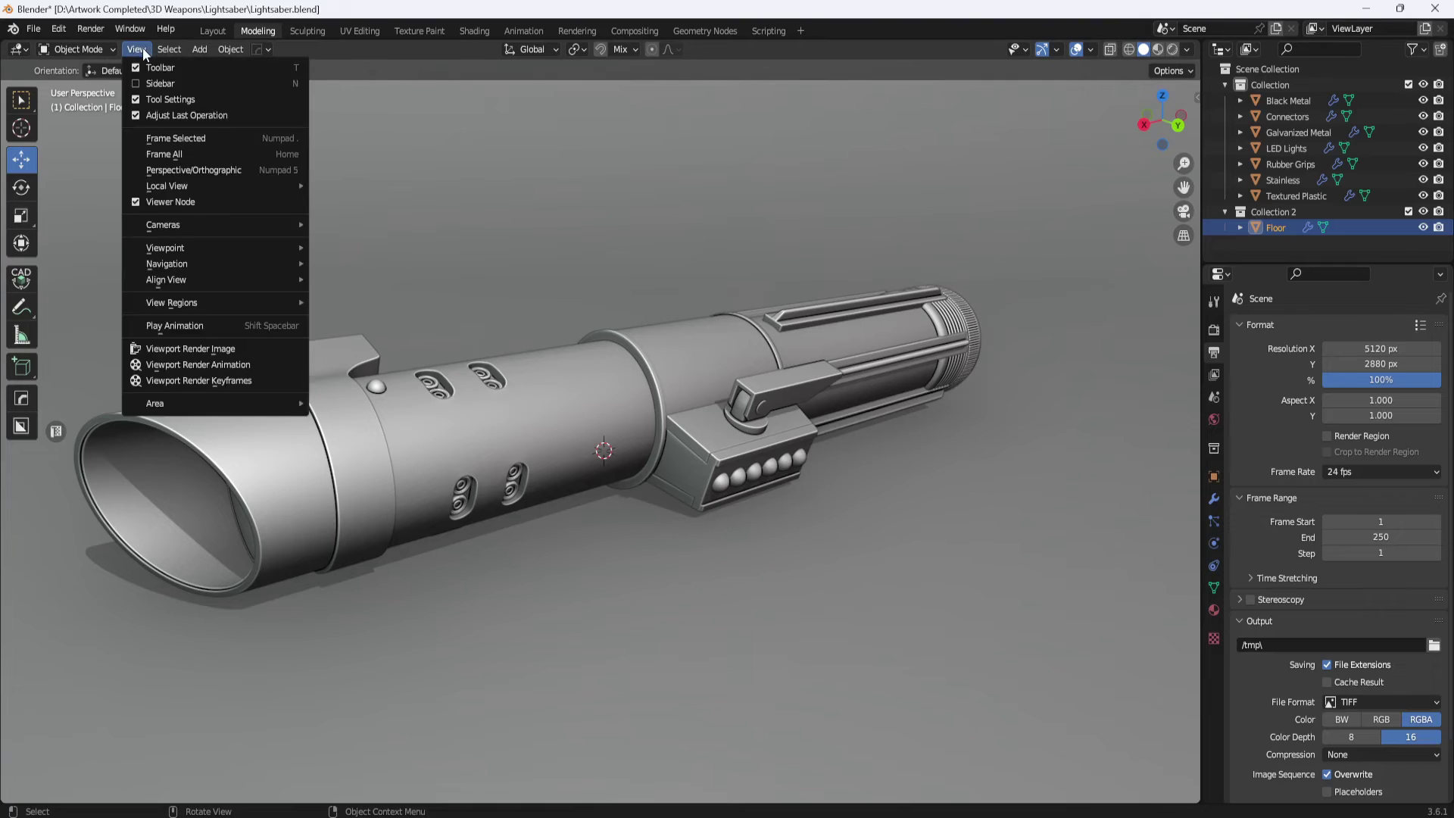
left_click(188, 350)
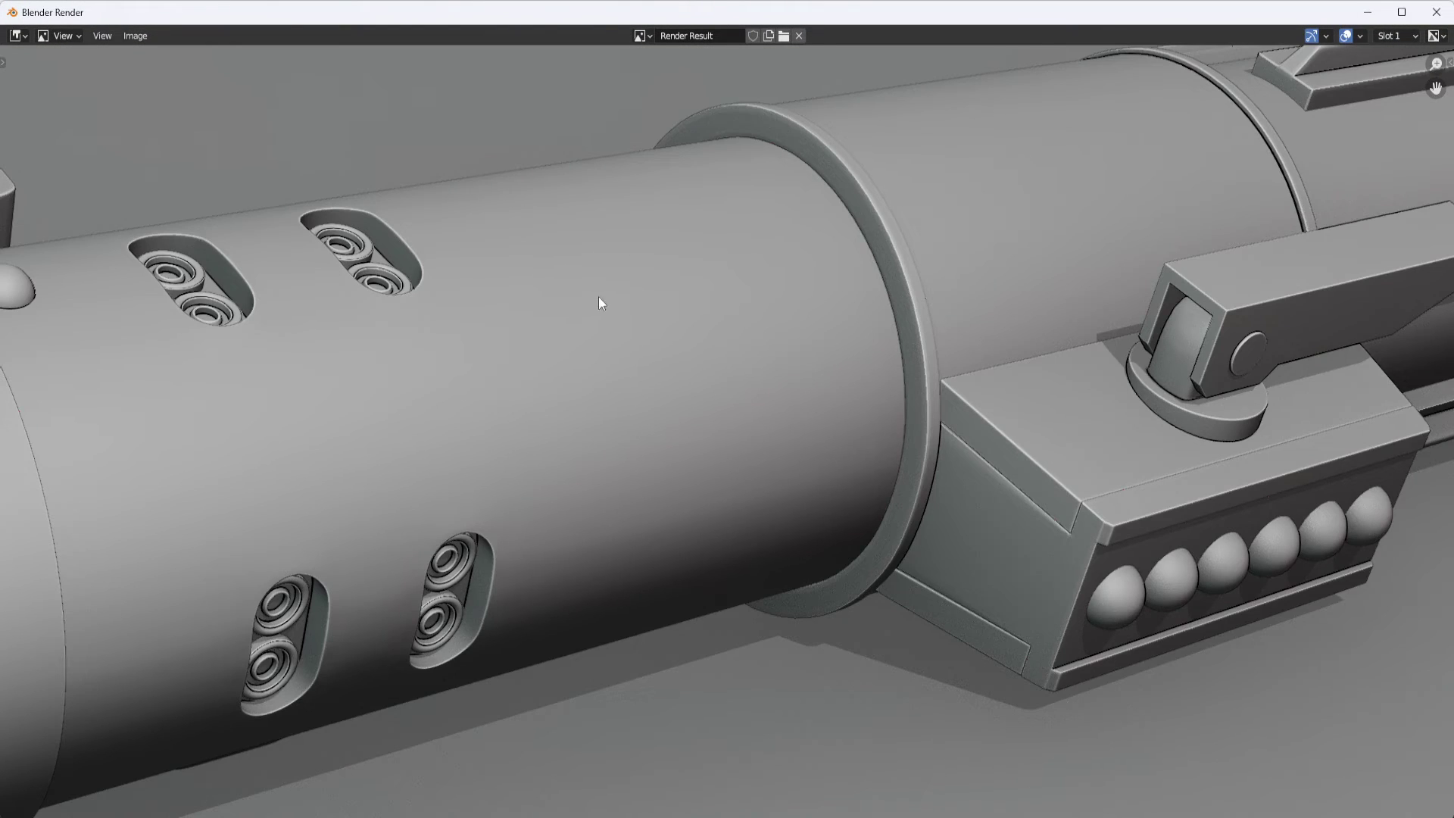
scroll(593, 292, "down", 5)
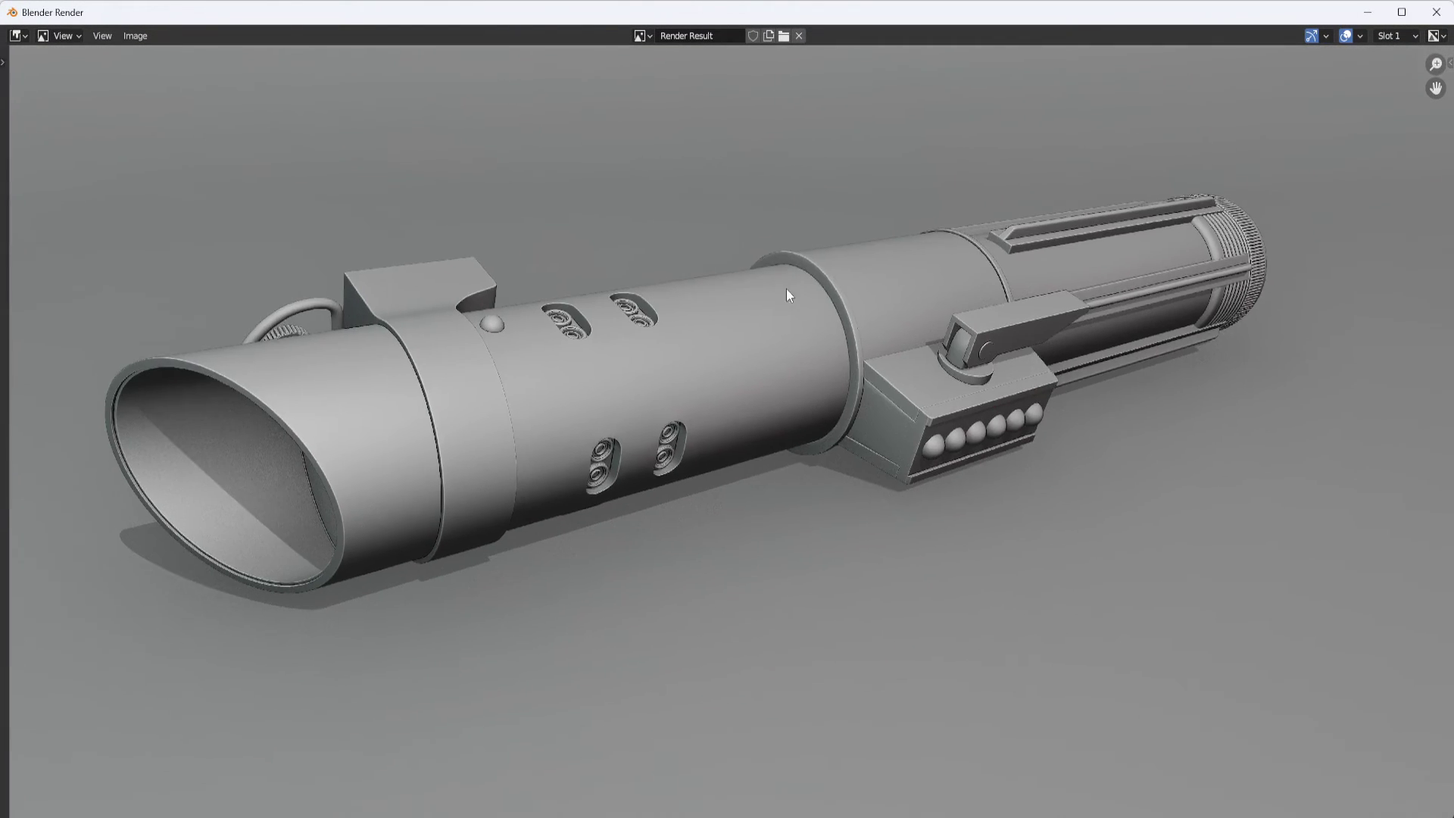
middle_click_drag(784, 294, 751, 333)
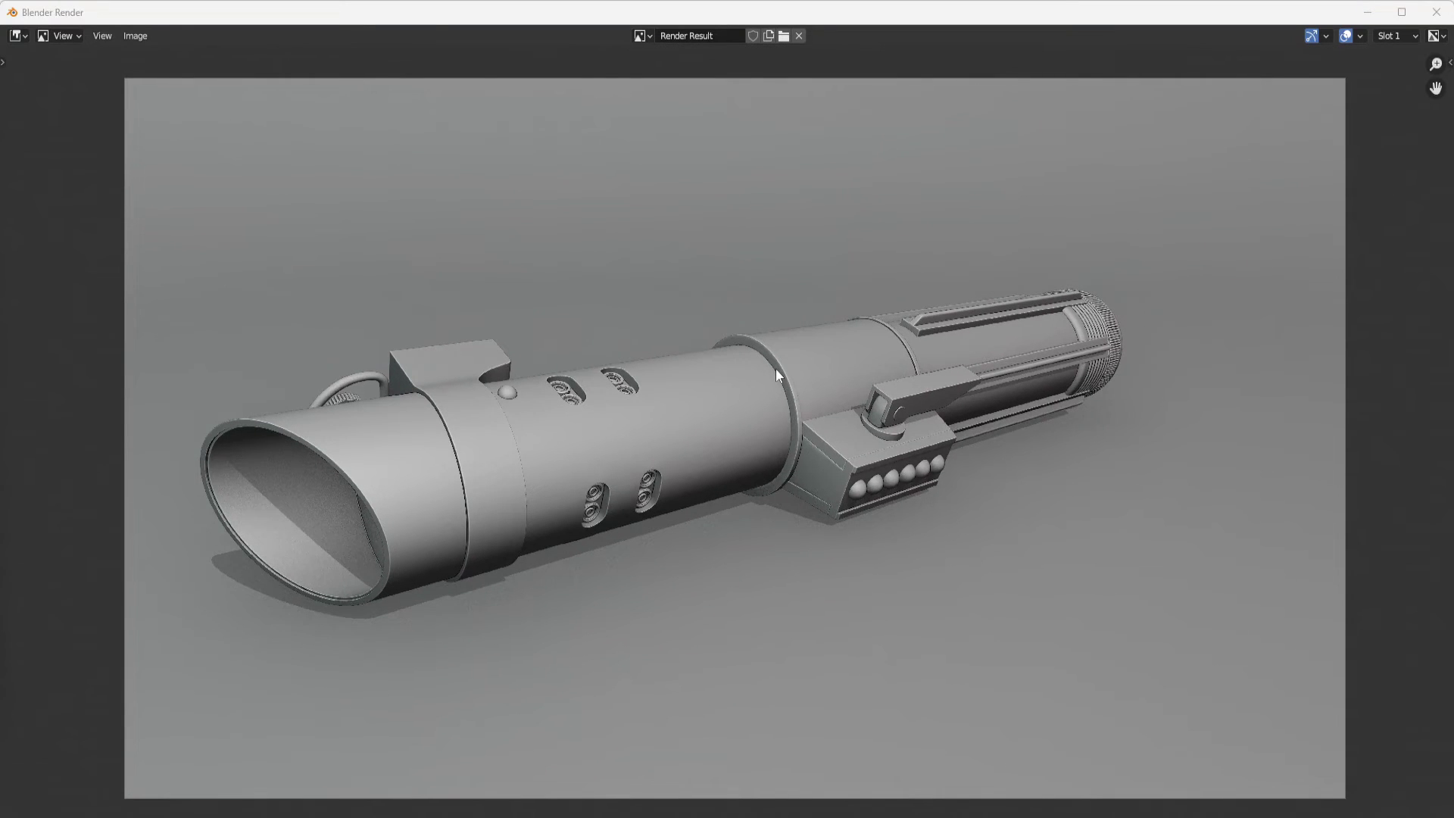
- Save the render as untitled.tif on the Desktop and close the render window
left_click(135, 38)
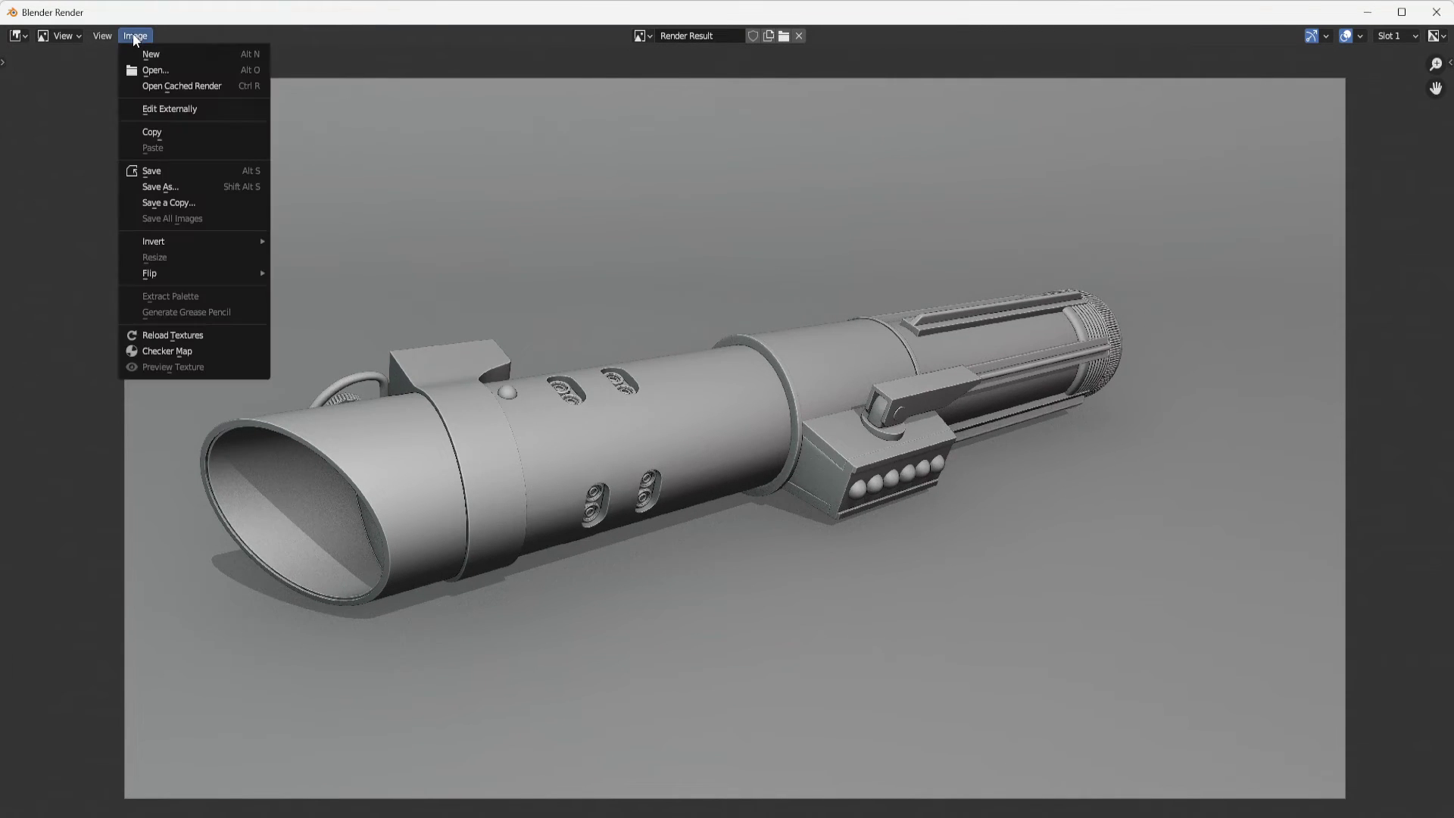
left_click(158, 186)
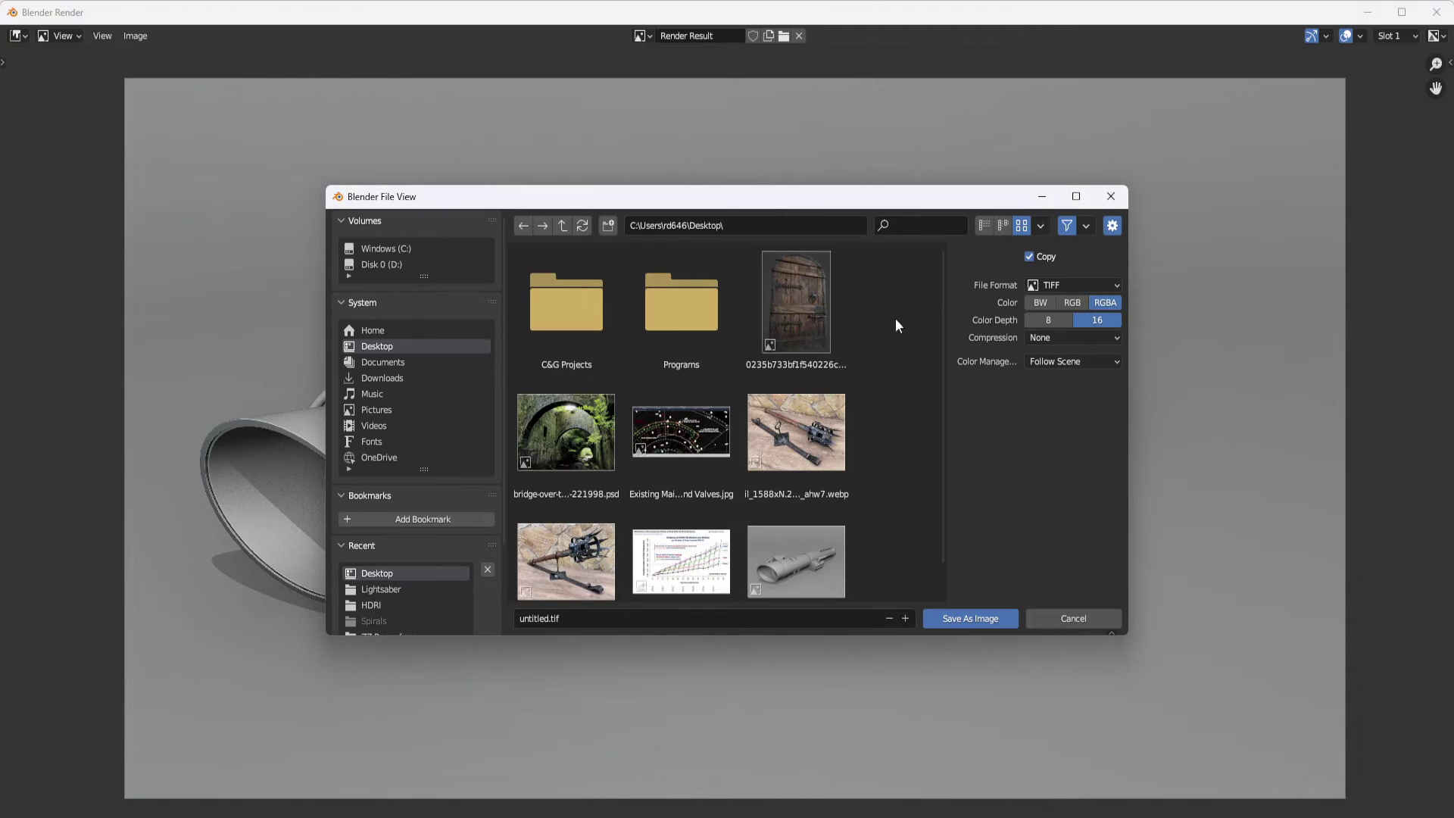
left_click(974, 617)
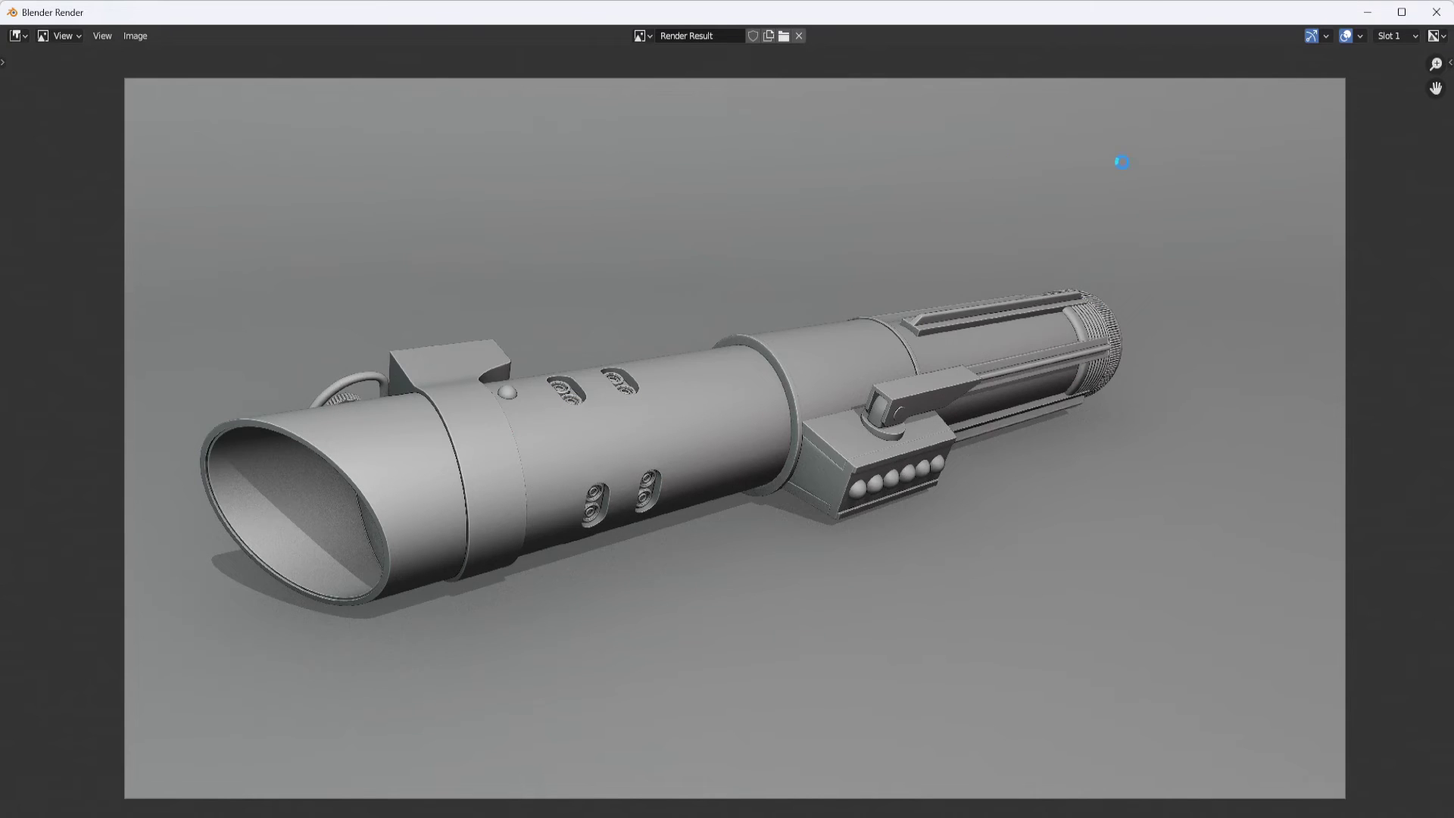
left_click(1437, 12)
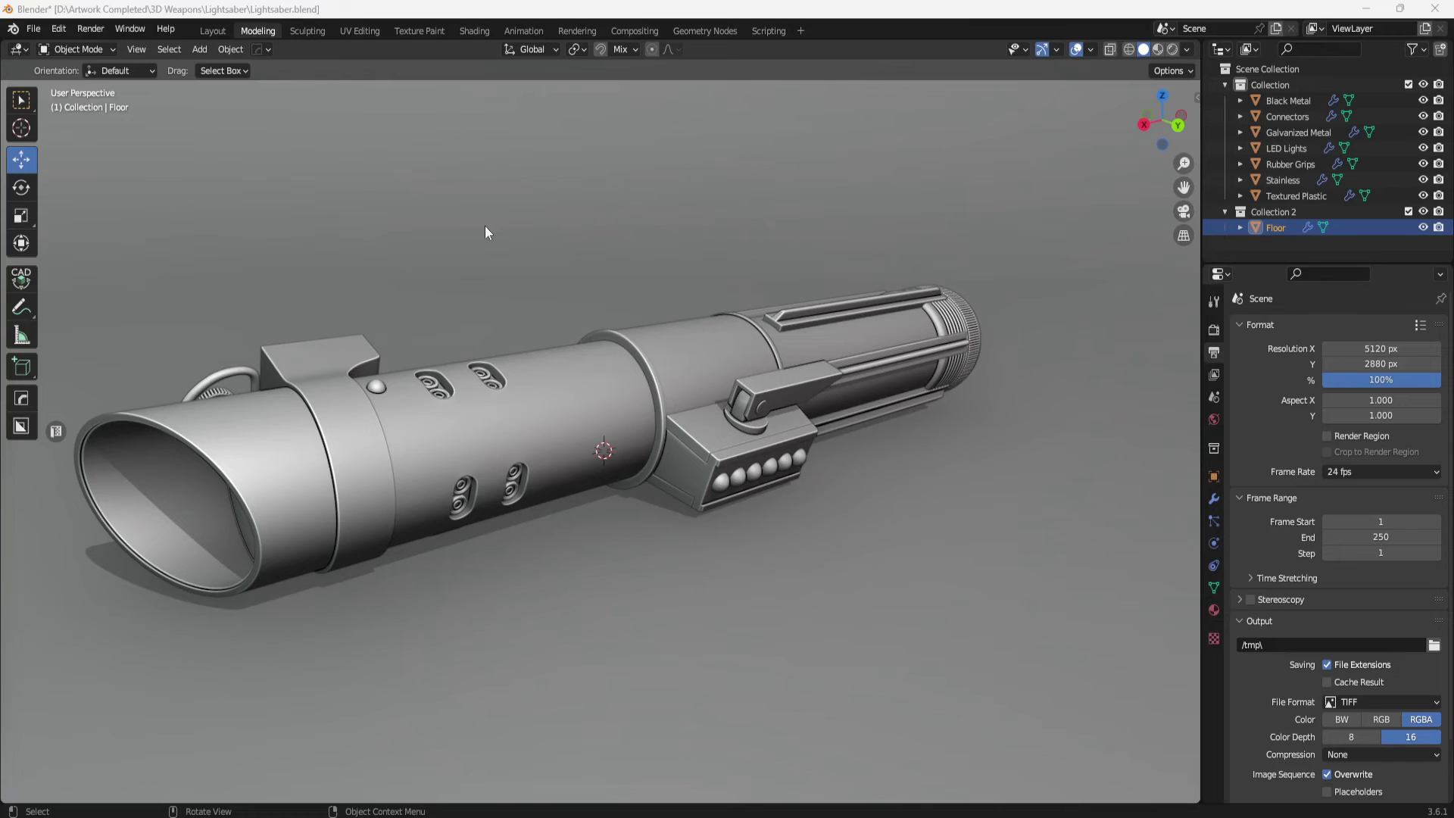
- Zoom the 3D view out so the whole lightsaber hilt is framed
middle_click_drag(480, 286, 661, 370, "ctrl")
middle_click_drag(540, 320, 685, 379, "ctrl")
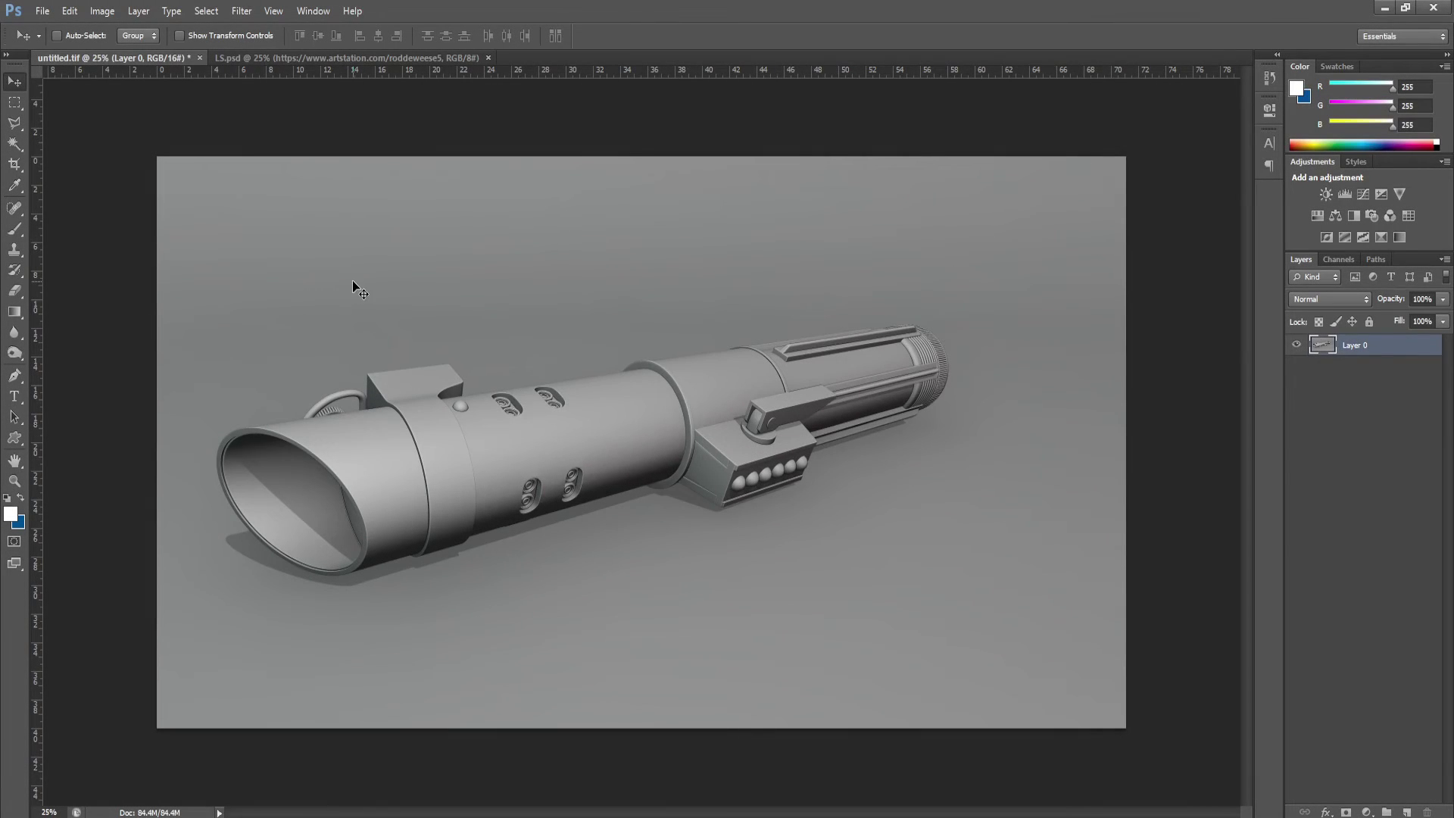
- Without resampling, set the image height to 10 inches, giving 17.778 × 10 in at 288 ppi
left_click(101, 11)
left_click(124, 126)
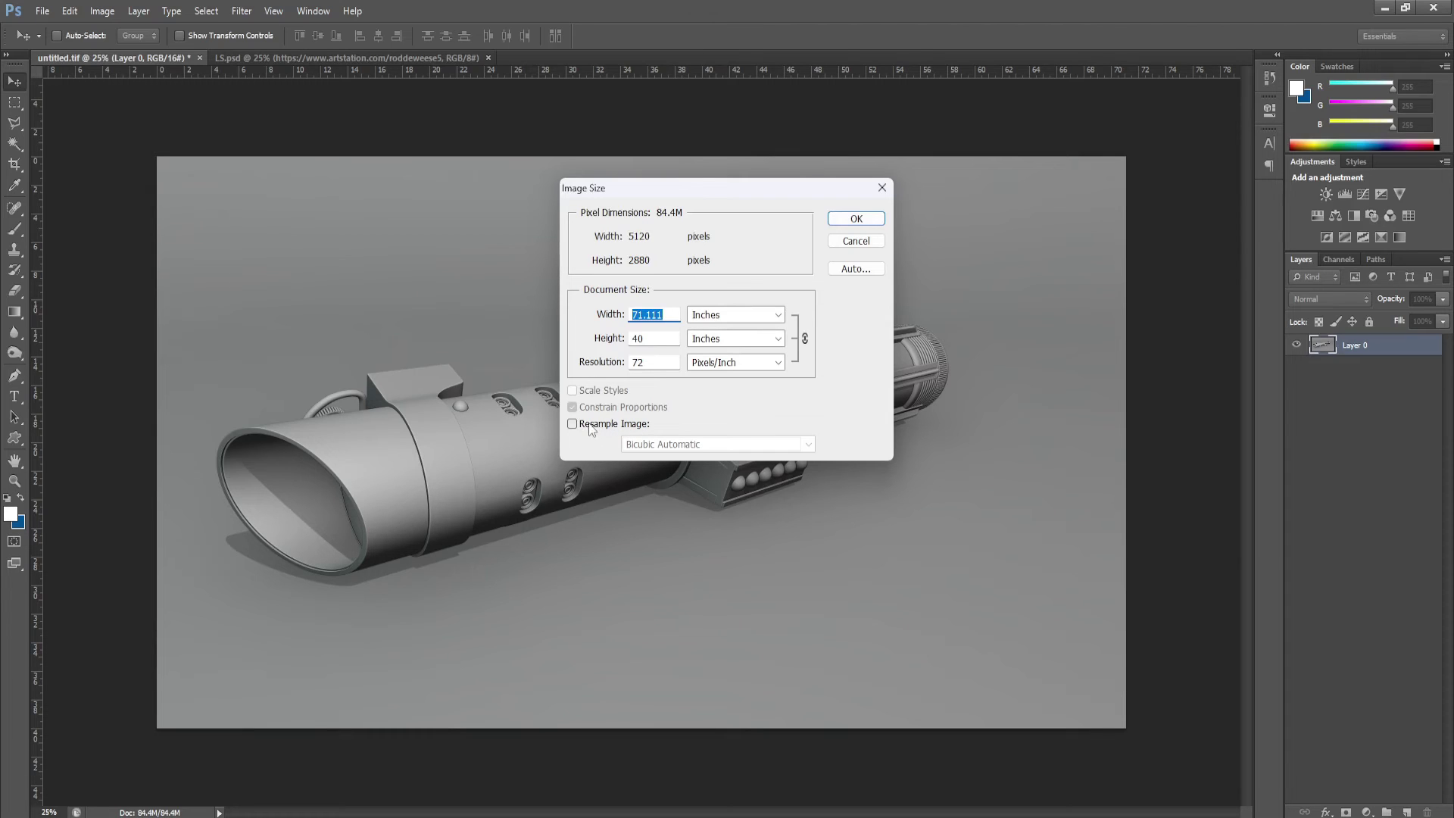
double_click(655, 340)
type("10")
left_click(856, 221)
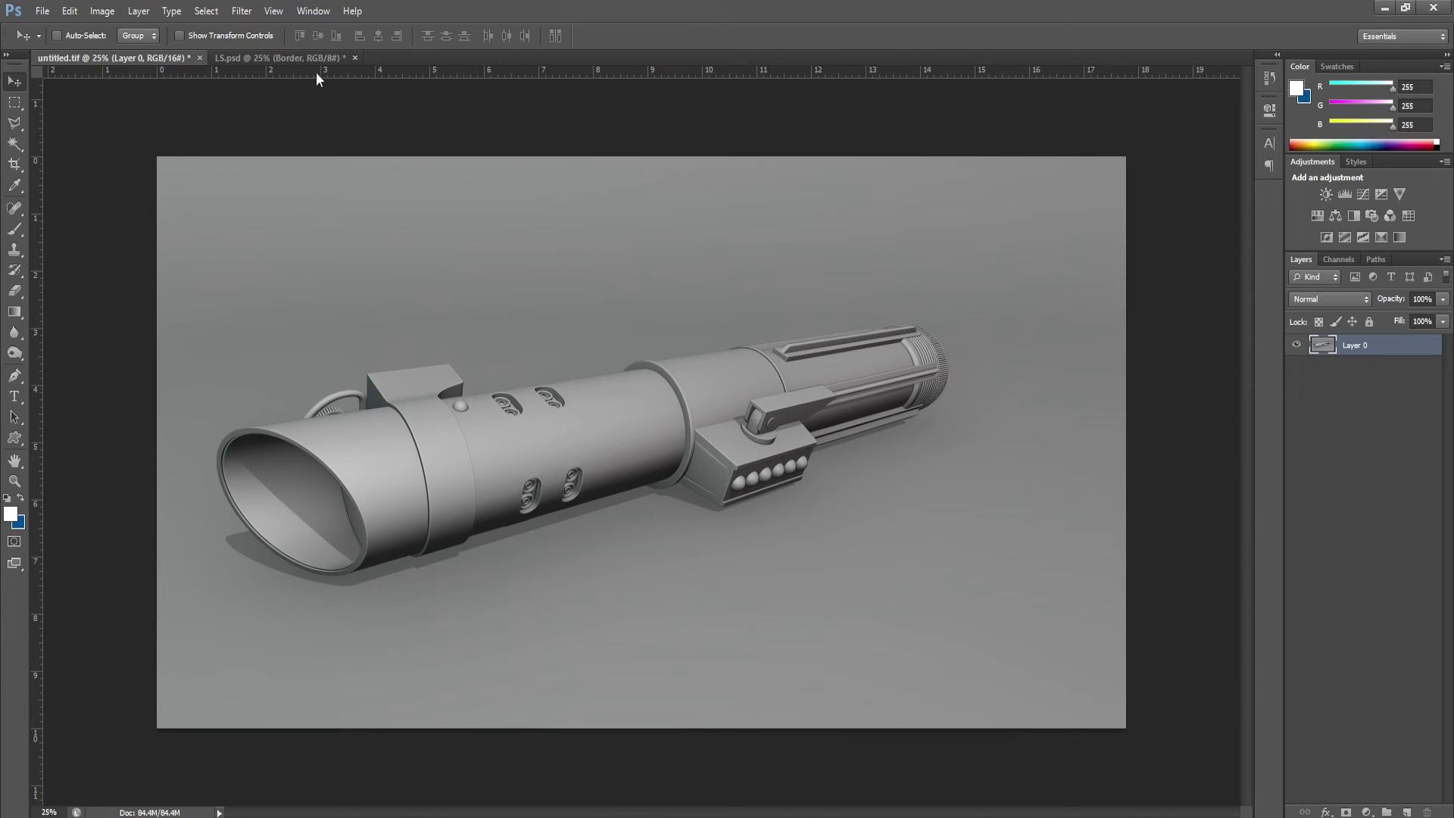
- In LS.psd, show the black border and the LIGHTSABER, VIEW #1, date, WORK IN PROGRESS and web-address layers
left_click(300, 57)
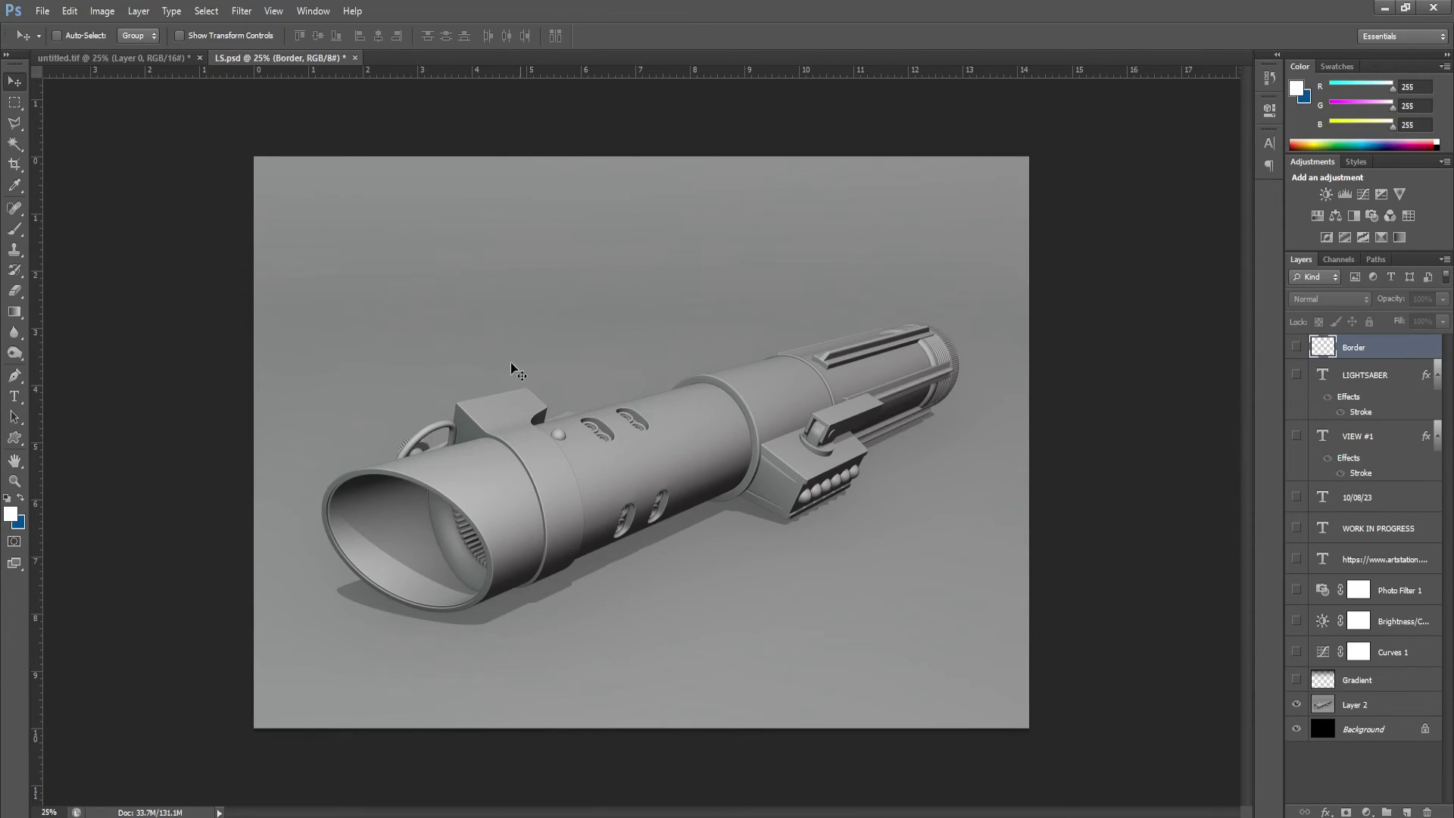
left_click(1296, 348)
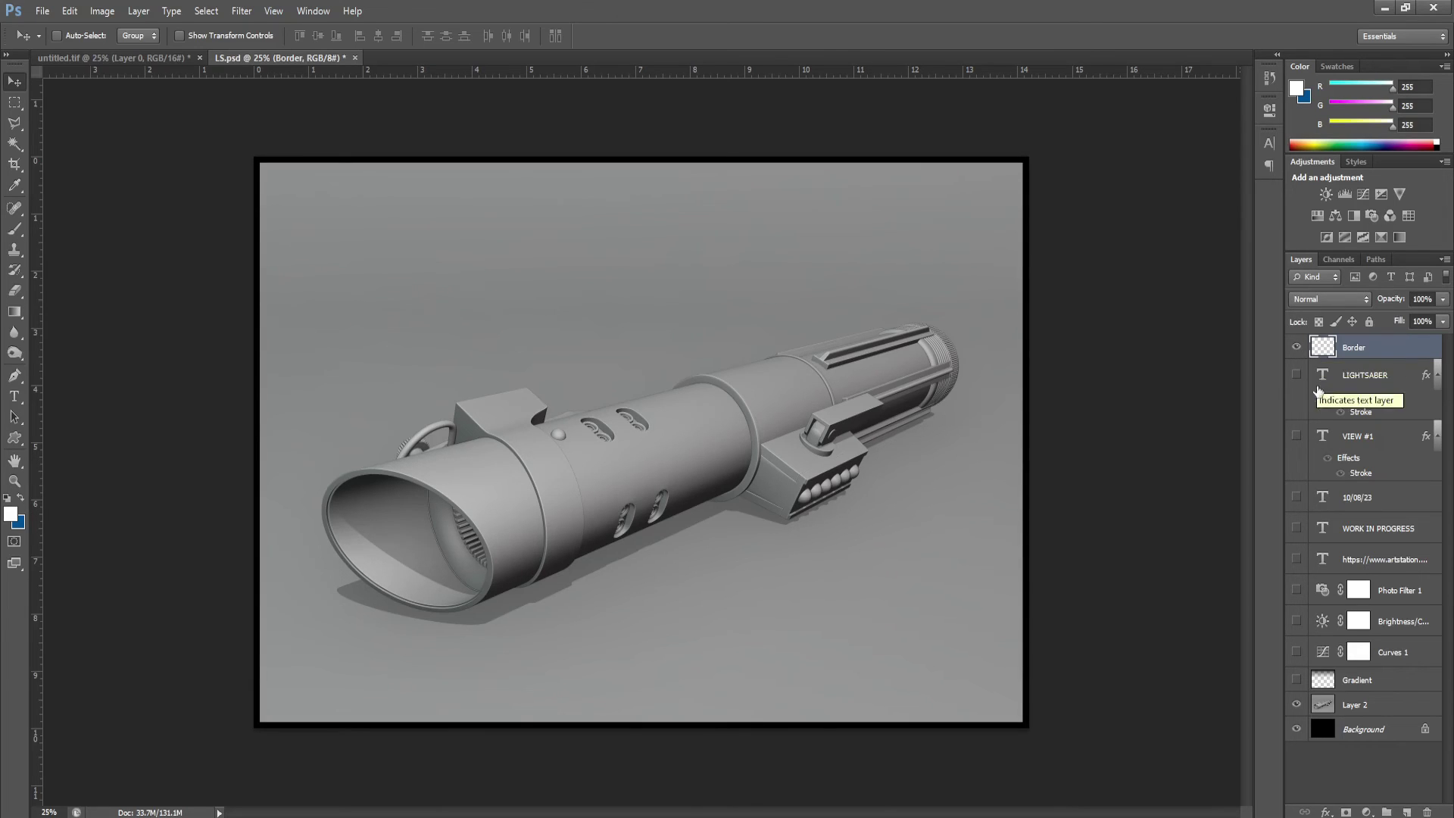
left_click(1296, 375)
left_click(1296, 436)
left_click(1297, 497)
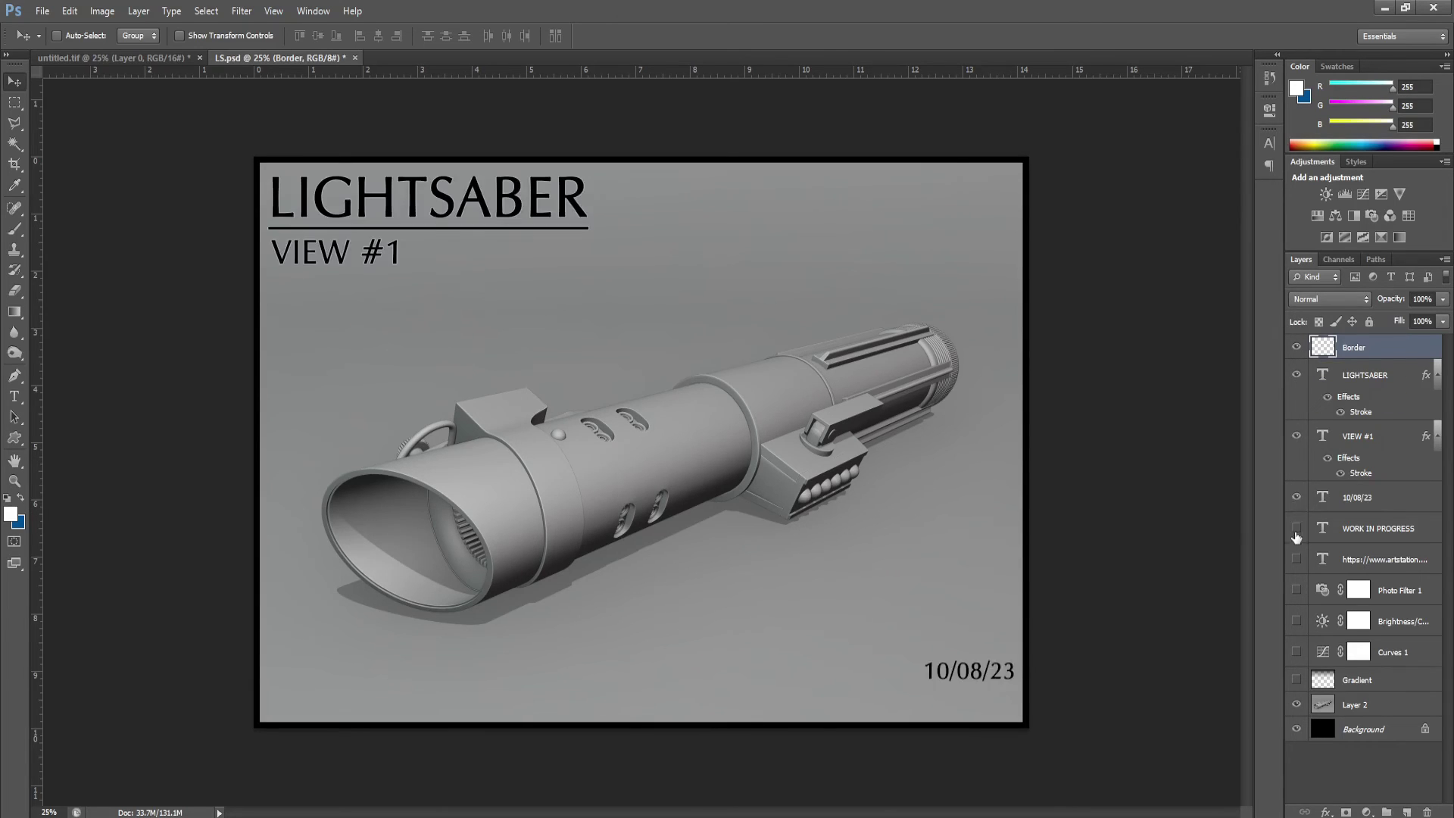
left_click(1296, 533)
left_click(1297, 559)
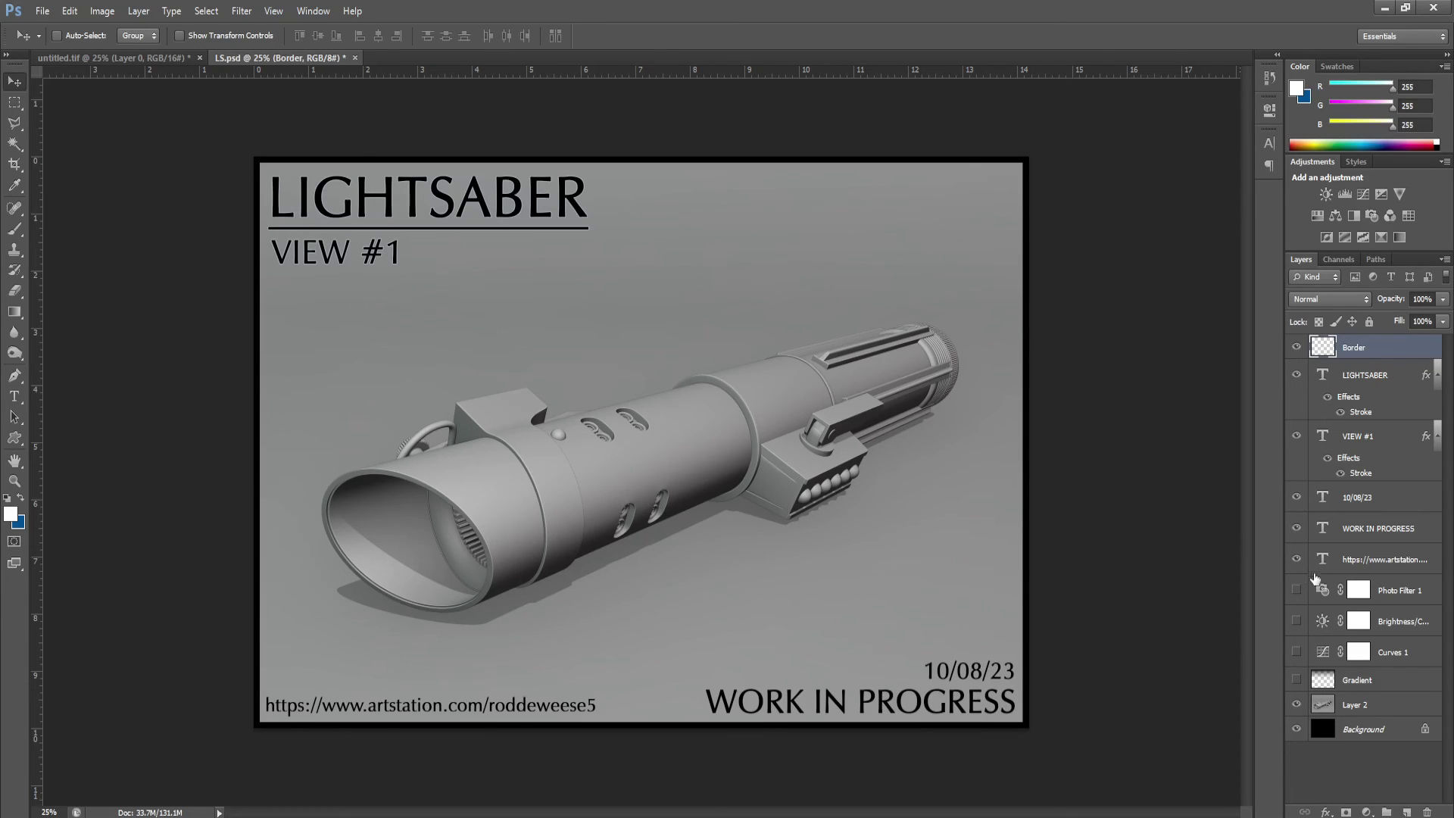
- Turn on the Photo Filter, Brightness/Contrast, Curves and darkening Gradient layers, checking each one's settings
left_click(1296, 590)
double_click(1325, 591)
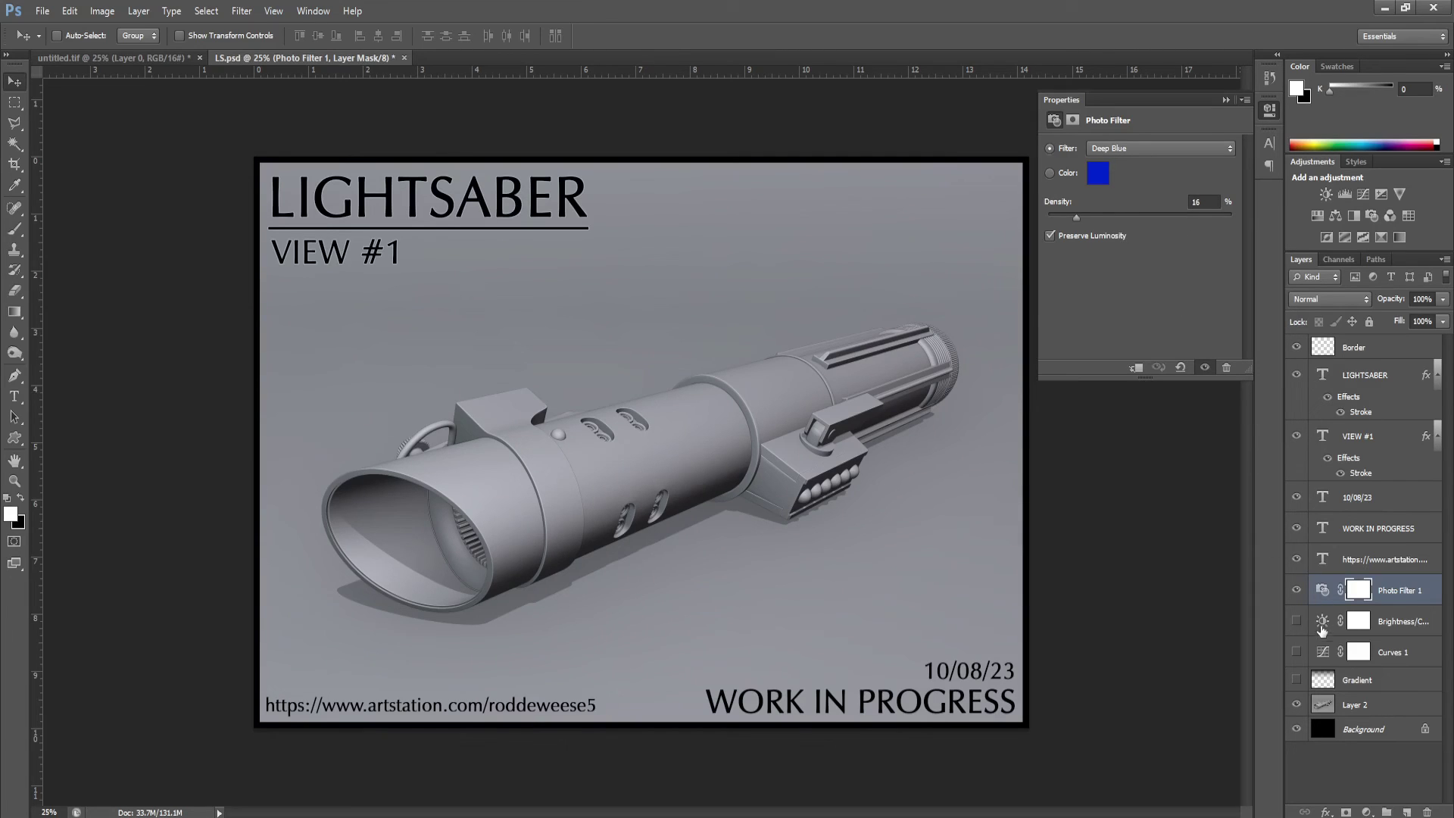
left_click(1297, 621)
left_click(1321, 622)
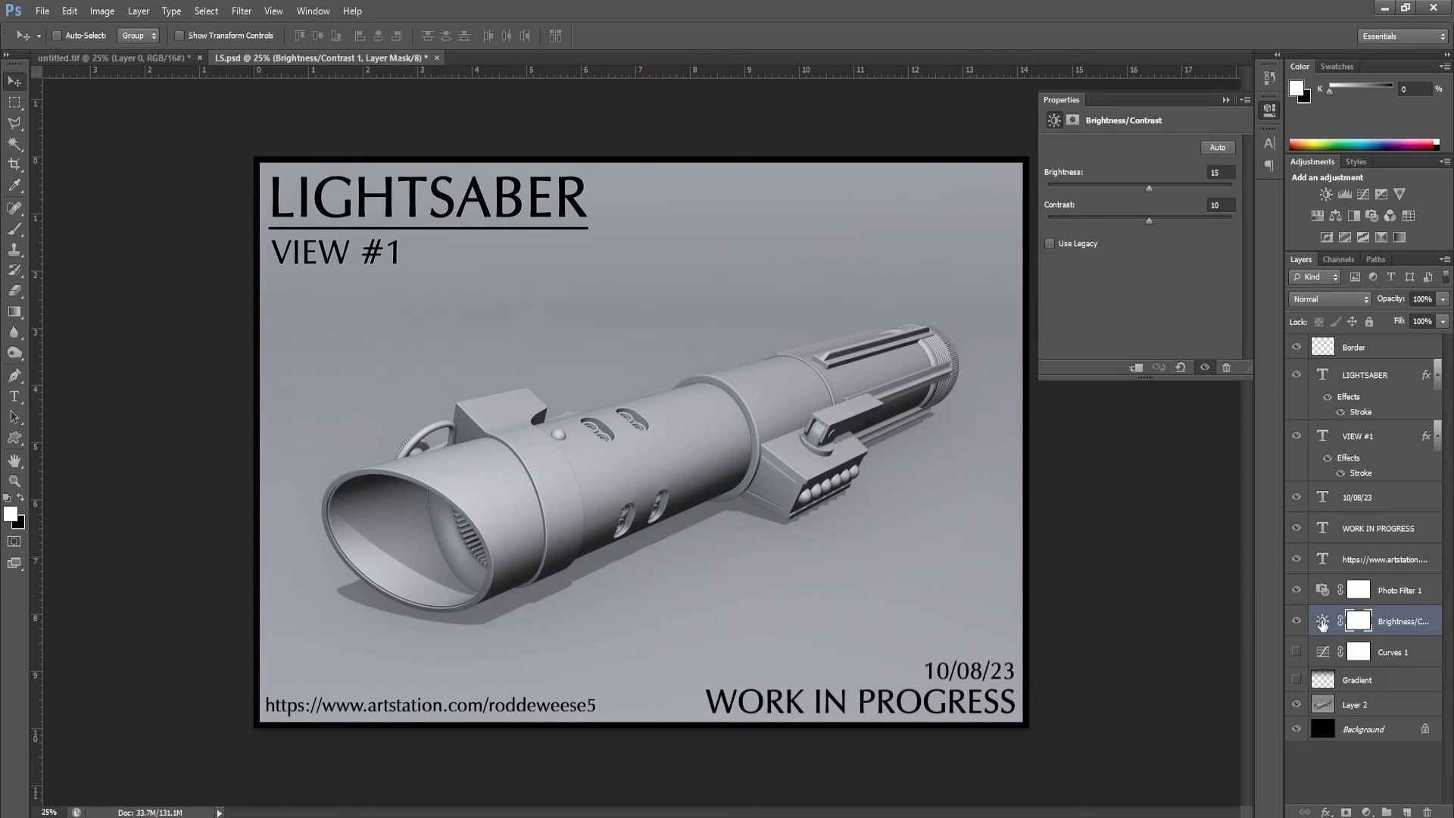
left_click(1297, 652)
left_click(1324, 658)
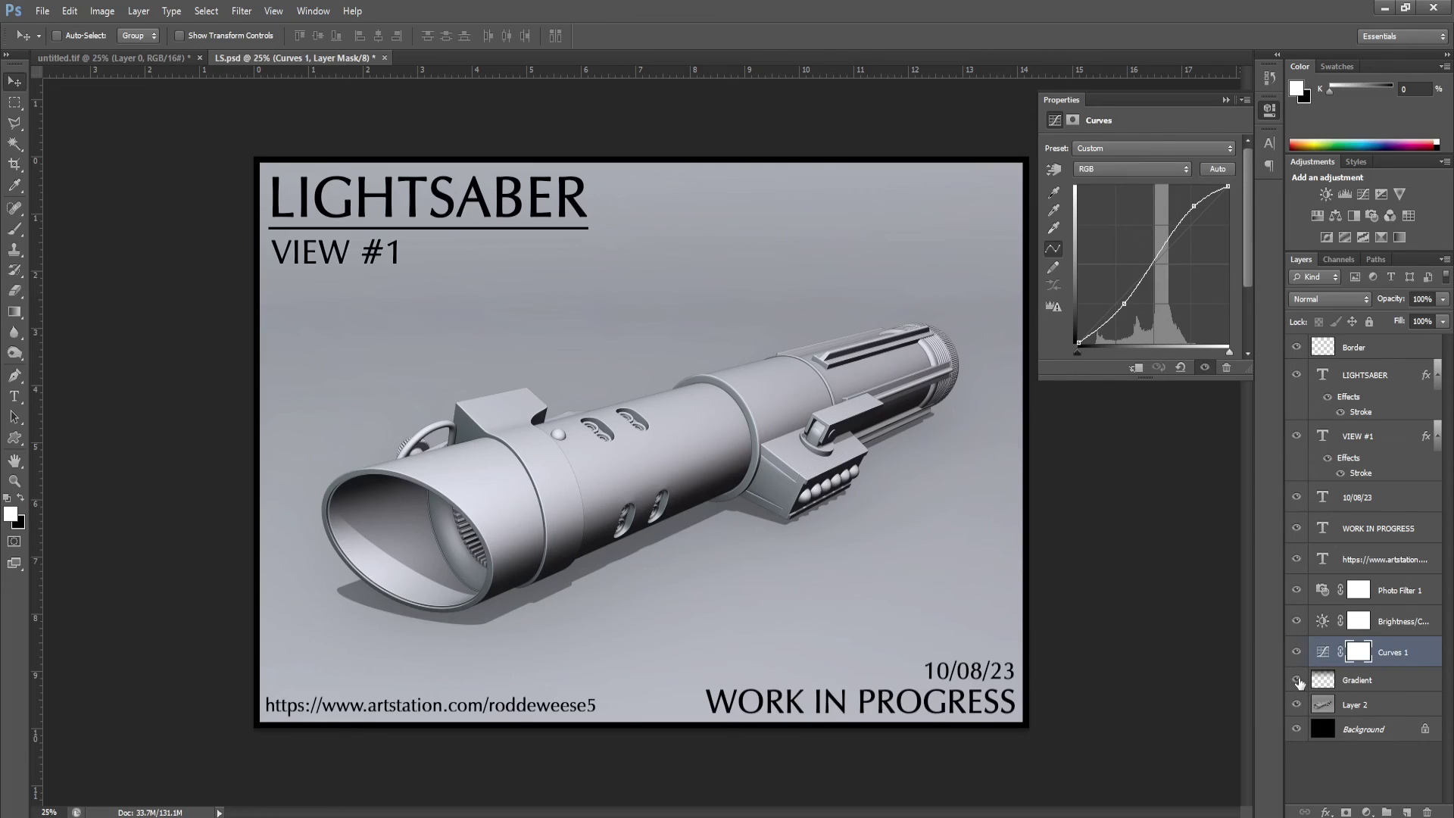
left_click(1298, 681)
left_click(1340, 681)
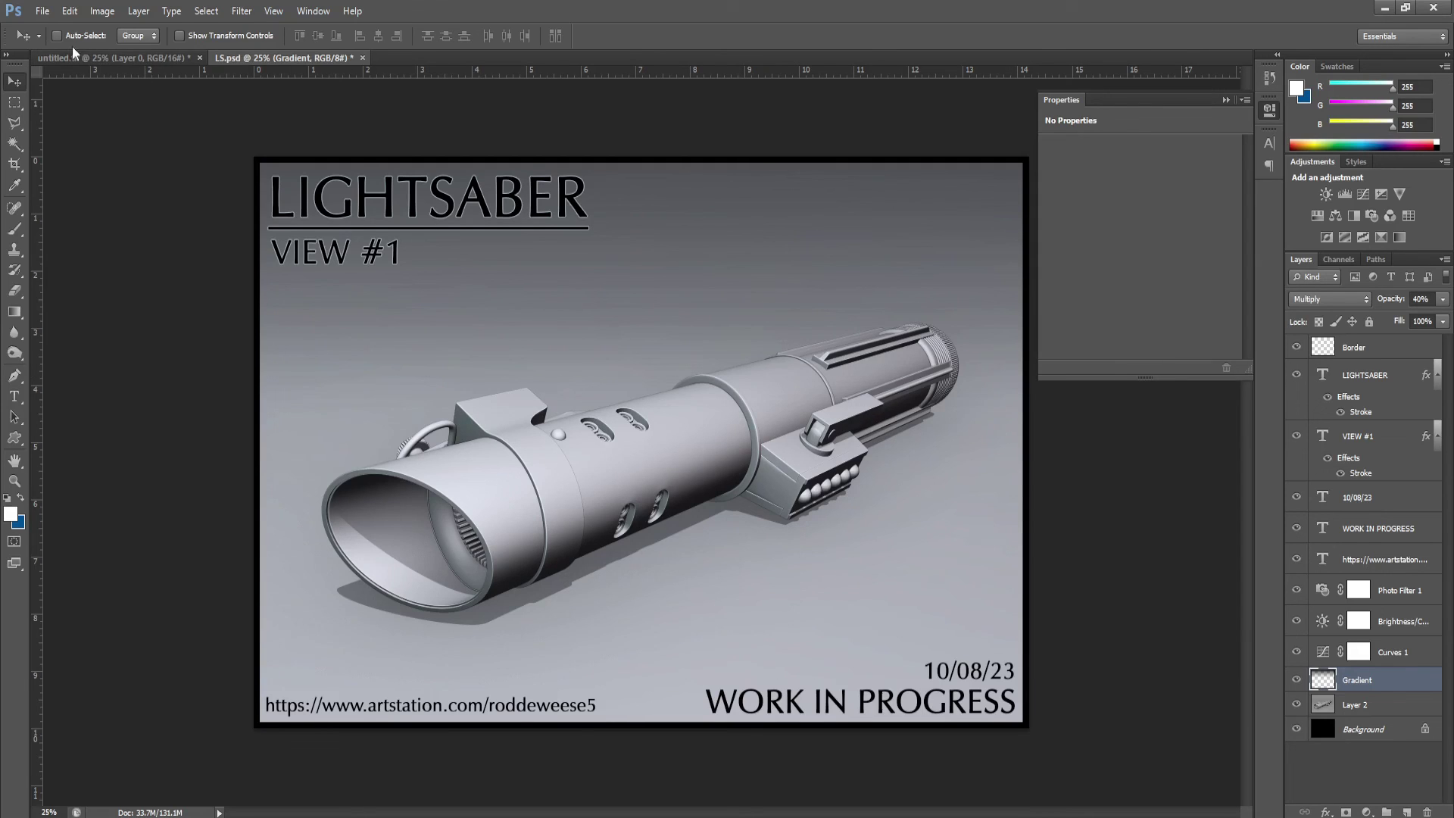
- Save the layout as LS.jpg on the Desktop, then minimise Photoshop and open the JPEG
left_click(43, 11)
left_click(63, 202)
left_click(1120, 447)
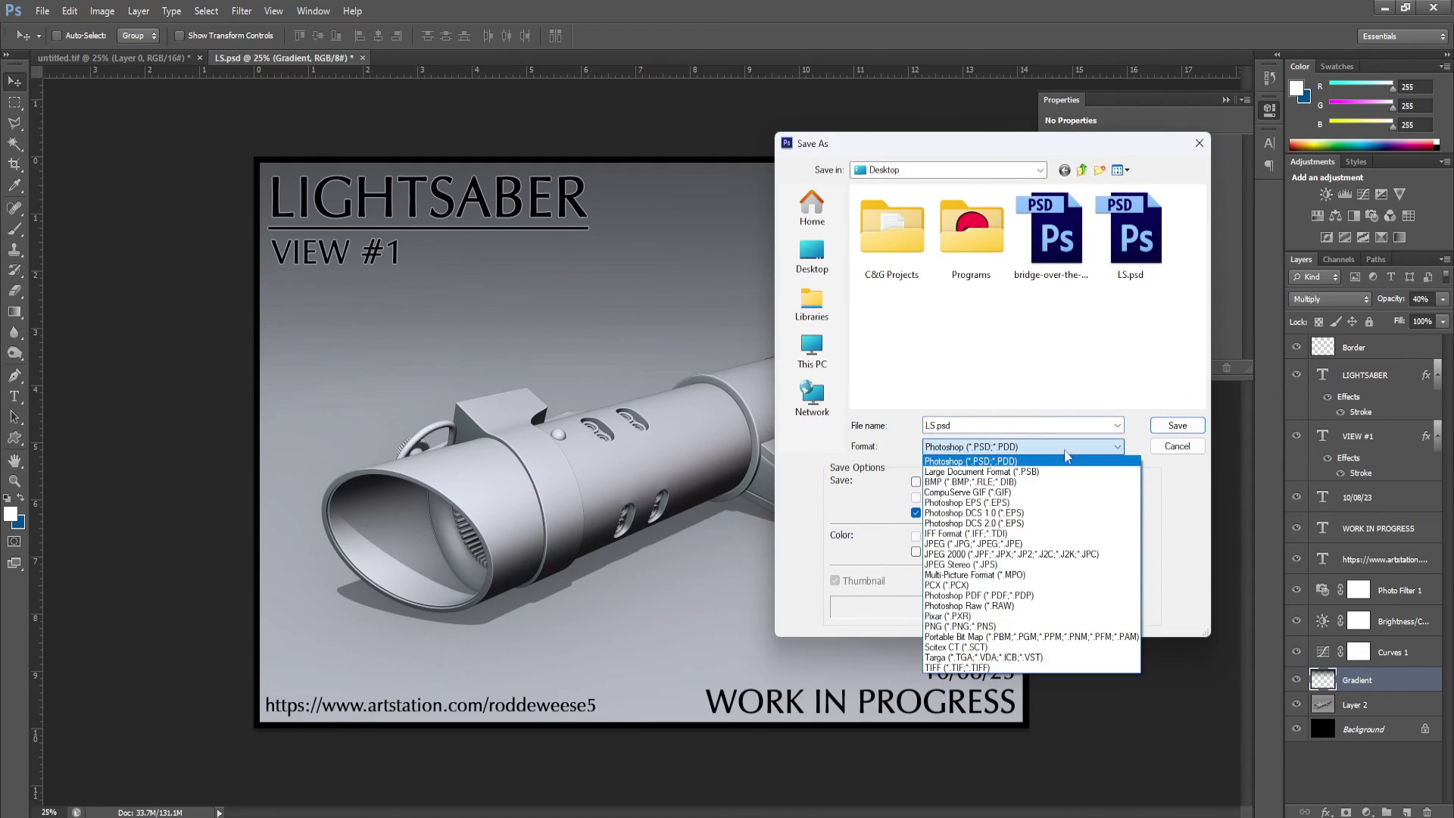
left_click(1019, 544)
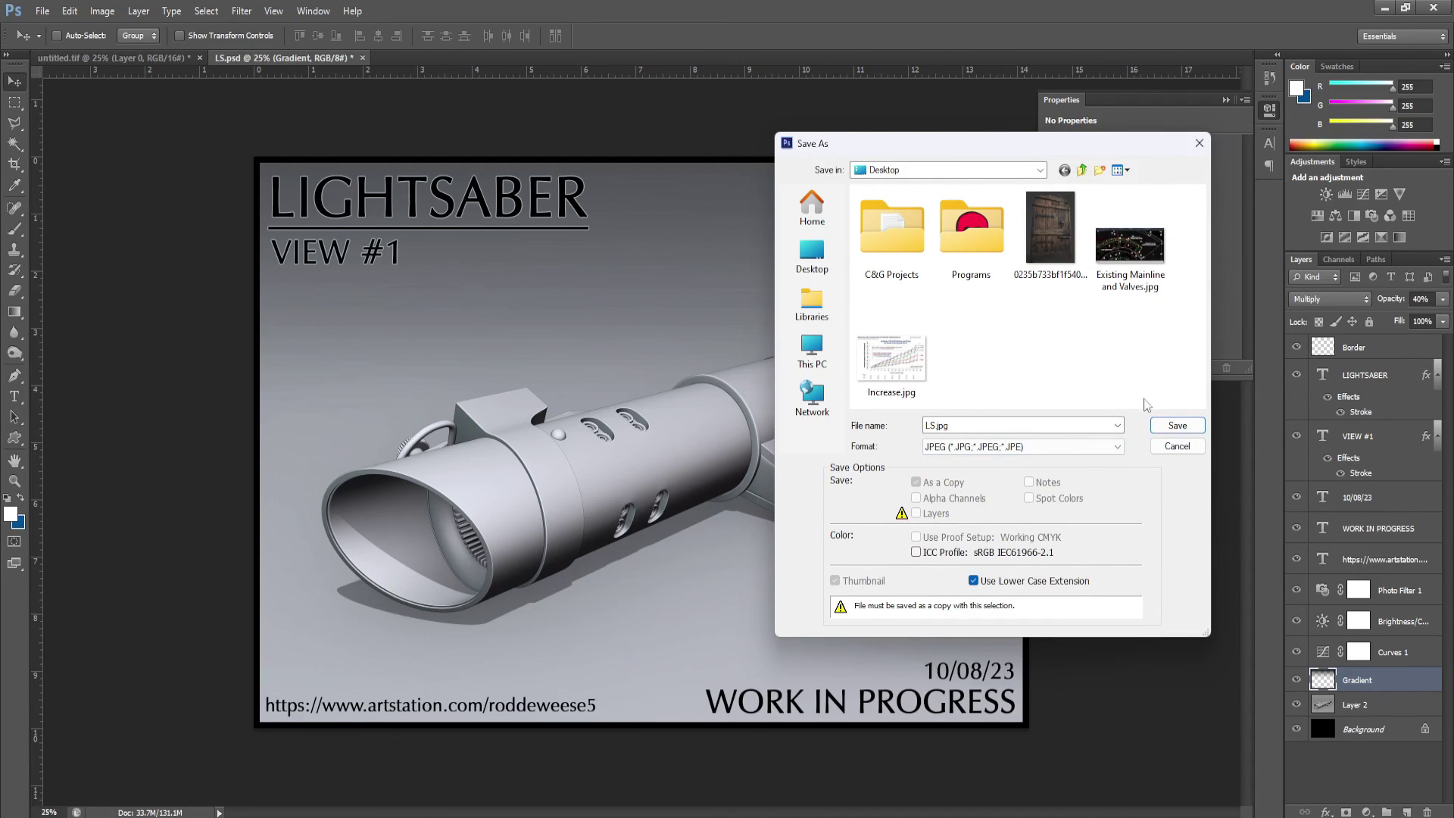
left_click(1176, 427)
left_click(833, 193)
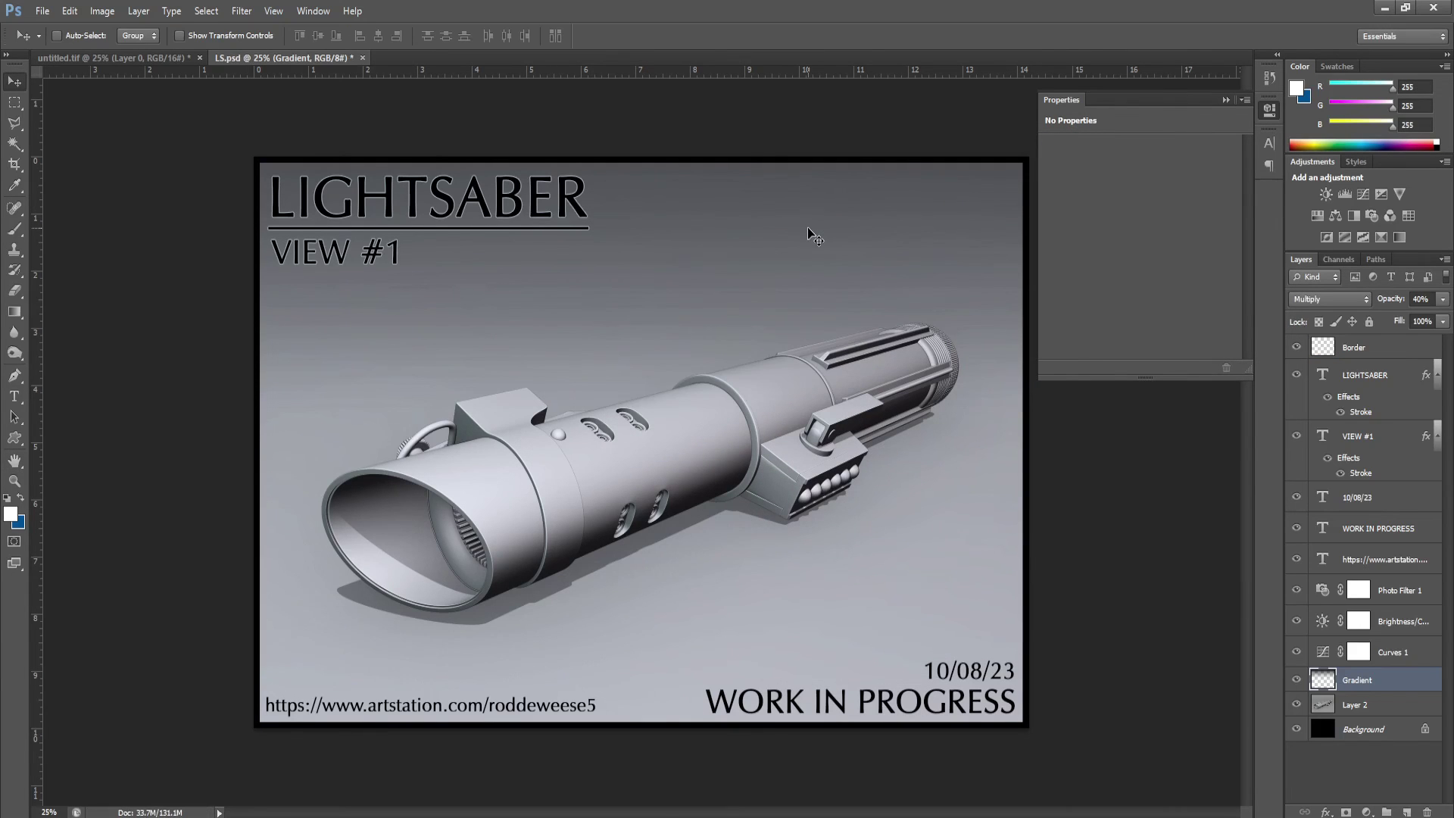
left_click(1385, 7)
double_click(100, 738)
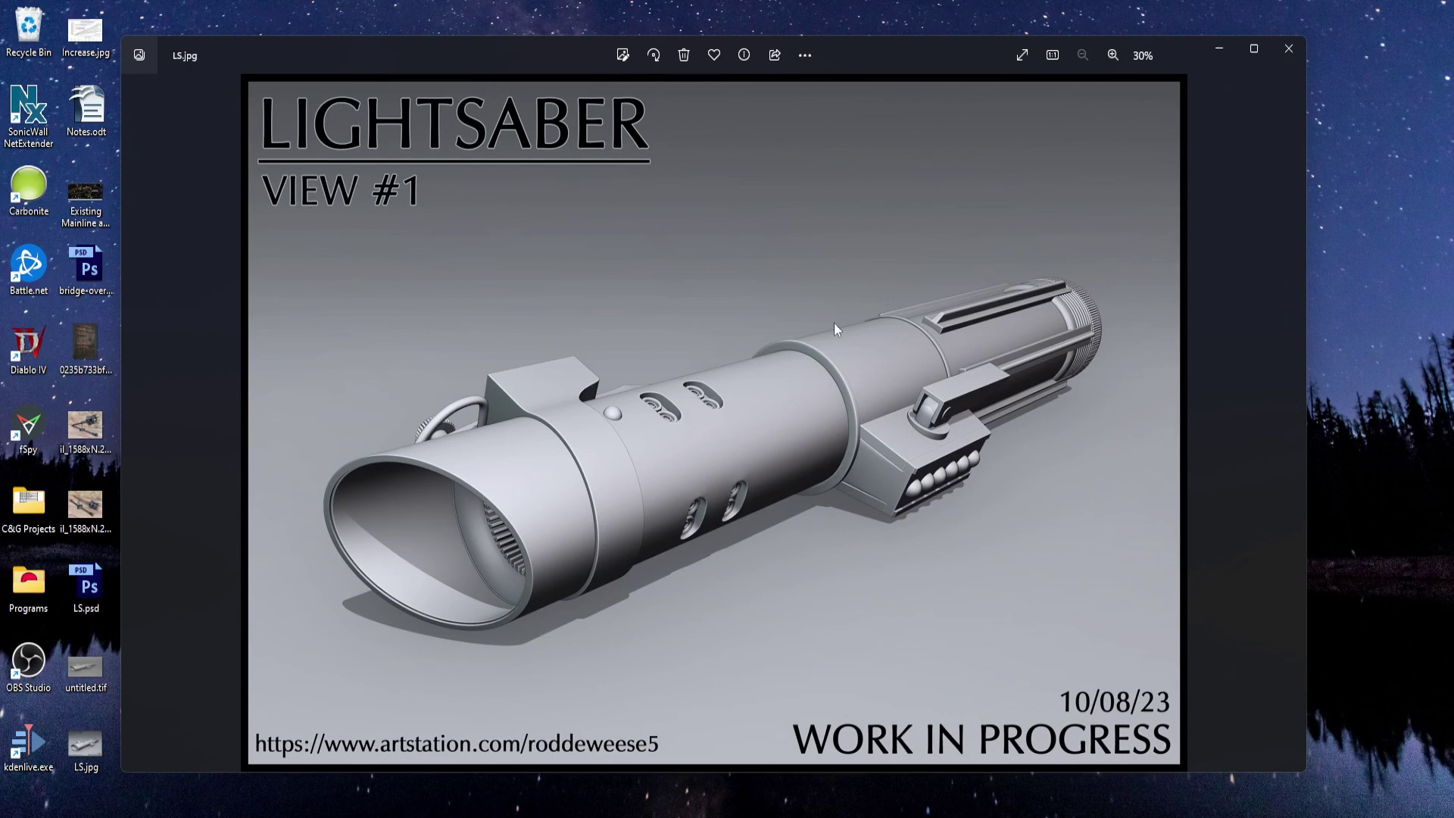